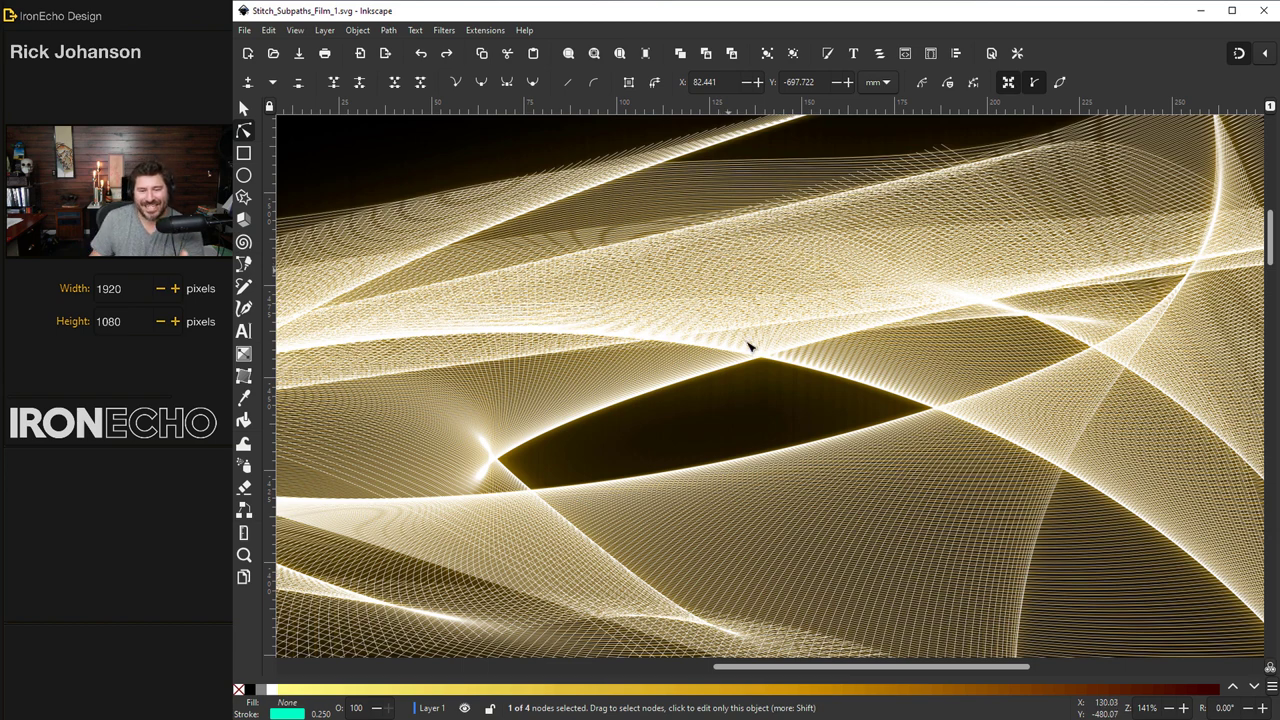
Undo to bring back the plain square of evenly spaced horizontal stitch lines.
key("ctrl+z")
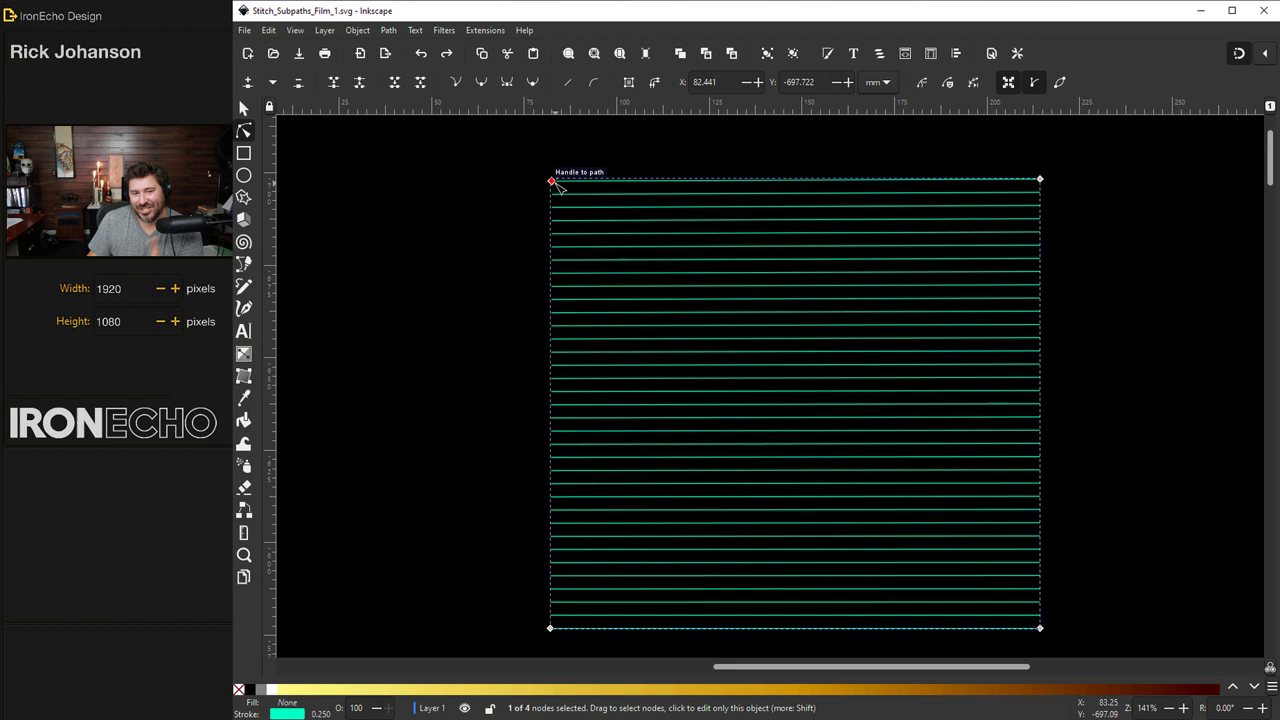
Drag the top-left node down-right to bend the stitch lines into a curved fan.
left_click_drag(557, 186, 1040, 628)
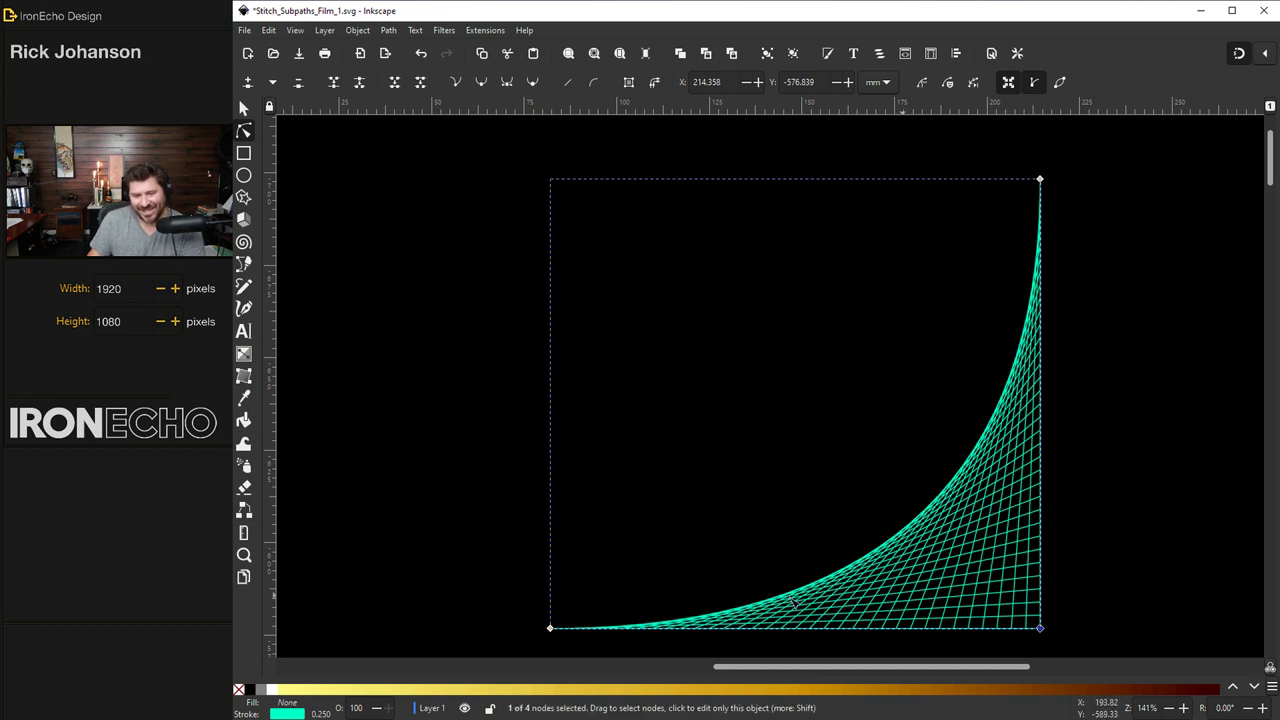
key("s")
Duplicate the fan, mirror the copy horizontally, and move it right so both curves meet.
key("ctrl+d")
key("h")
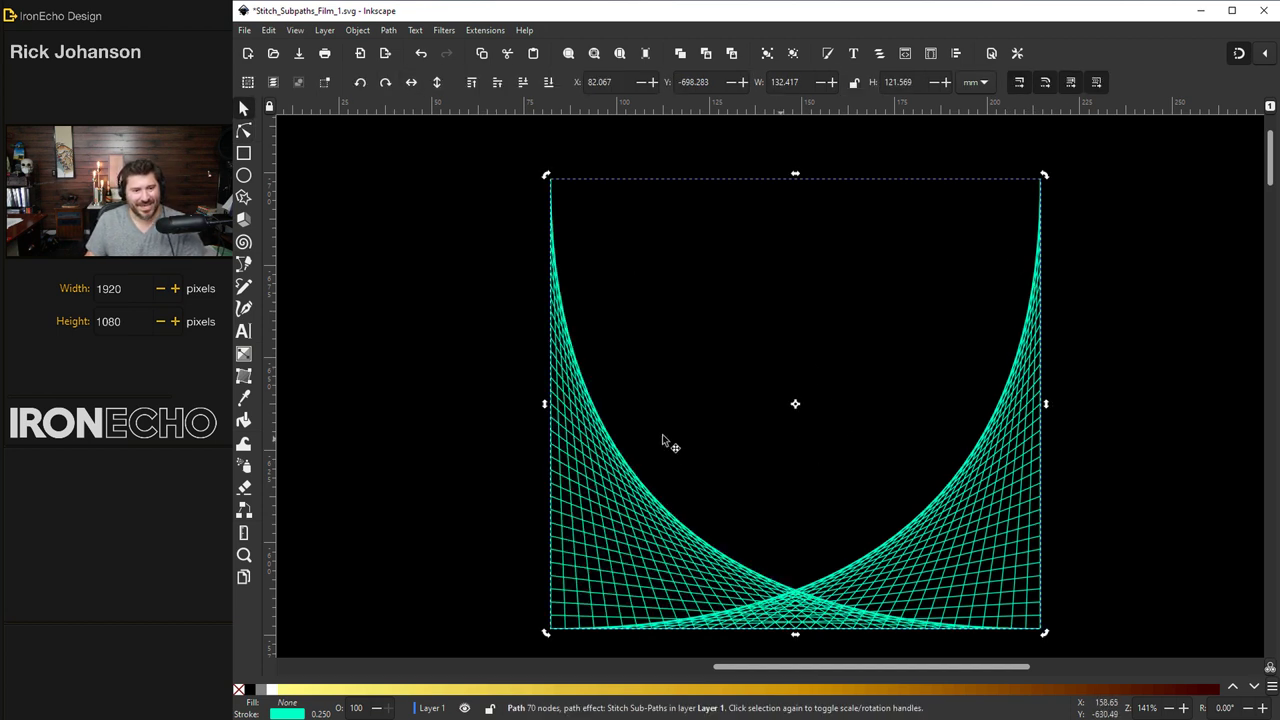
left_click_drag(592, 530, 1100, 534)
left_click(1100, 534)
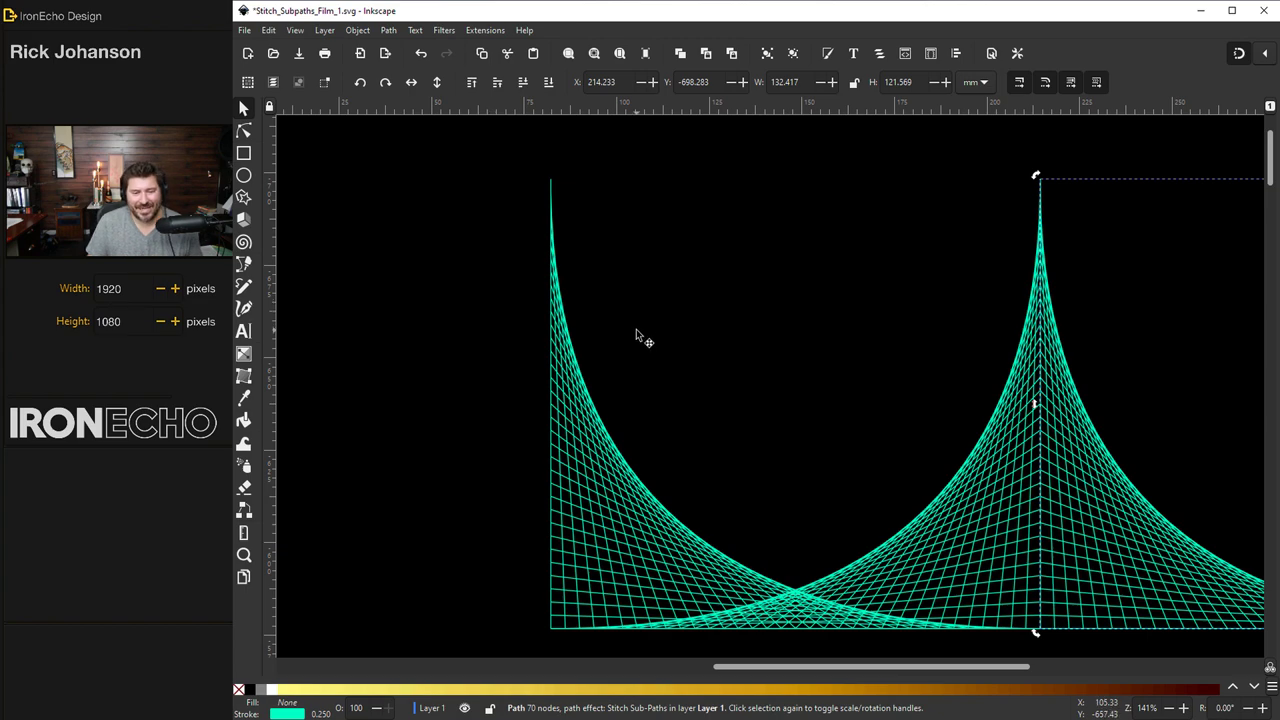
scroll(636, 329, "down", 5)
scroll(636, 331, "down", 10)
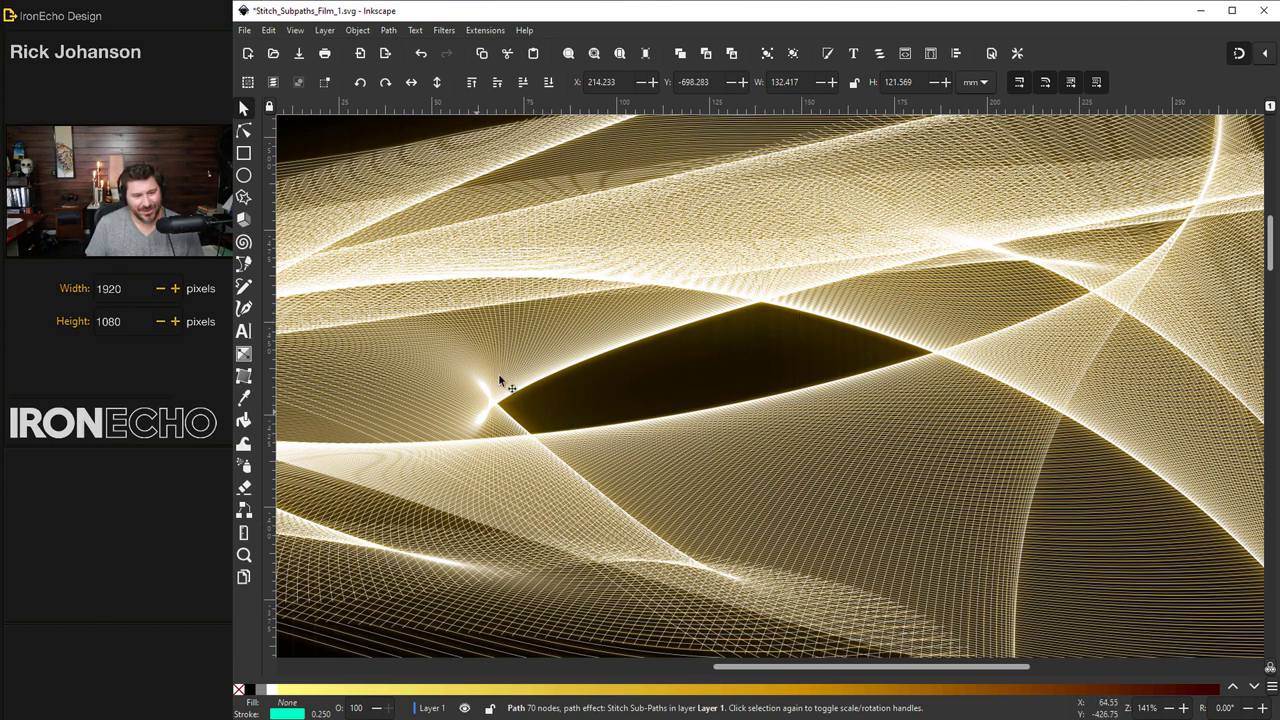
scroll(622, 400, "down", 10)
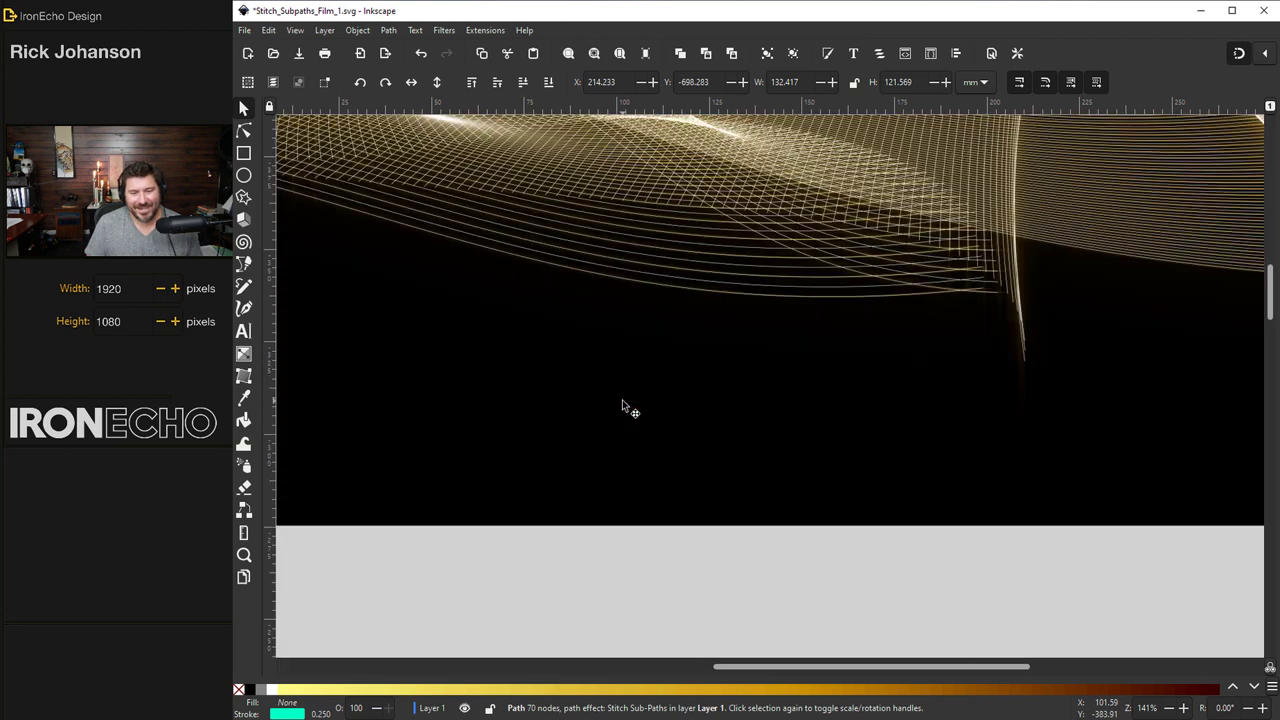
In Document Properties, set the page to landscape with a black background.
scroll(622, 400, "down", 5)
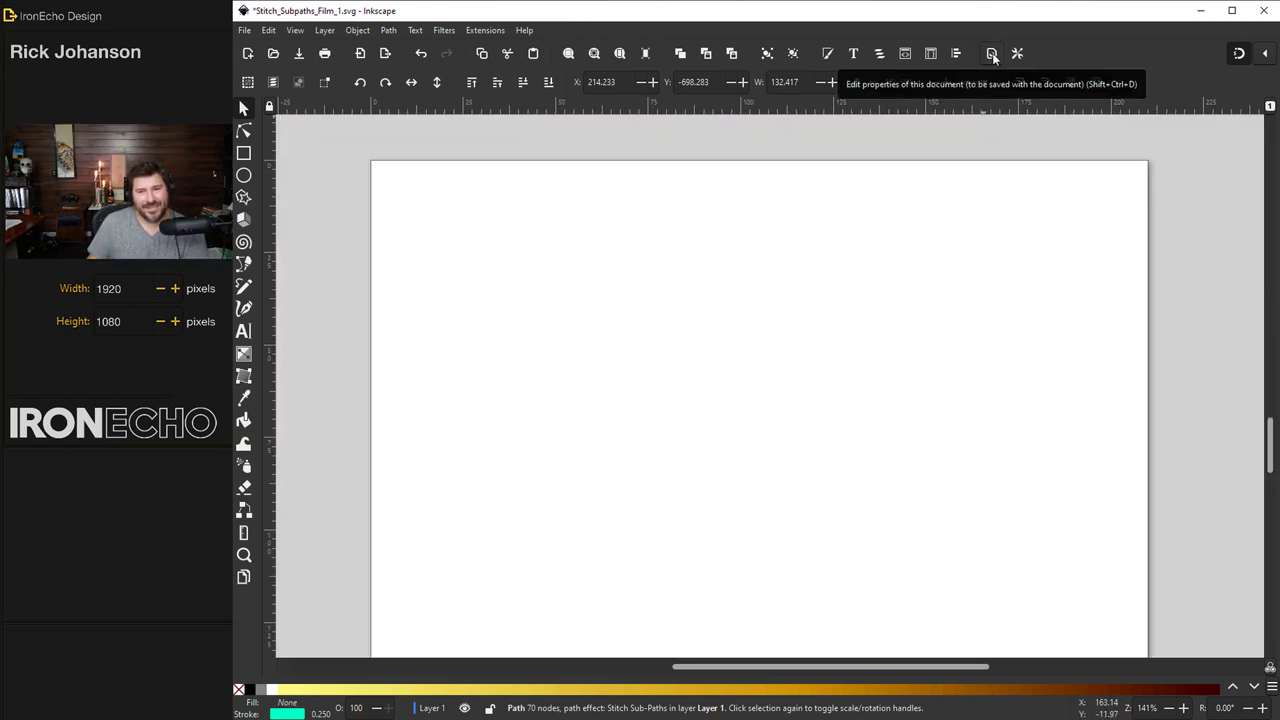
left_click(993, 53)
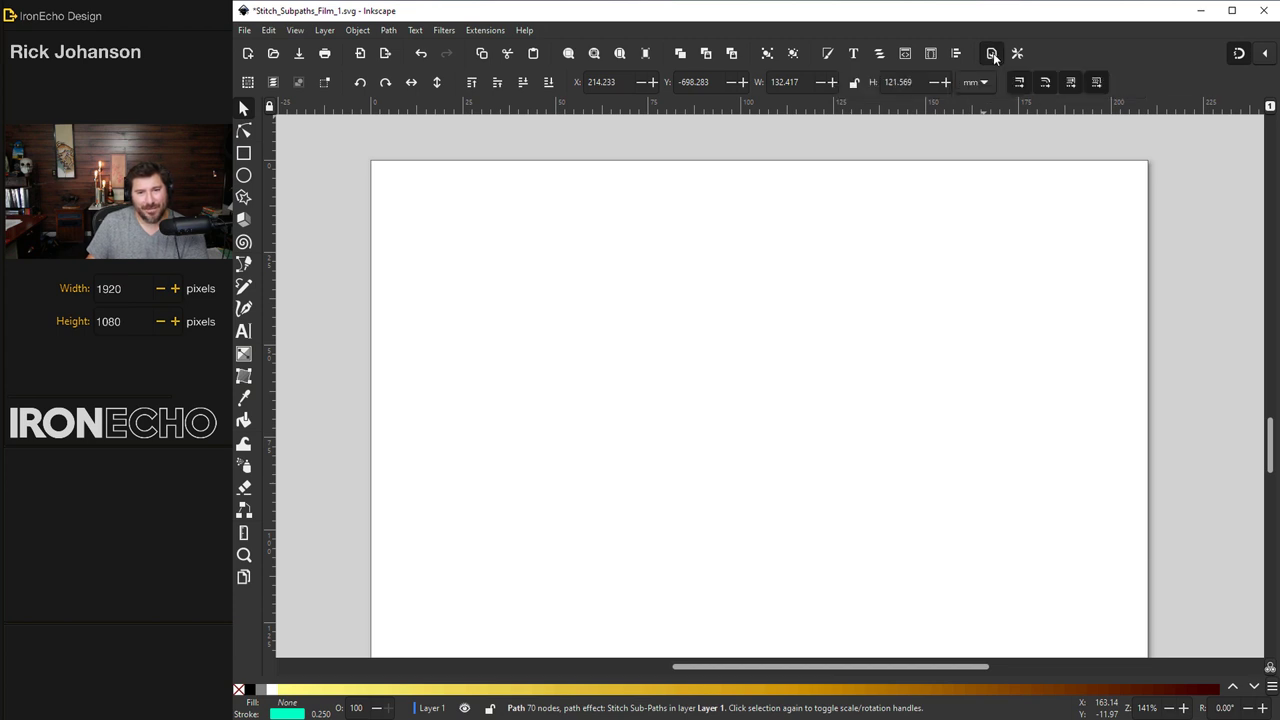
left_click_drag(955, 110, 935, 113)
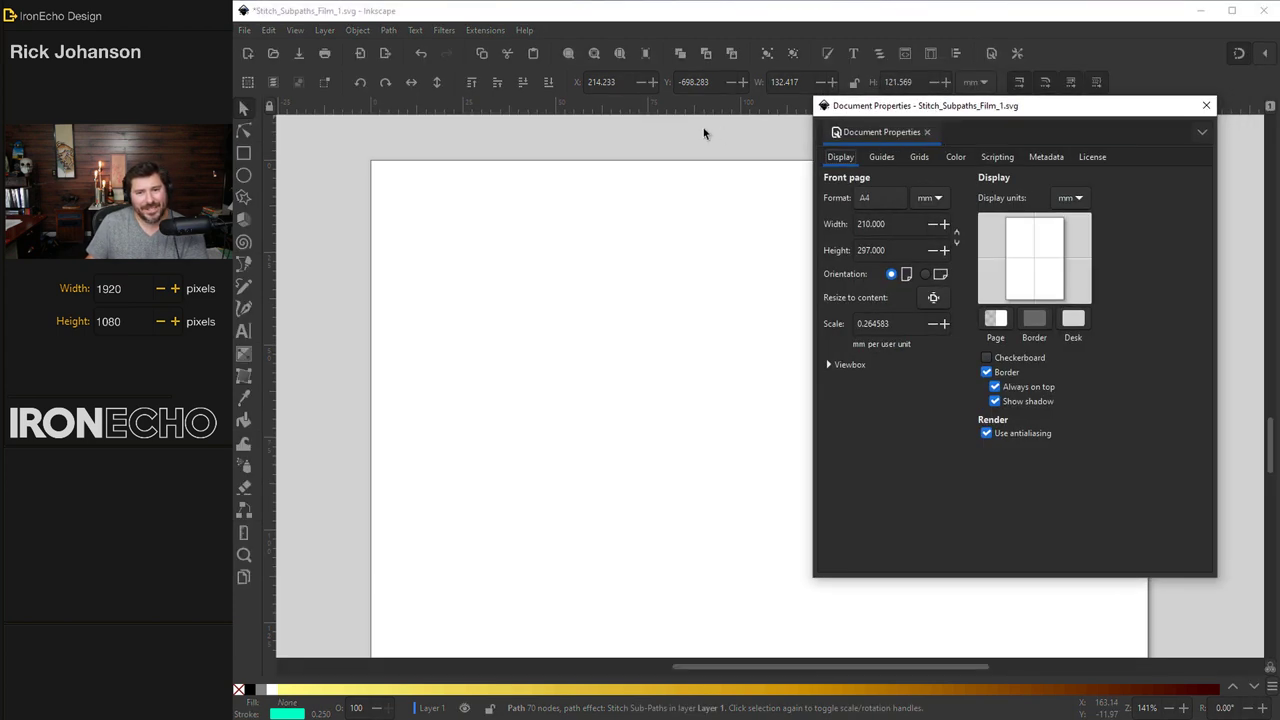
left_click(244, 31)
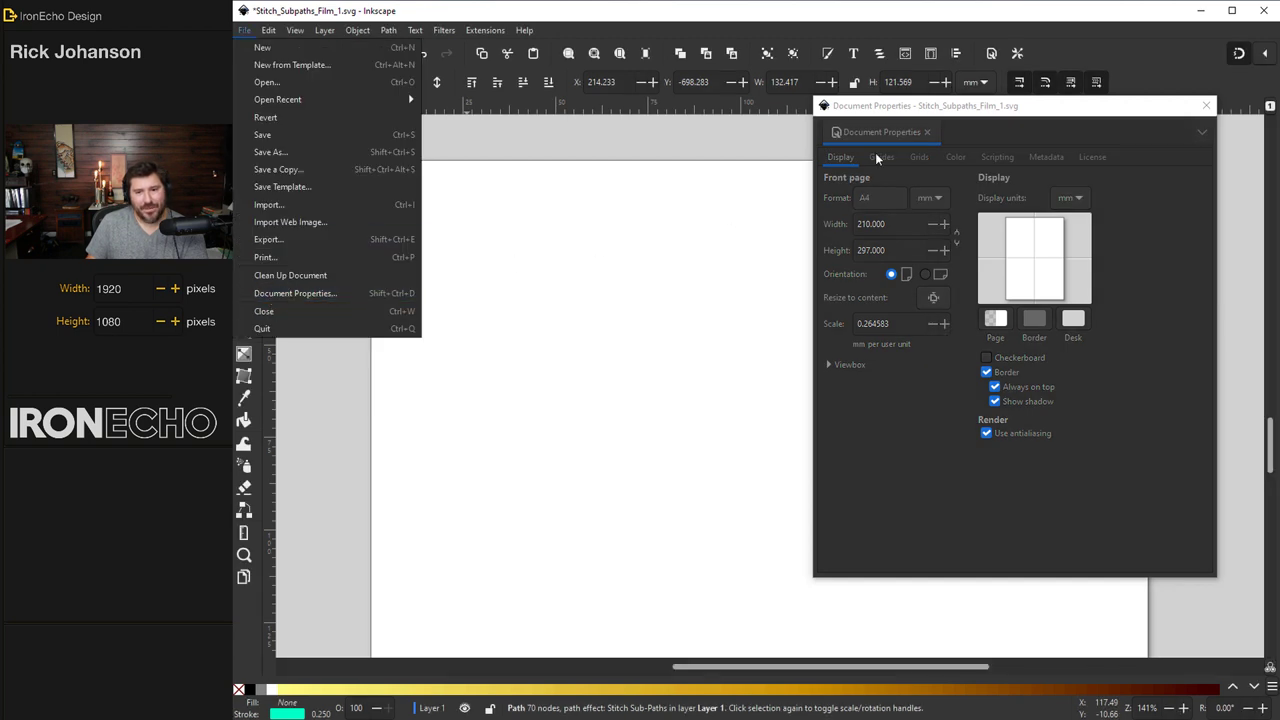
left_click(897, 117)
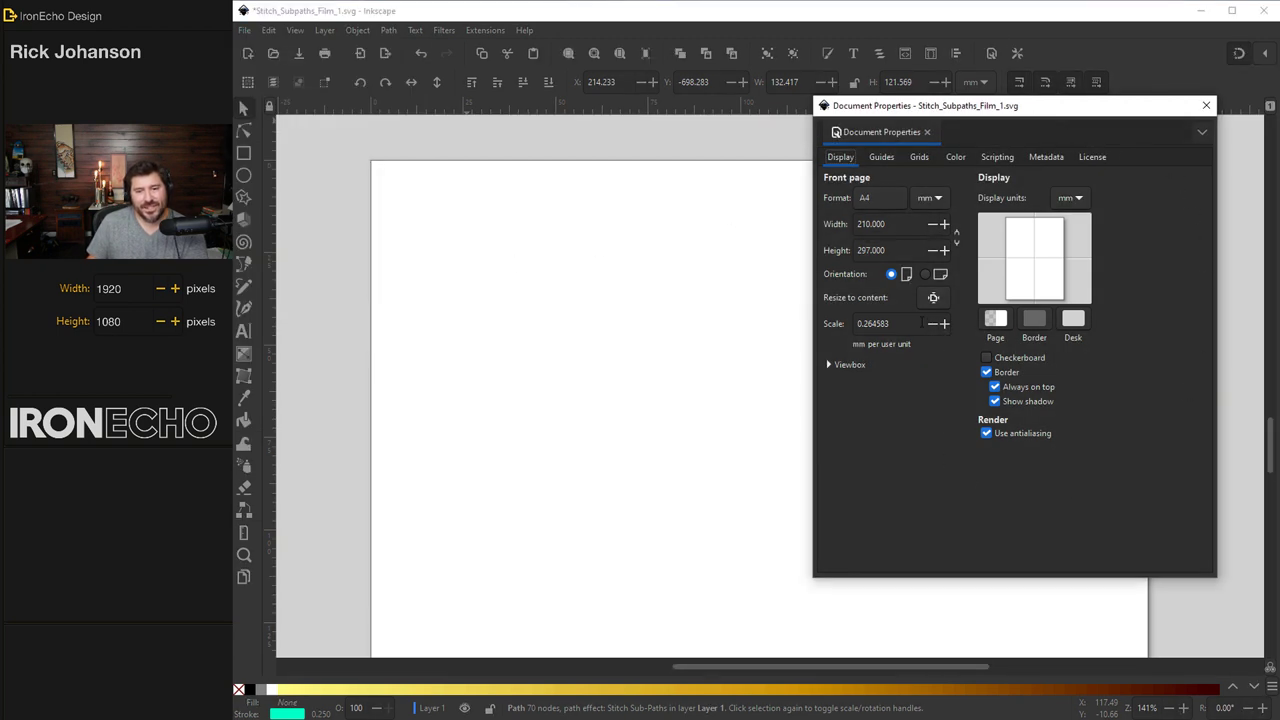
left_click(925, 276)
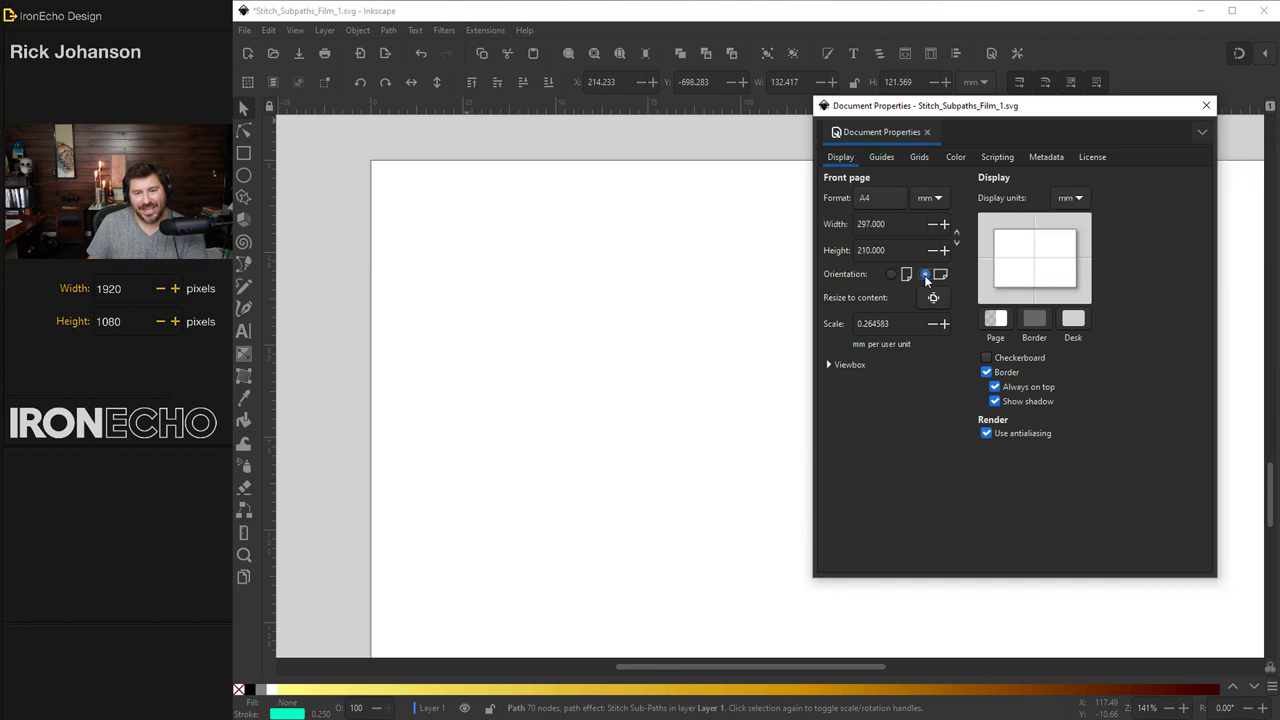
left_click(998, 320)
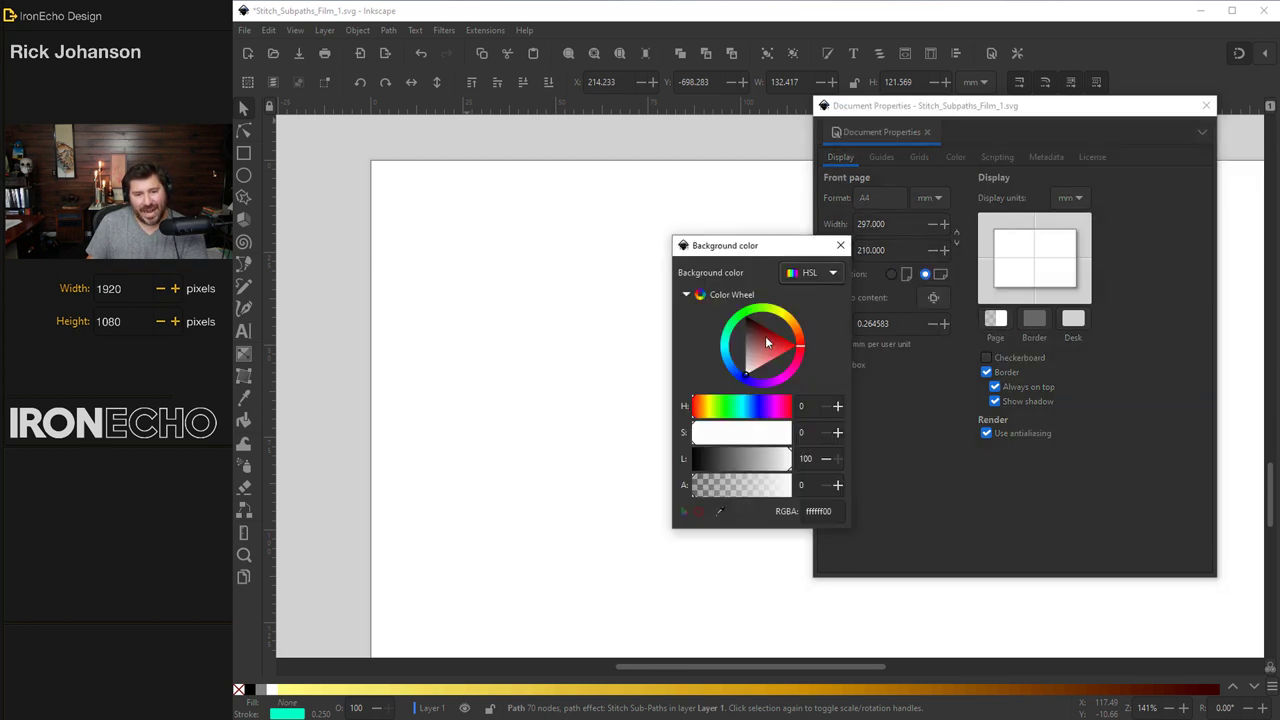
left_click_drag(757, 334, 745, 316)
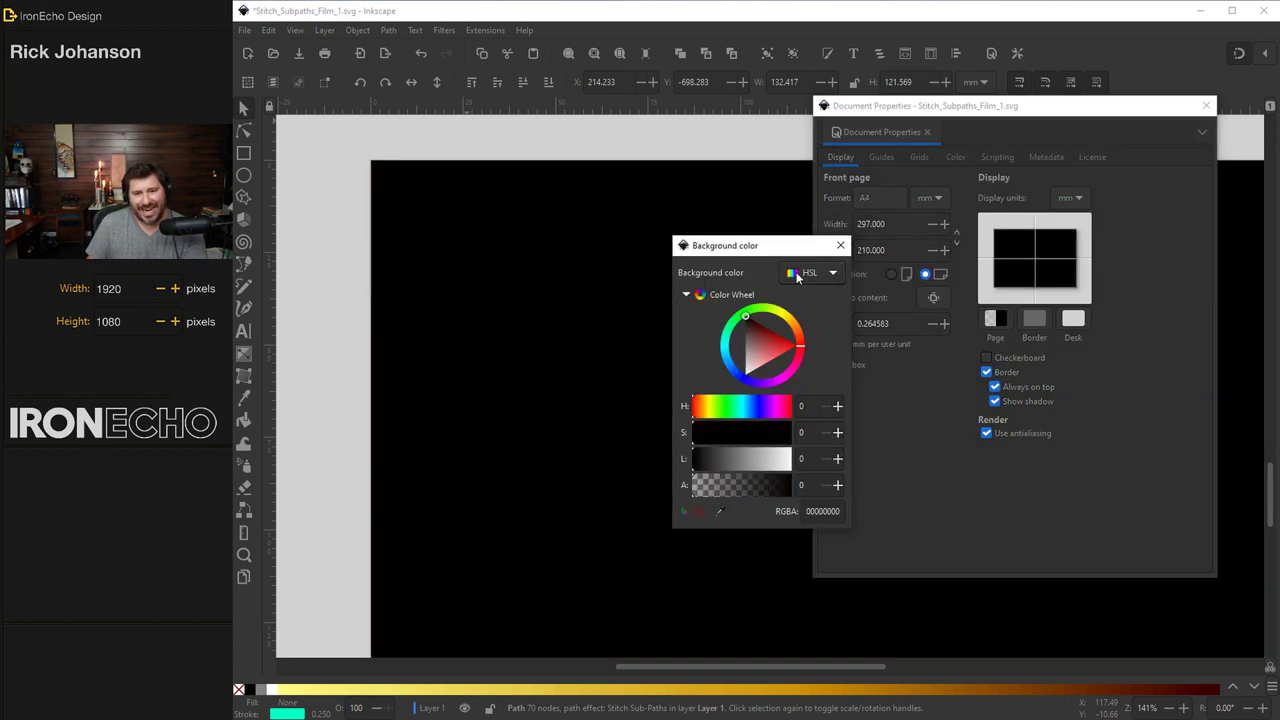
Set the paper format to B1 and close Document Properties.
left_click(888, 204)
left_click(886, 199)
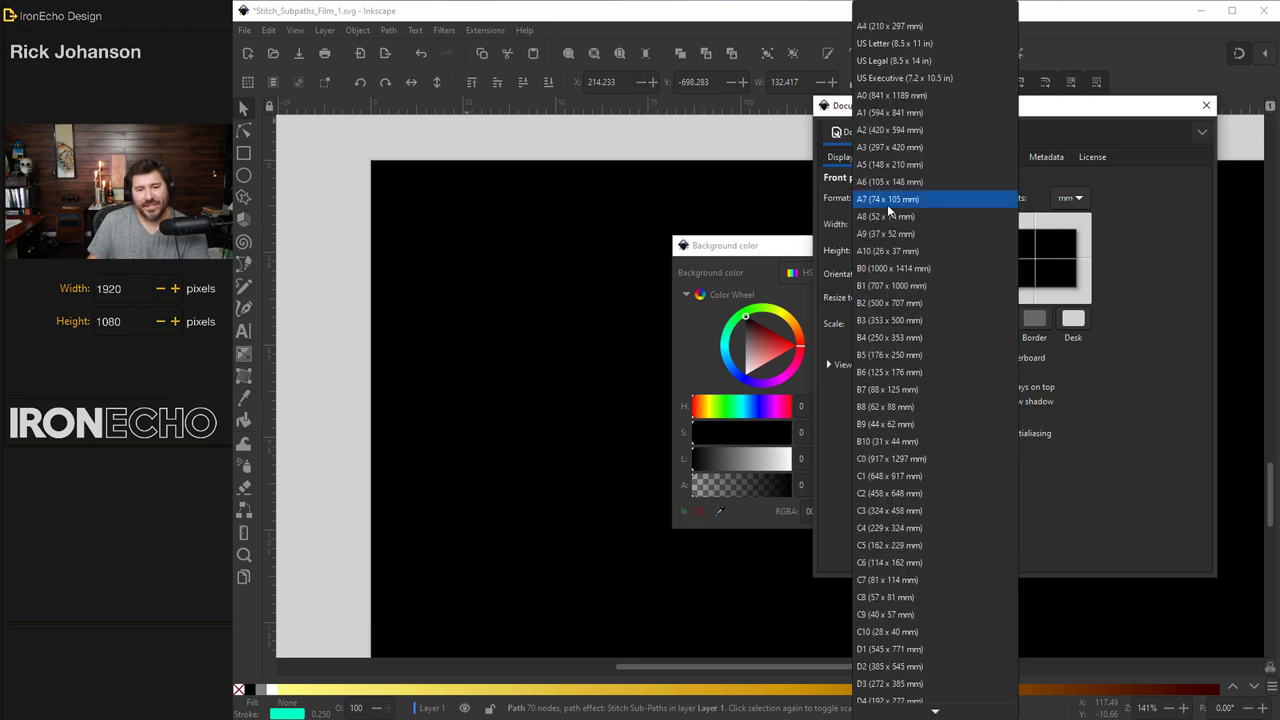
scroll(896, 250, "down", 1)
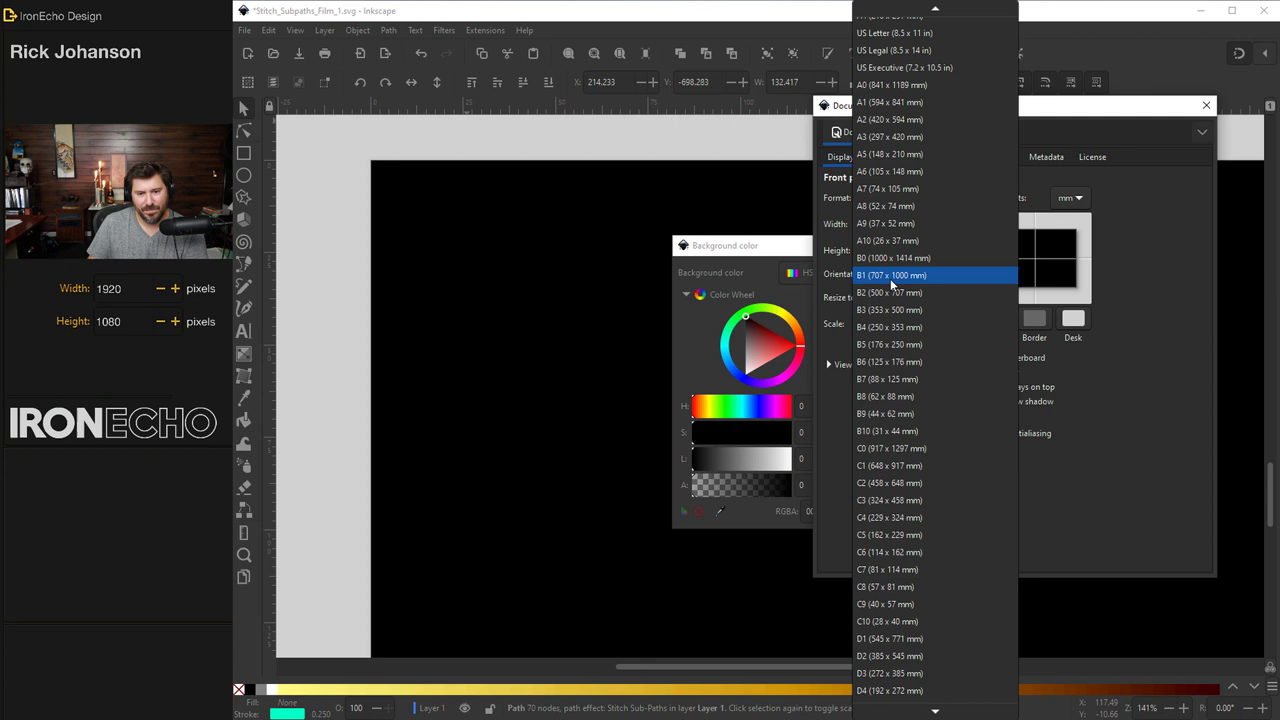
left_click(890, 276)
left_click(1201, 110)
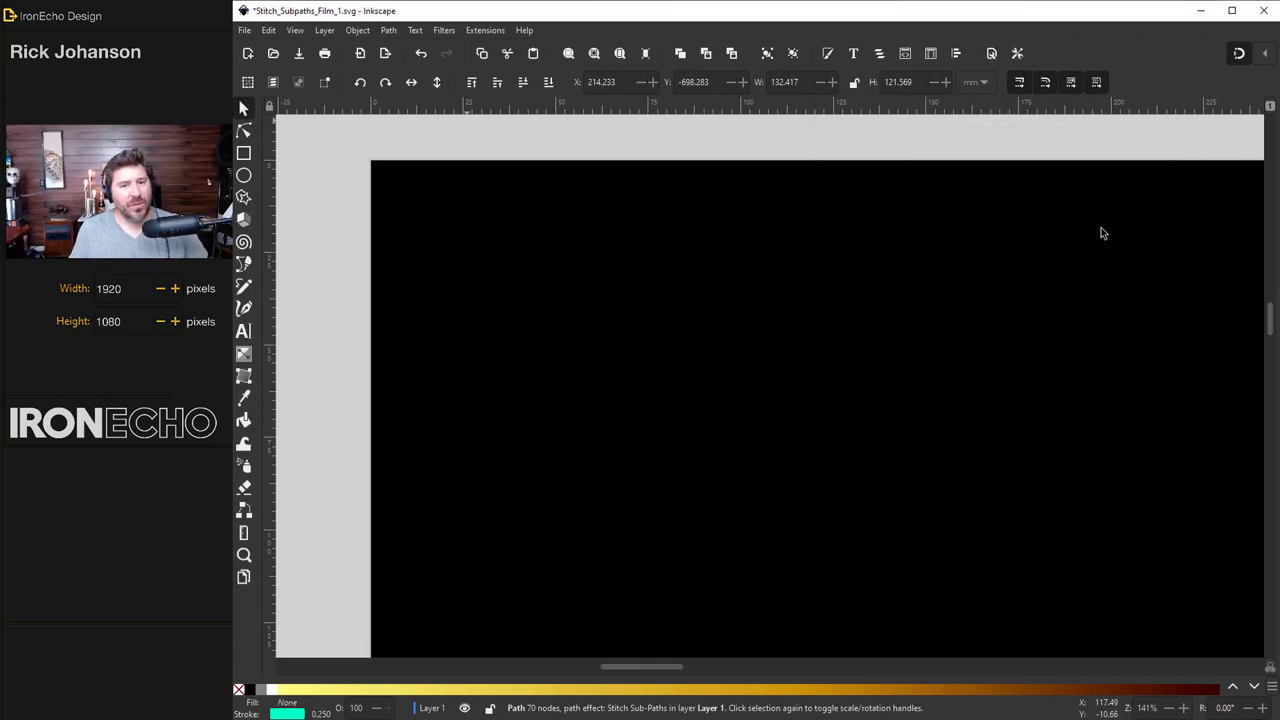
Fit the page in view and draw a straight vertical line on its left with the Pen tool.
key("Escape")
key("5")
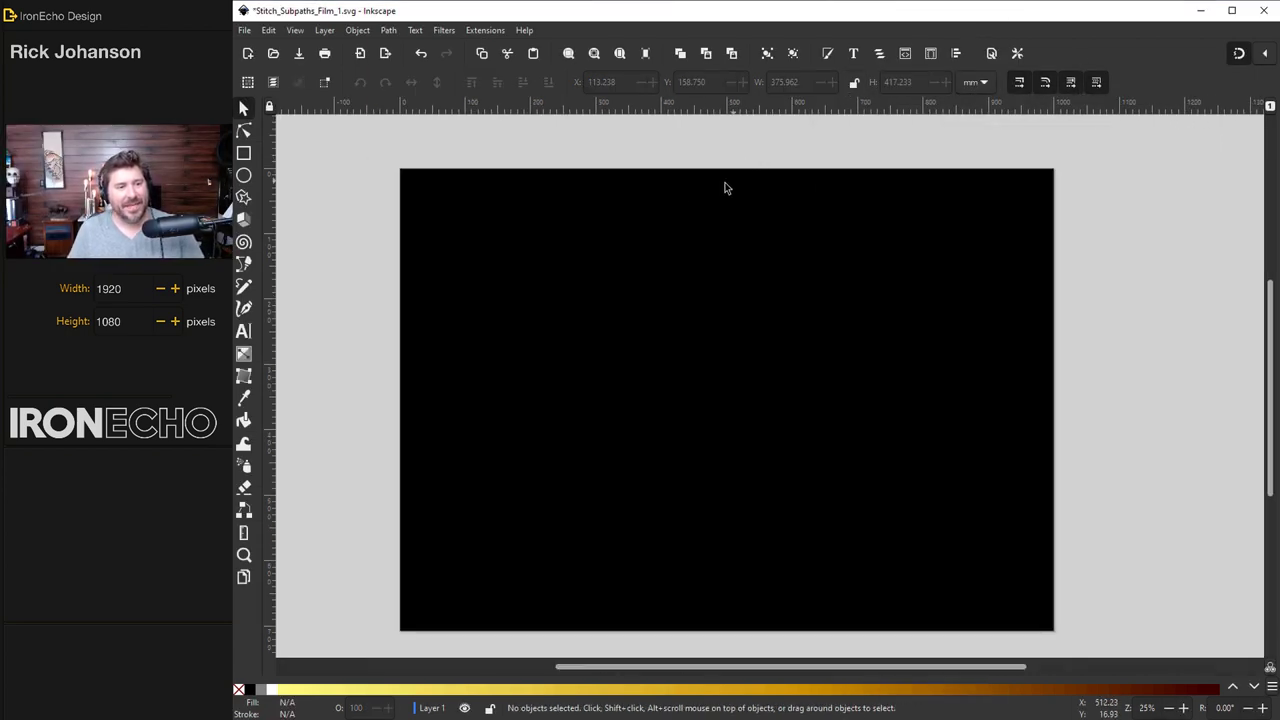
left_click(244, 264)
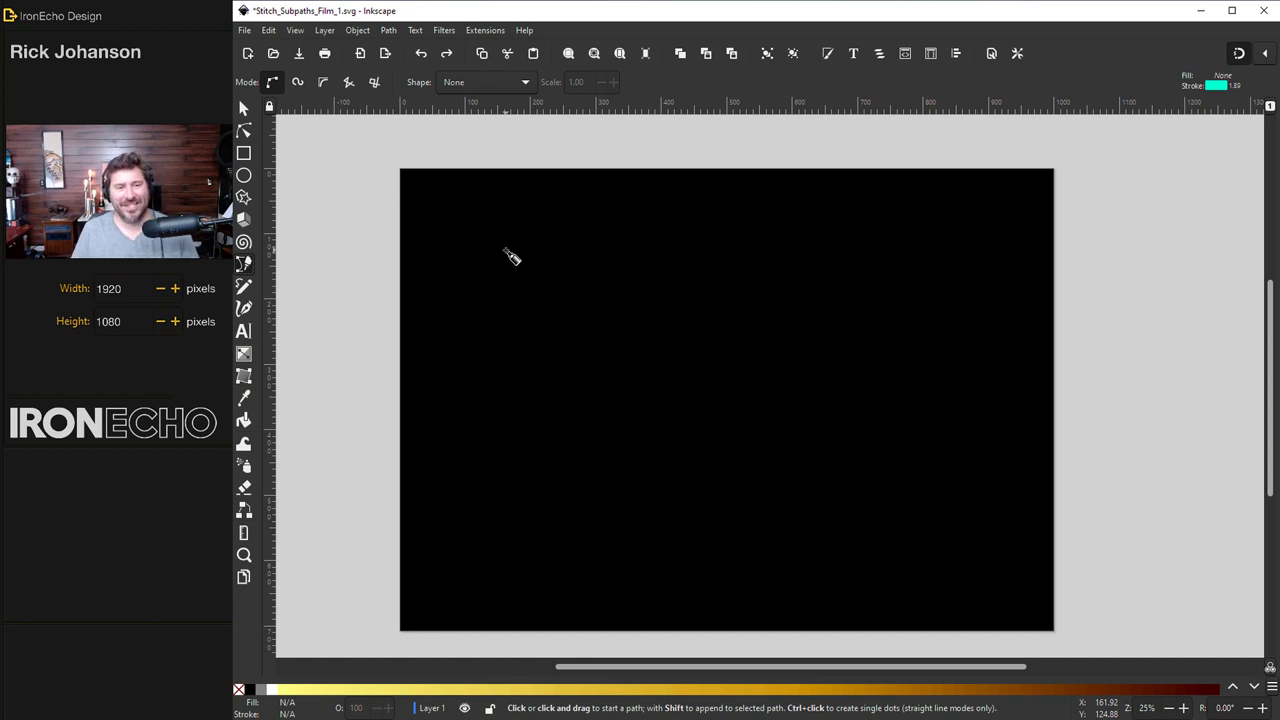
left_click(506, 251)
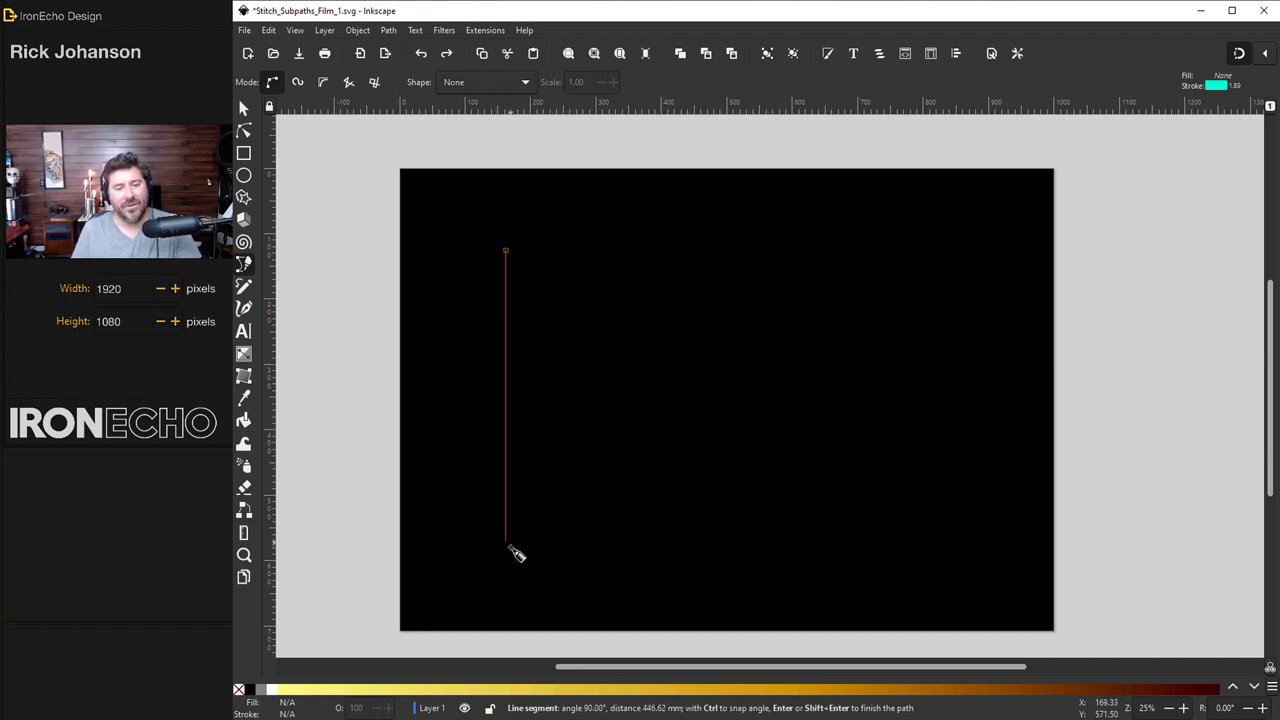
double_click(508, 548)
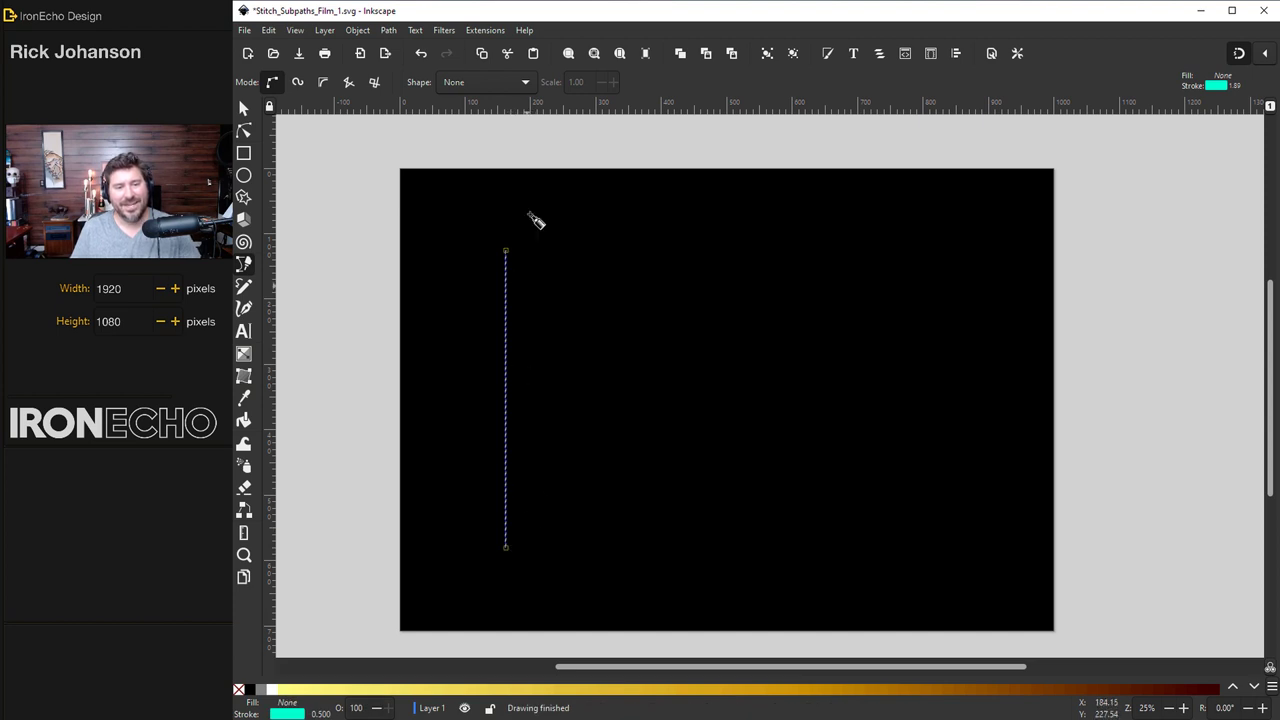
key("s")
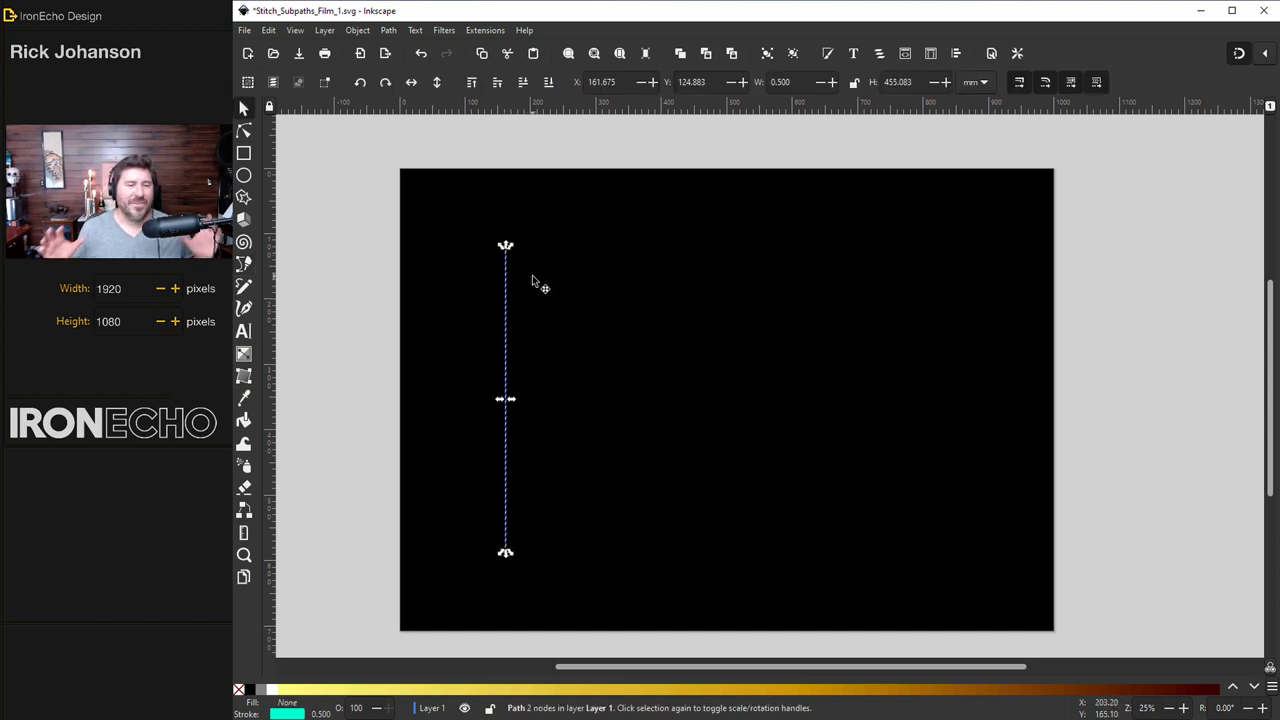
left_click(357, 30)
left_click(369, 68)
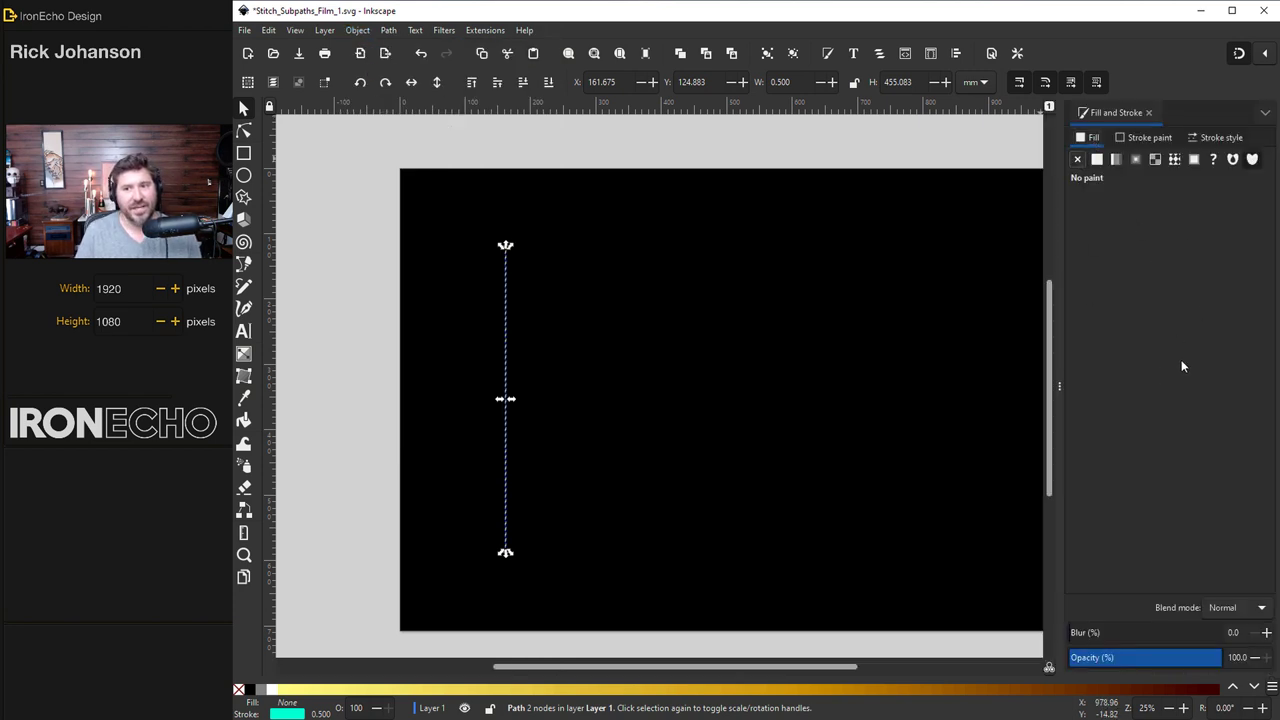
left_click(1150, 138)
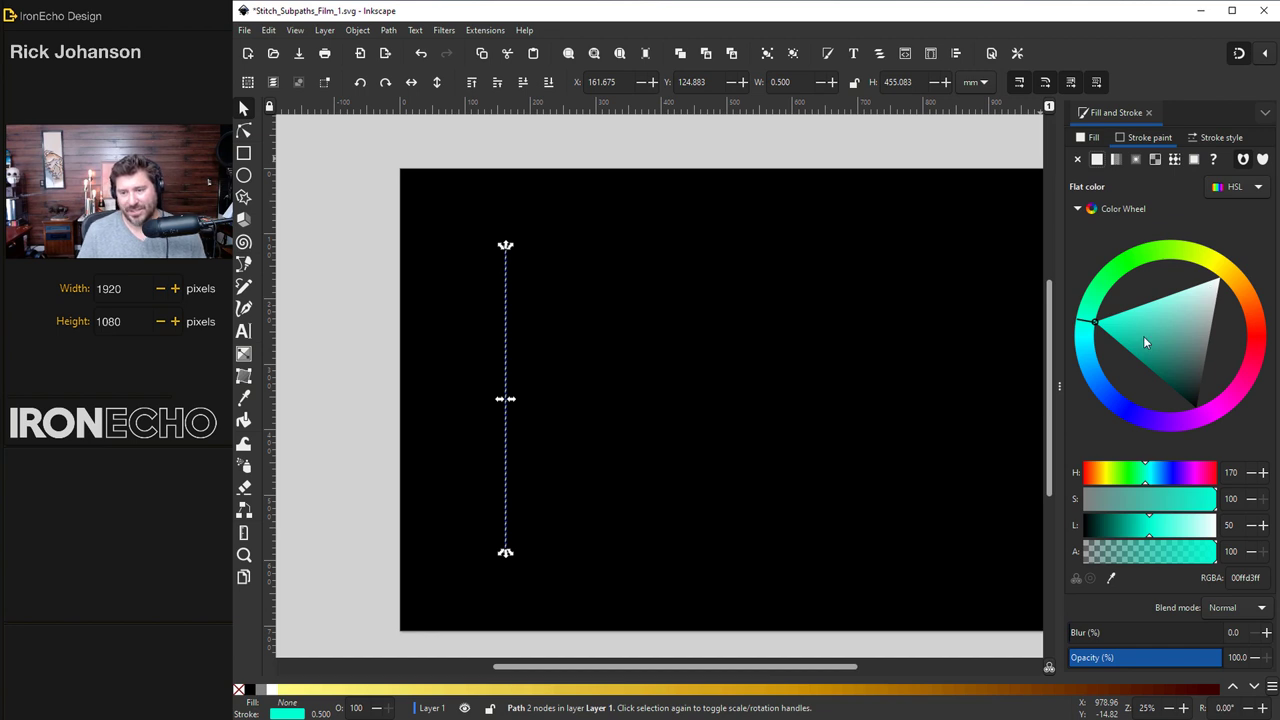
key("F12")
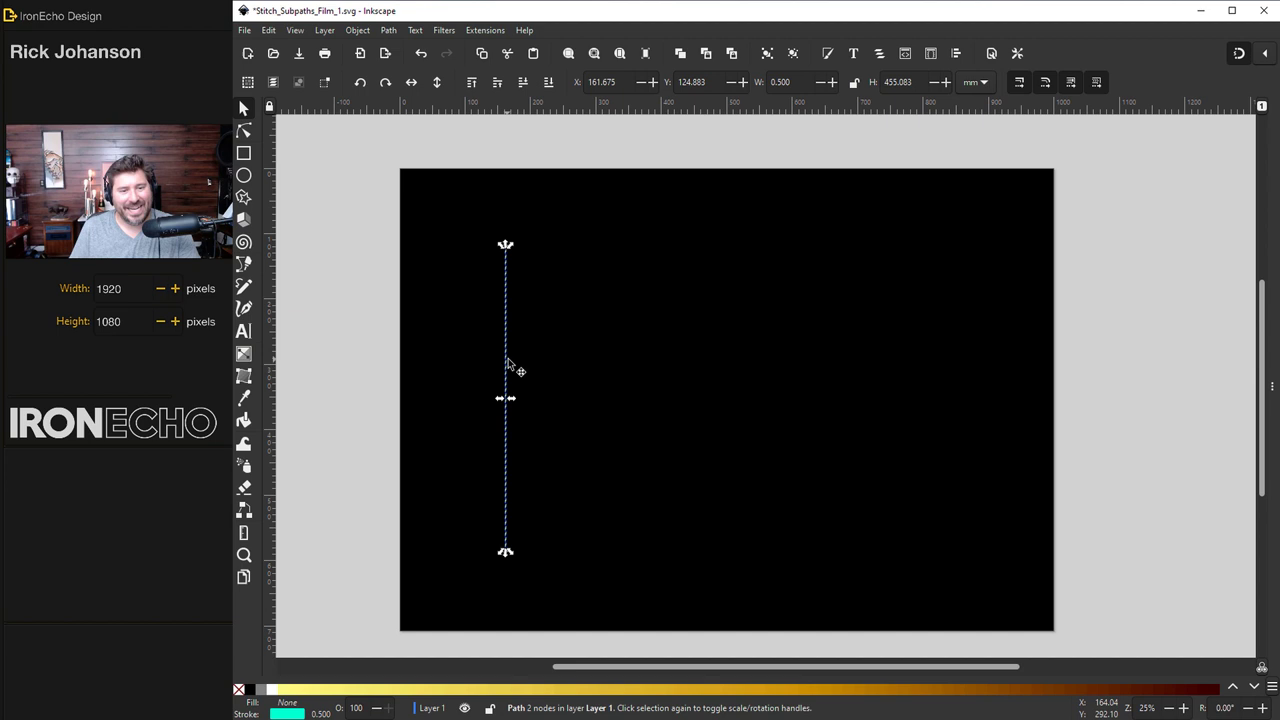
Move the second line to the page's right and combine both vertical lines into one 4-node path.
left_click_drag(508, 366, 787, 367)
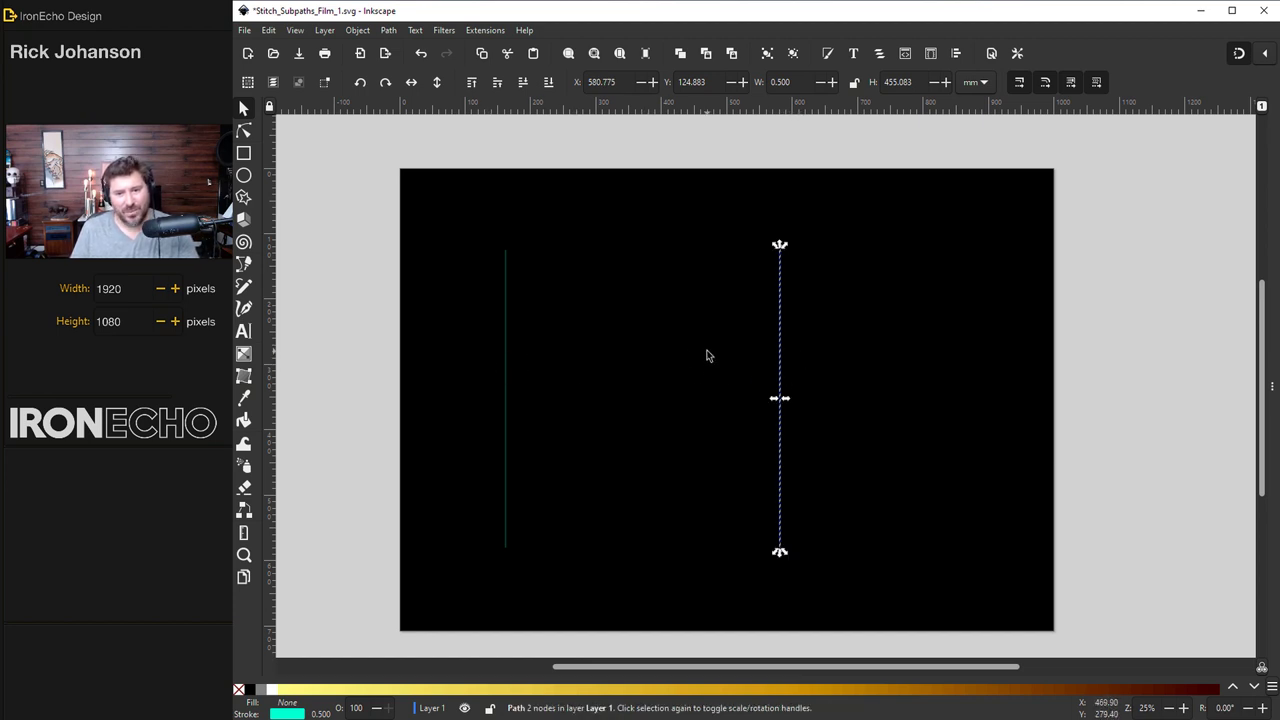
key("shift")
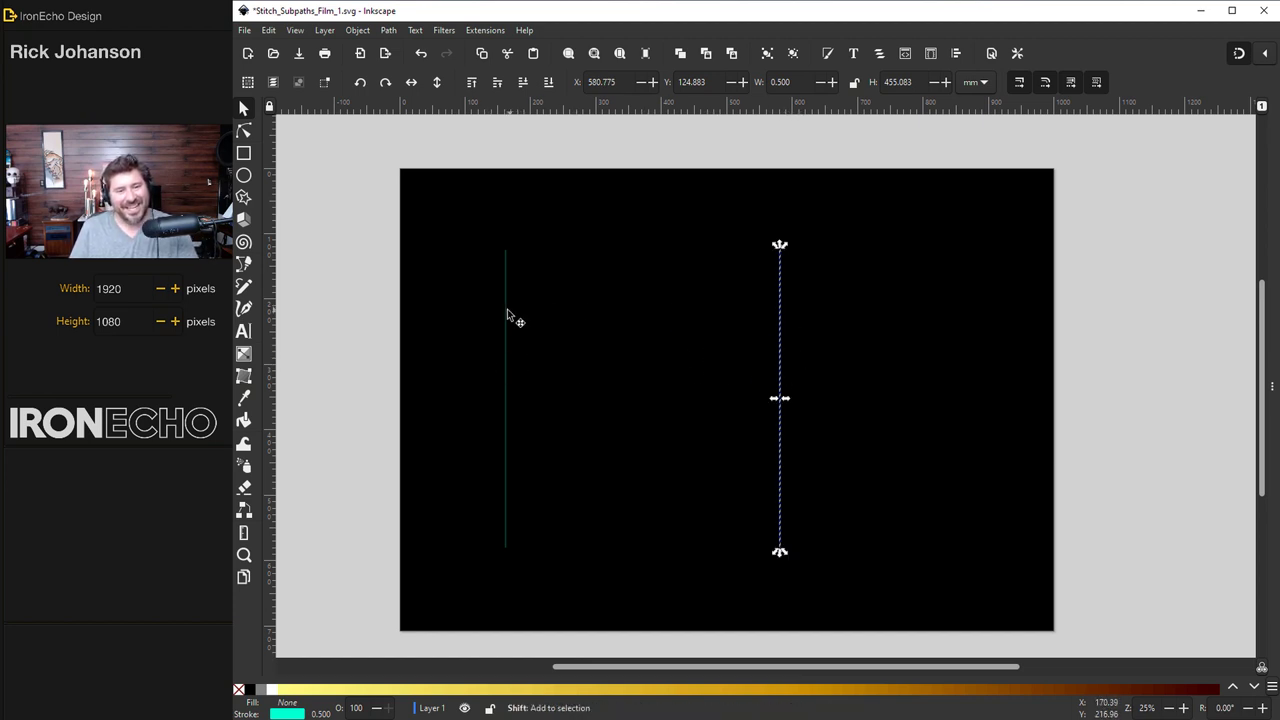
left_click(506, 314, "shift")
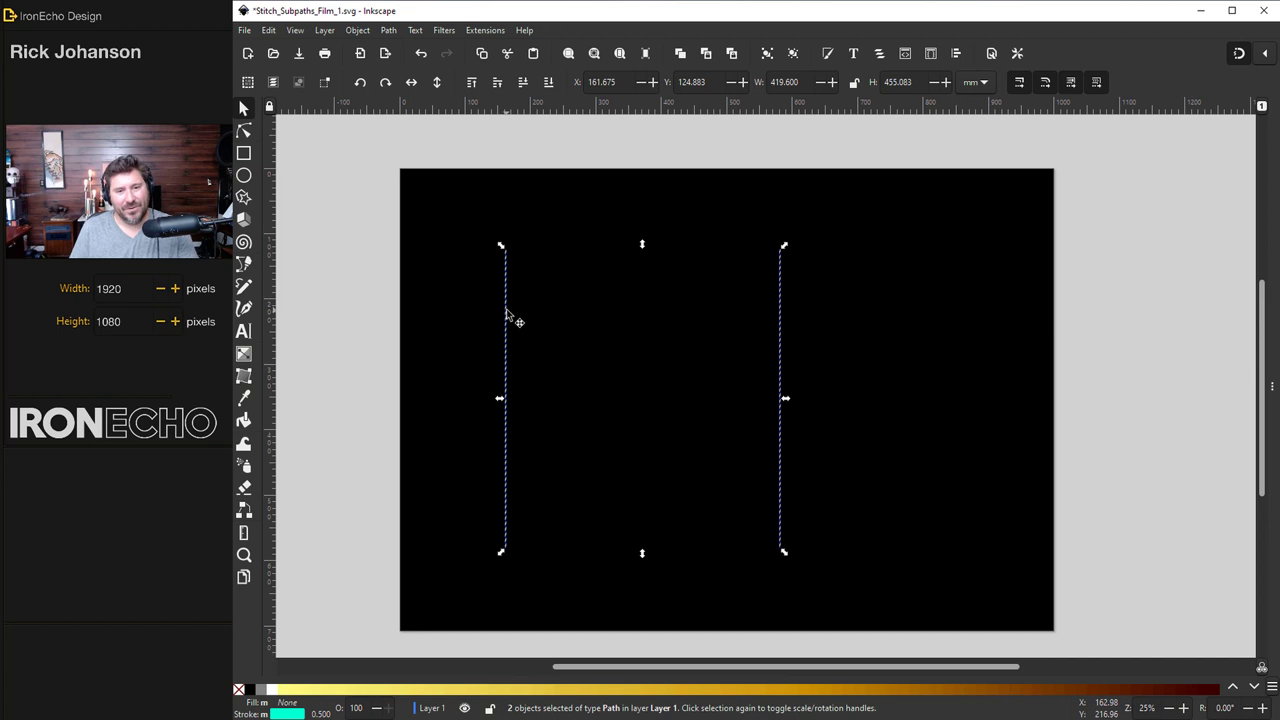
left_click(389, 30)
left_click(409, 206)
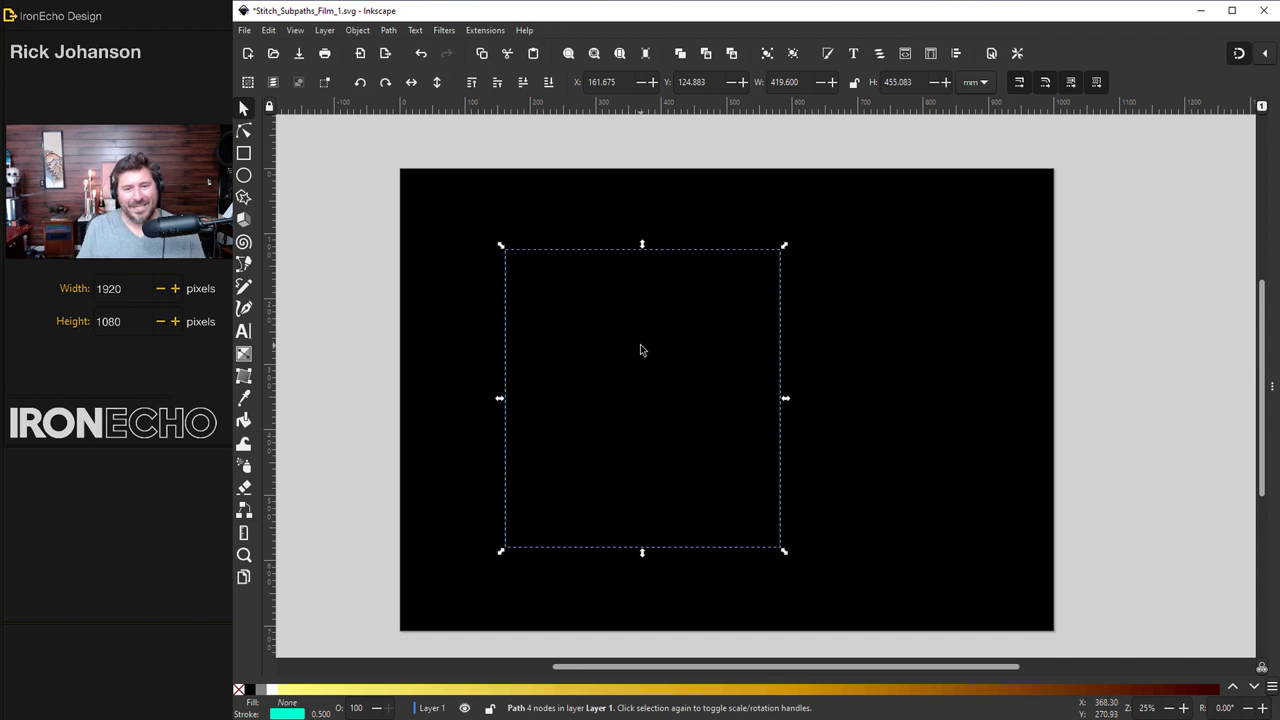
Add a Stitch Sub-Paths effect to the combined path, producing five horizontal stitched lines.
left_click(391, 31)
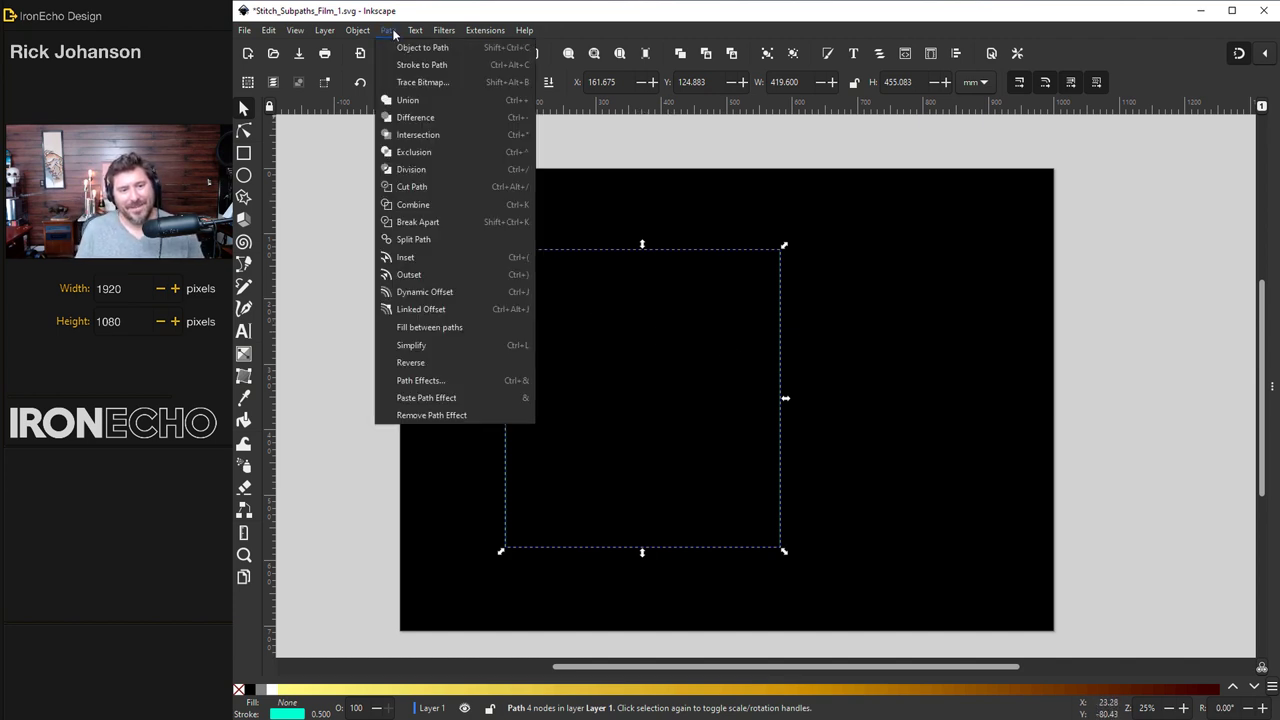
left_click(393, 31)
left_click(391, 31)
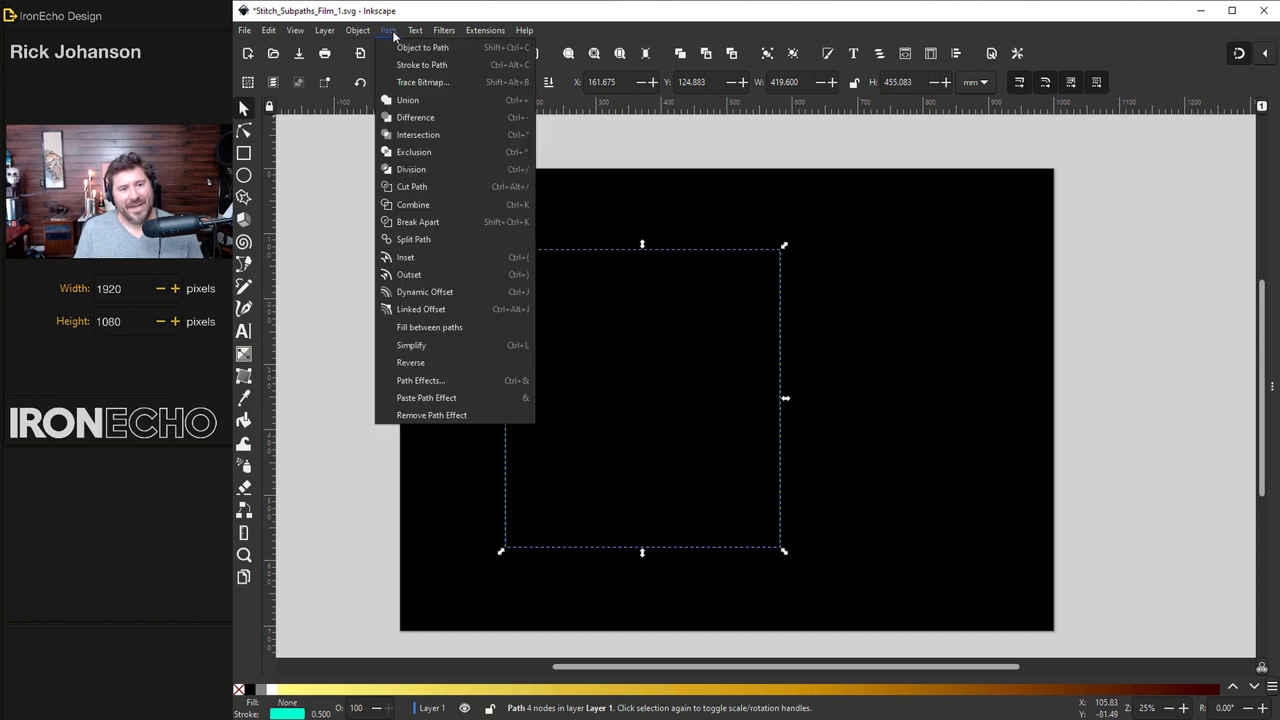
left_click(422, 381)
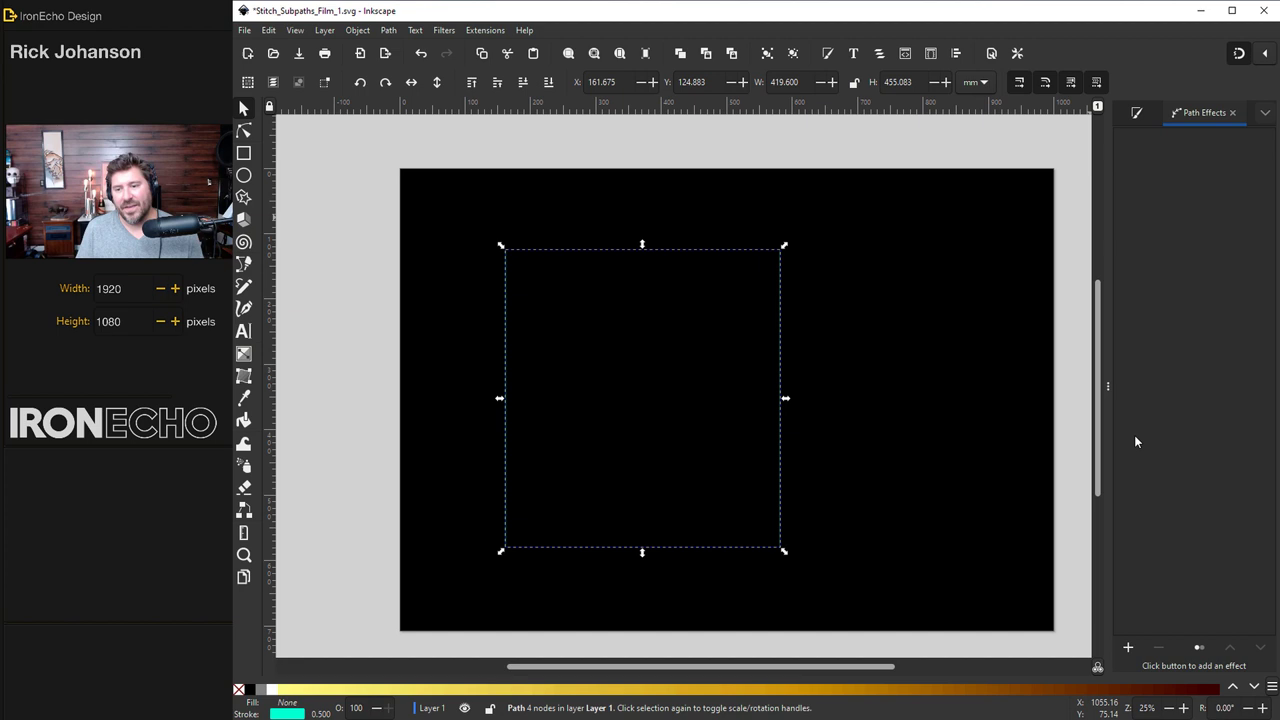
left_click_drag(1108, 386, 1033, 386)
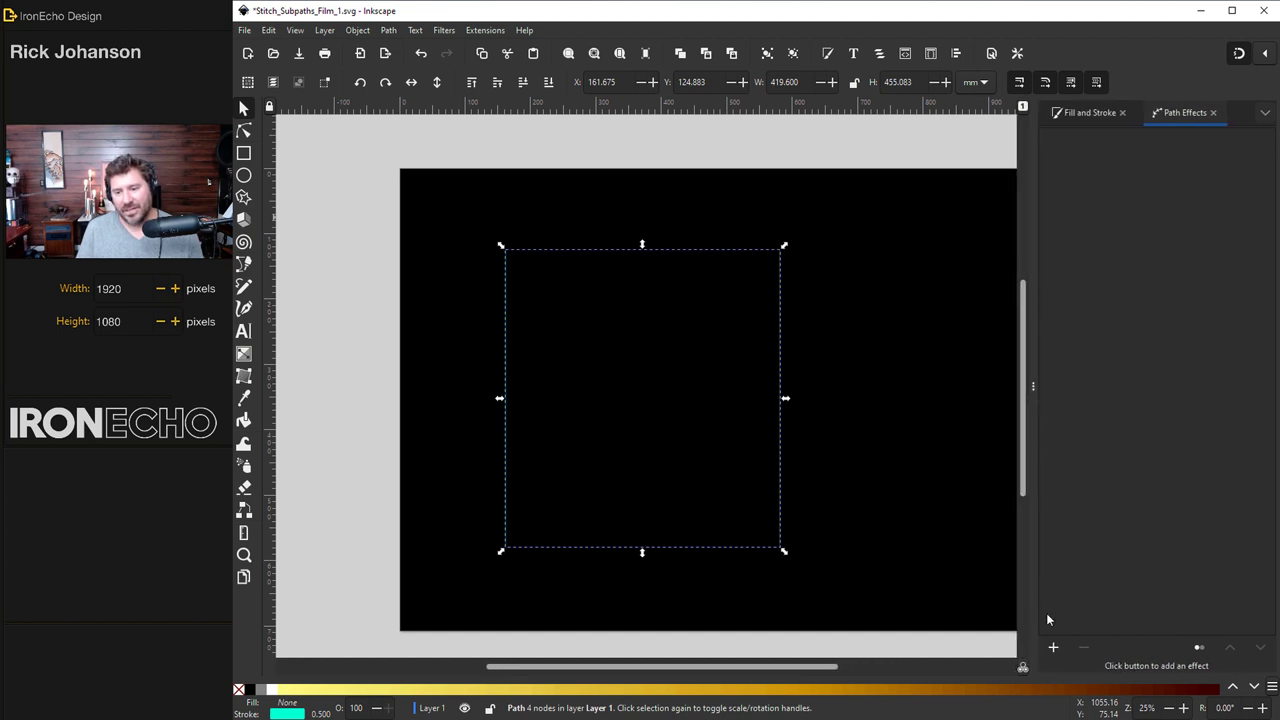
left_click(1053, 649)
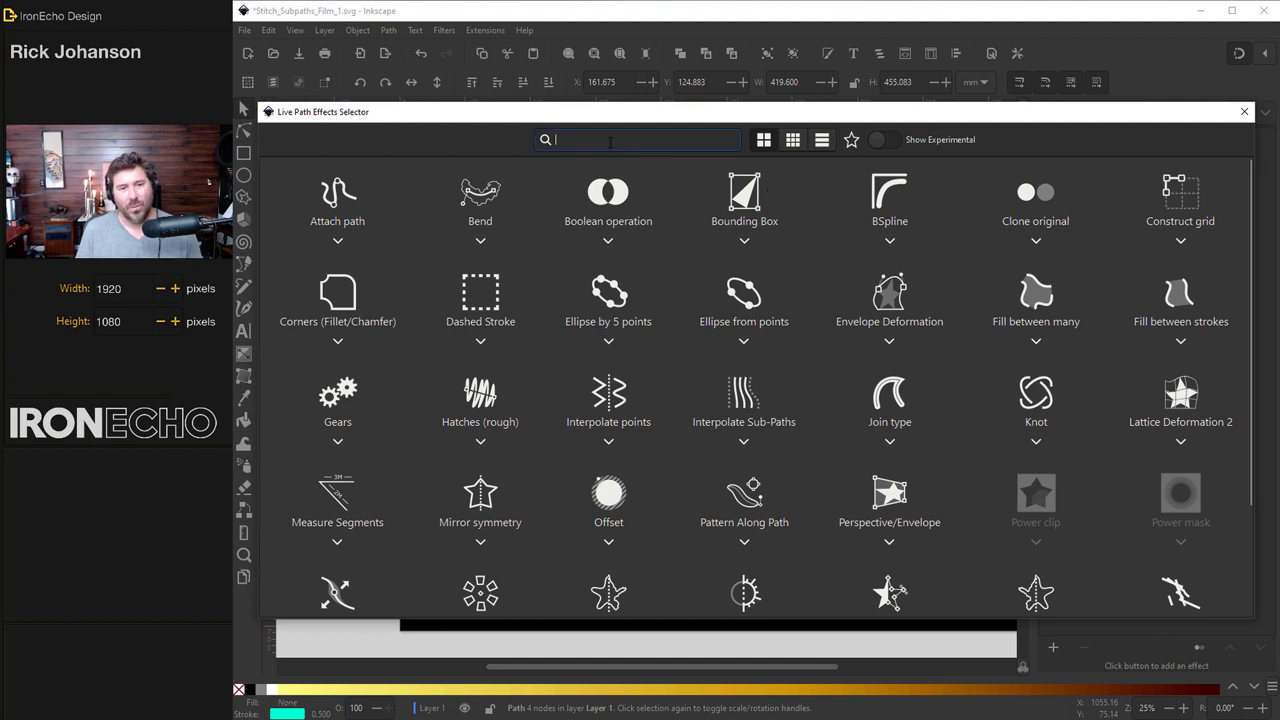
scroll(950, 405, "down", 3)
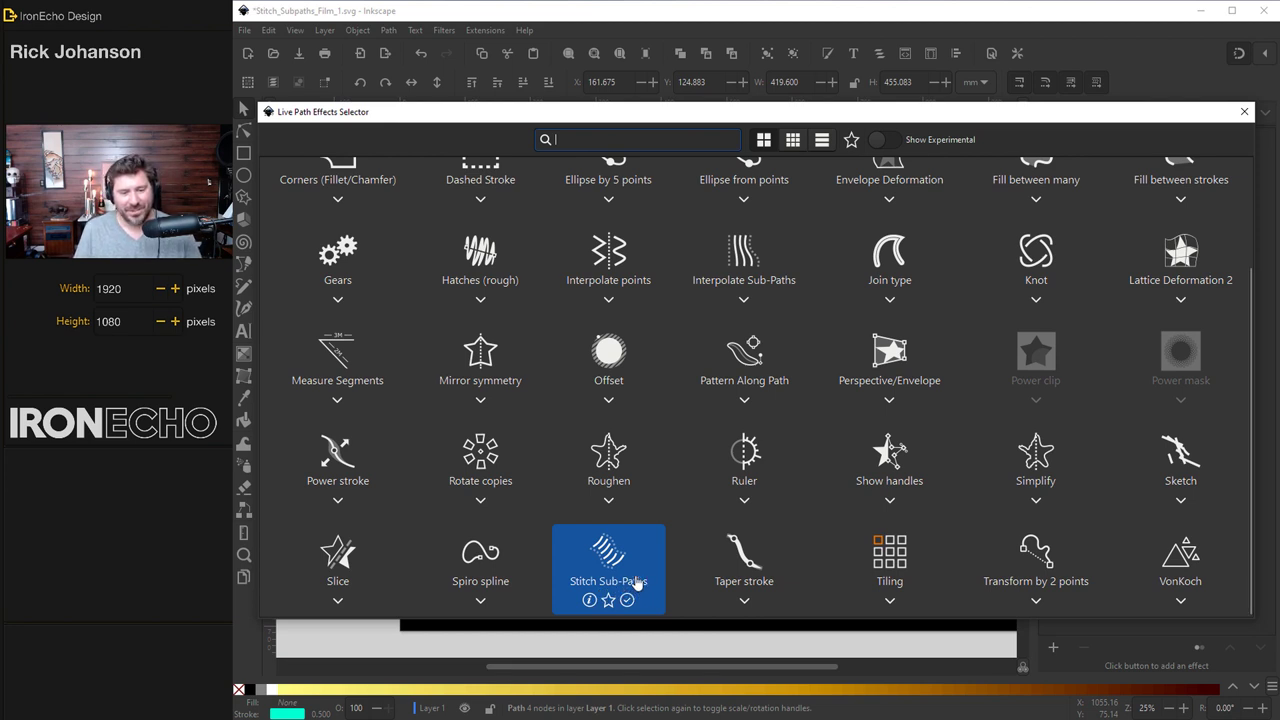
mouse_move(591, 601)
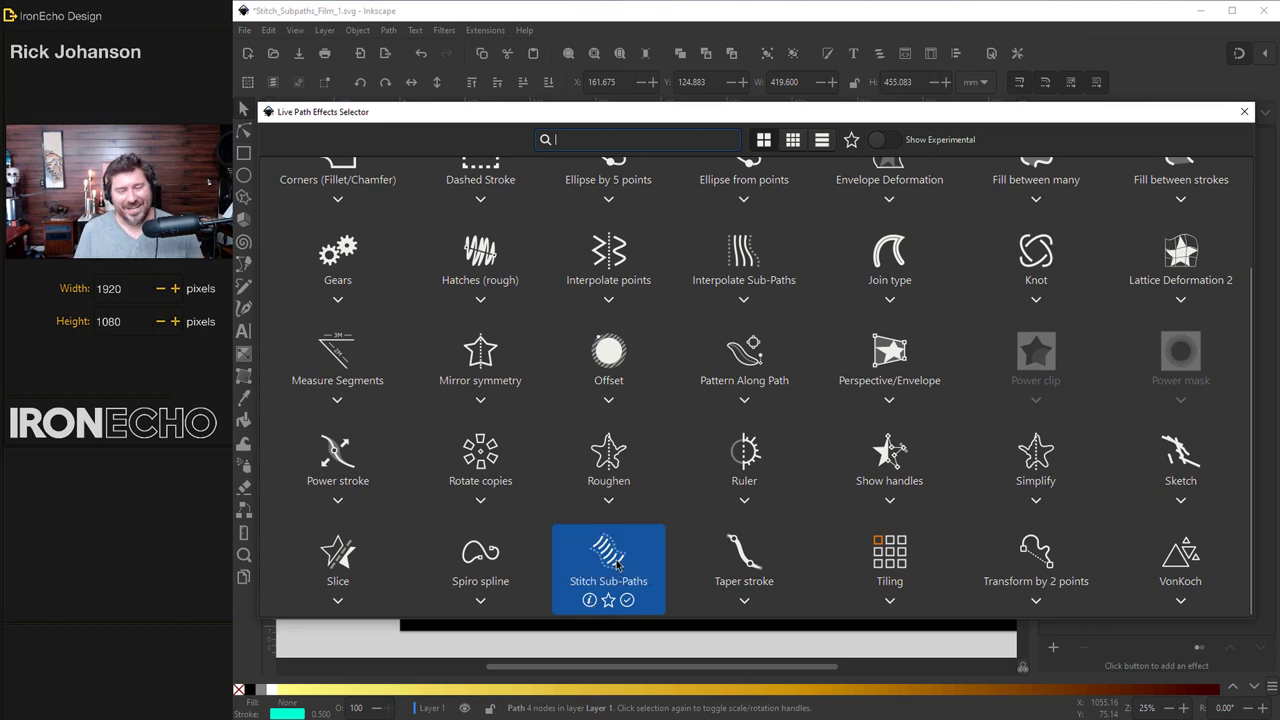
left_click(614, 565)
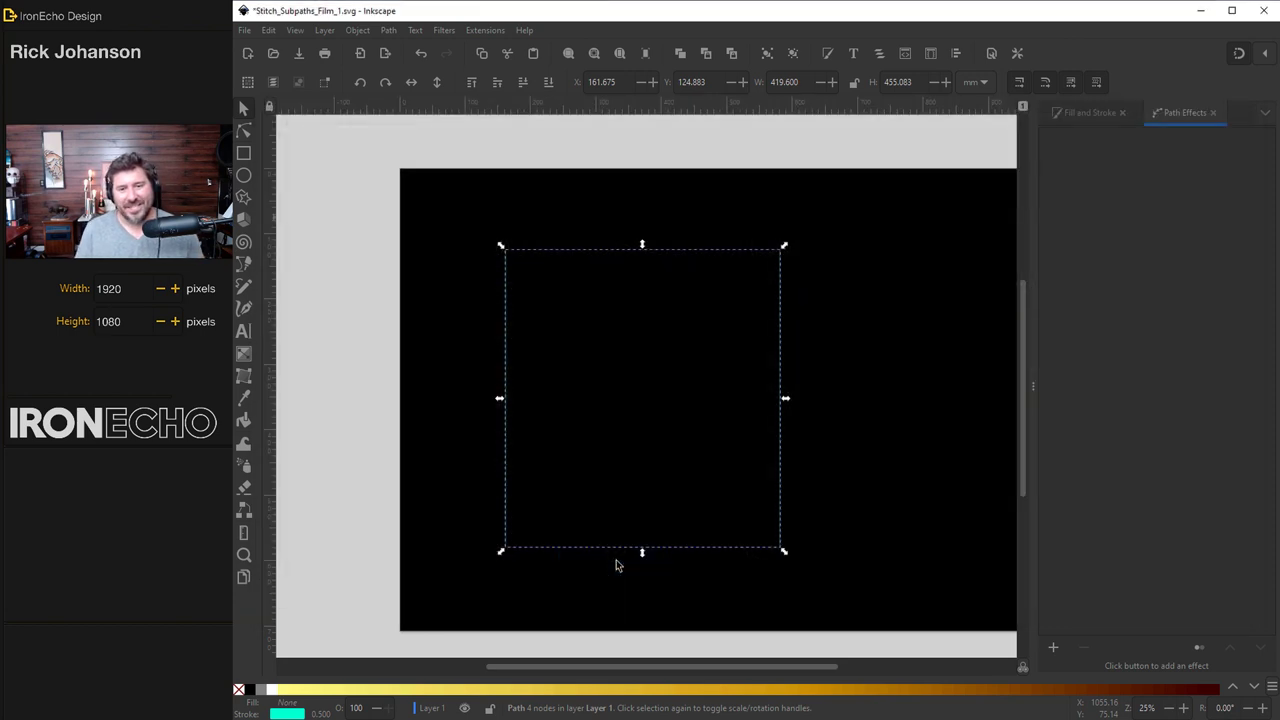
left_click(375, 248)
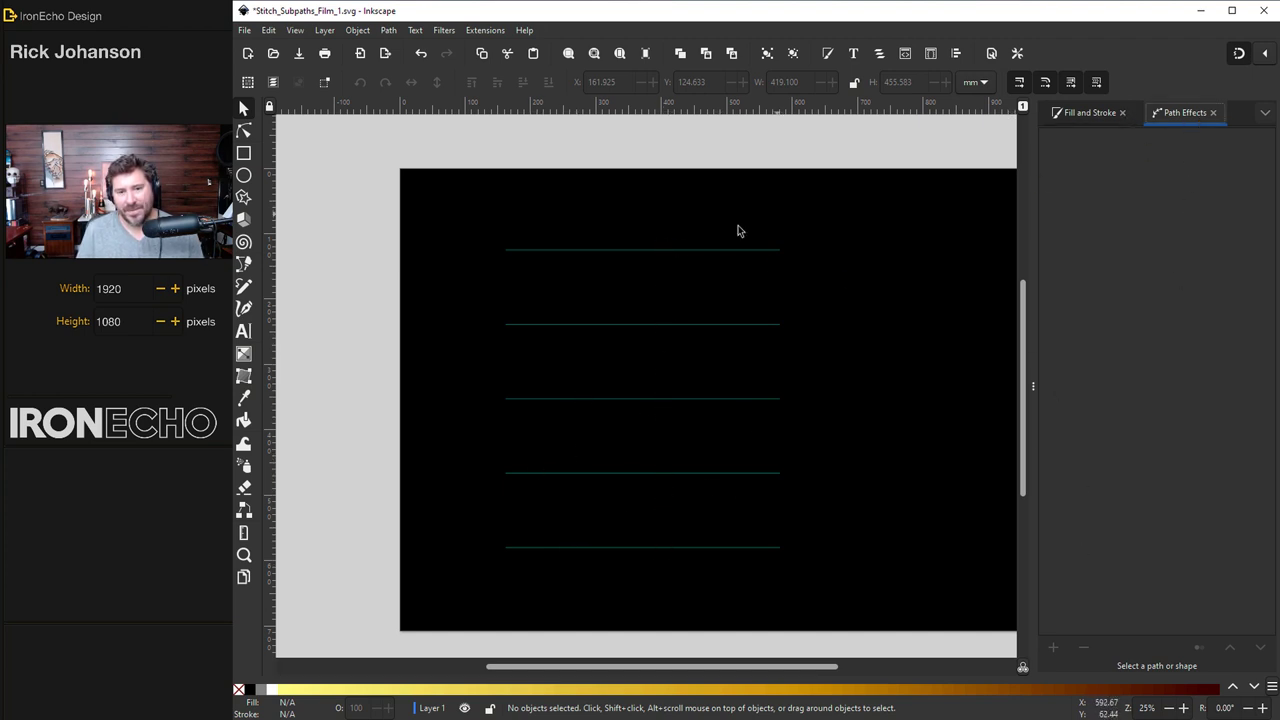
Set the stitched path's Number of paths to 35.
left_click(615, 251)
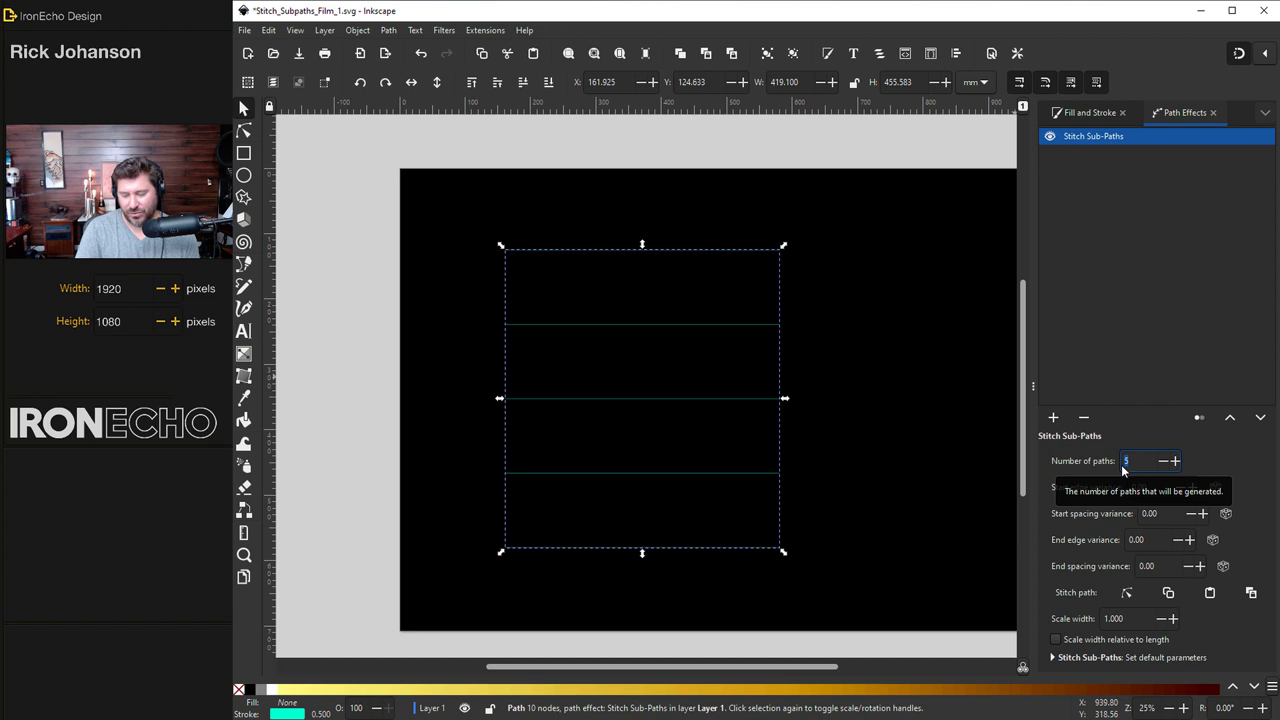
type("35")
key("Return")
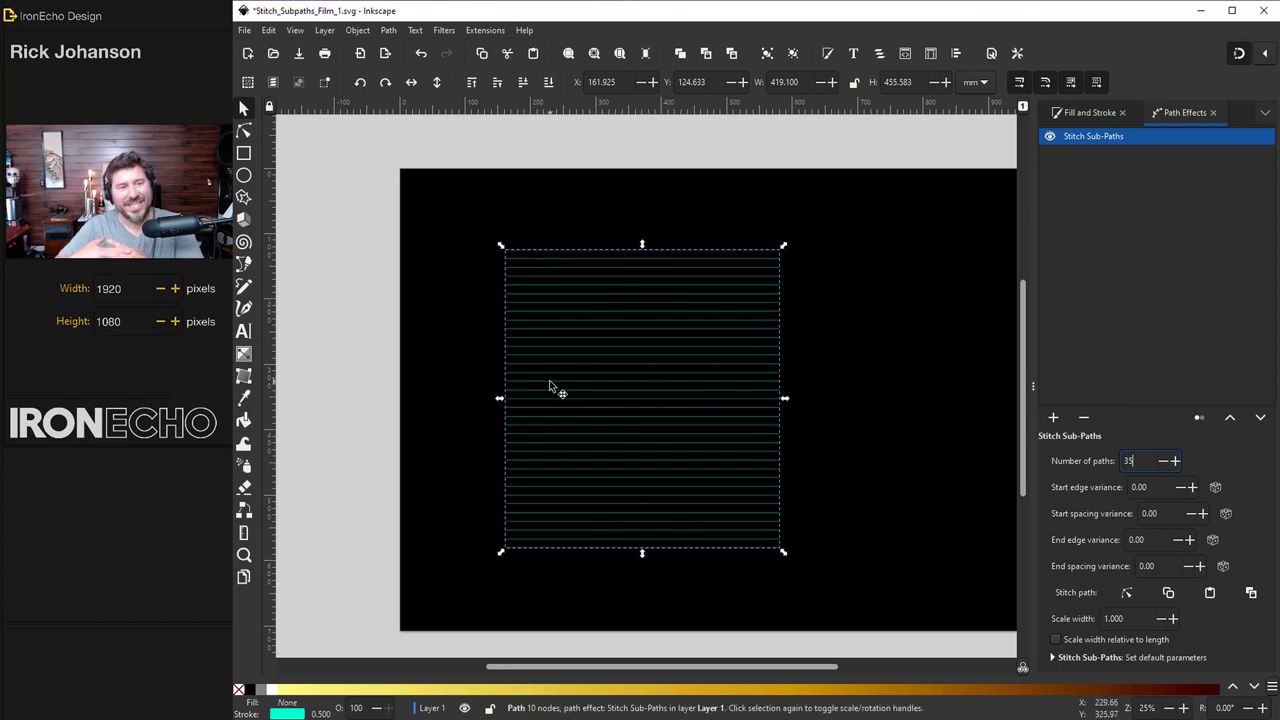
Drag the top-left node to curve the stitched lines into a fan, with 50 paths.
left_click(247, 132)
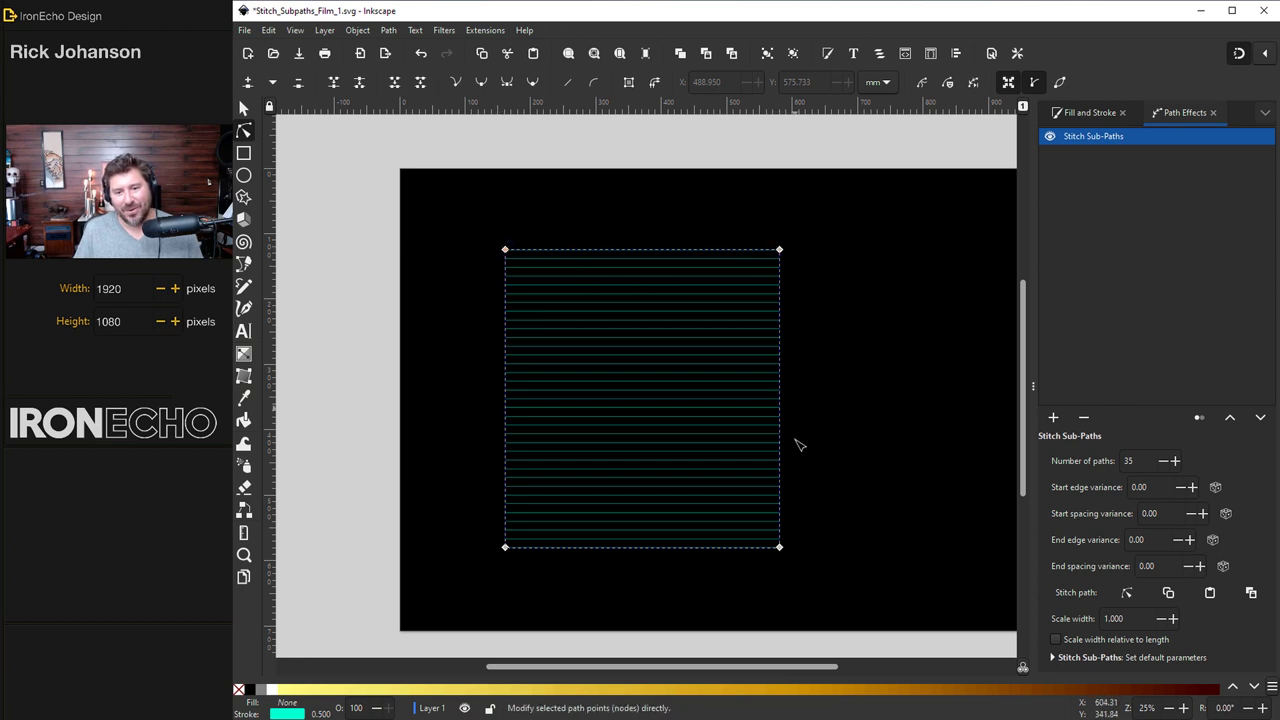
left_click_drag(507, 251, 779, 546)
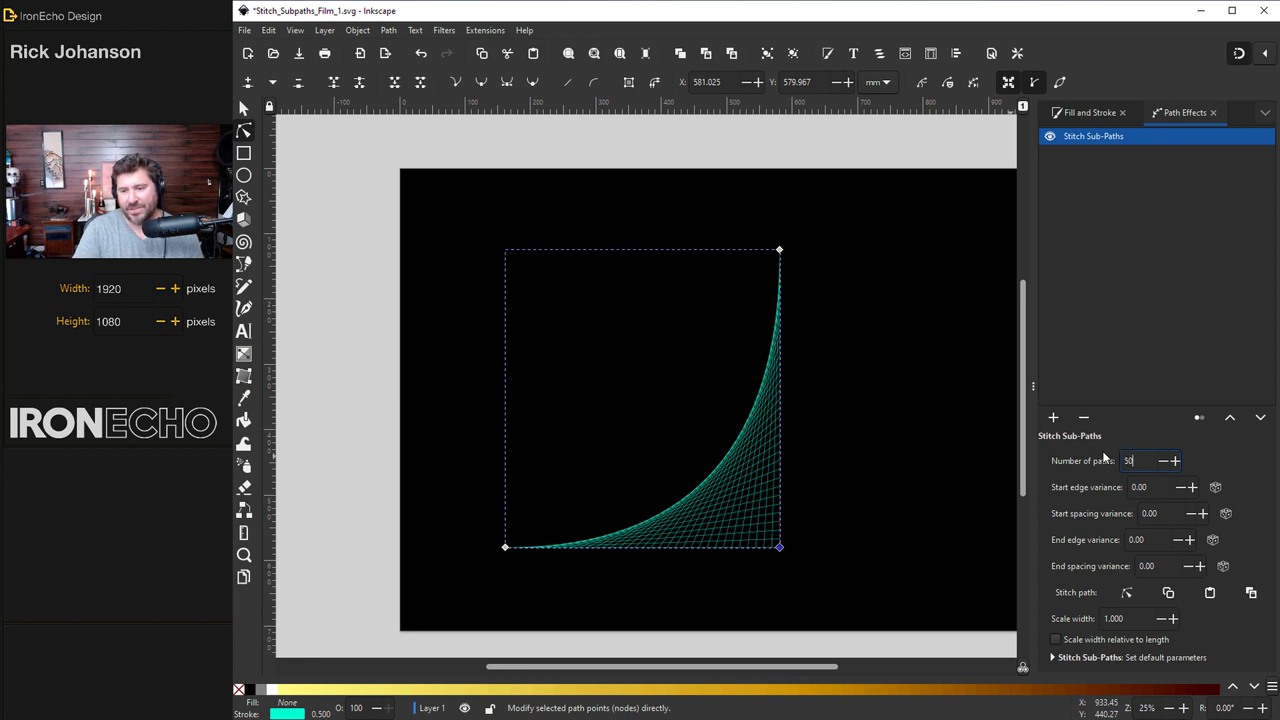
key("Return")
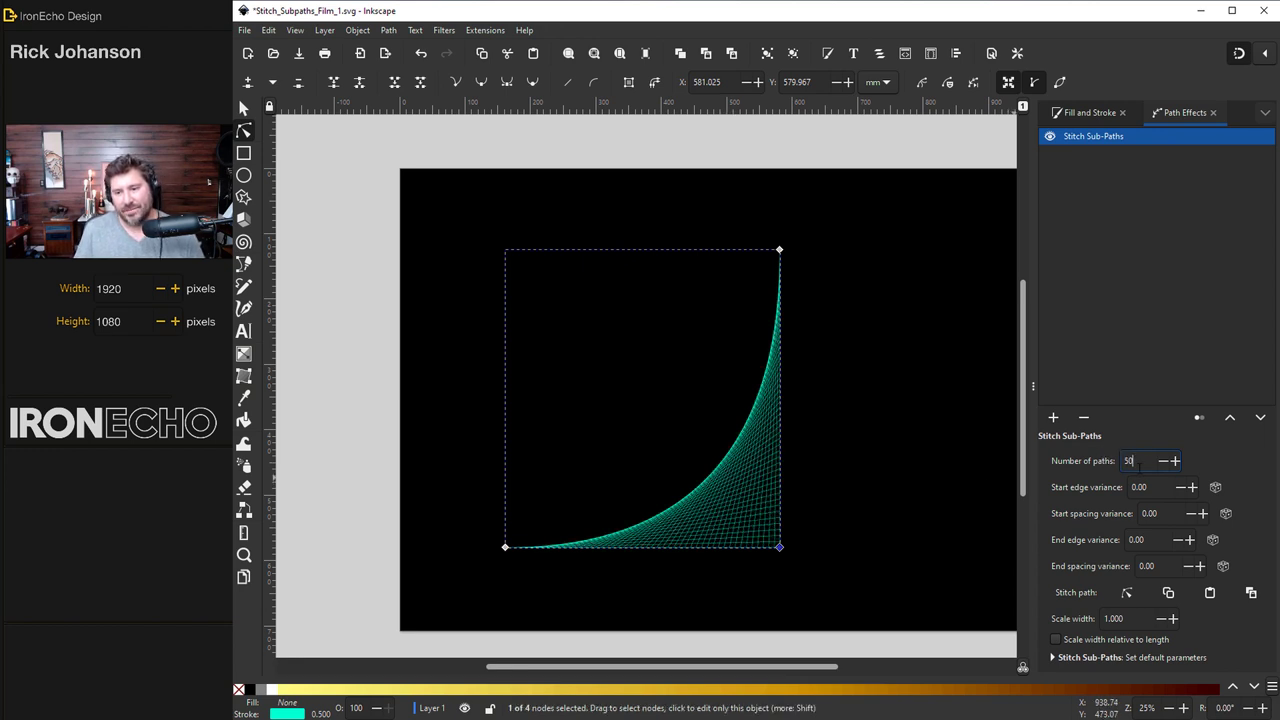
Try 100 stitch paths, then settle on 70.
key("BackSpace")
key("BackSpace")
type("100")
key("Return")
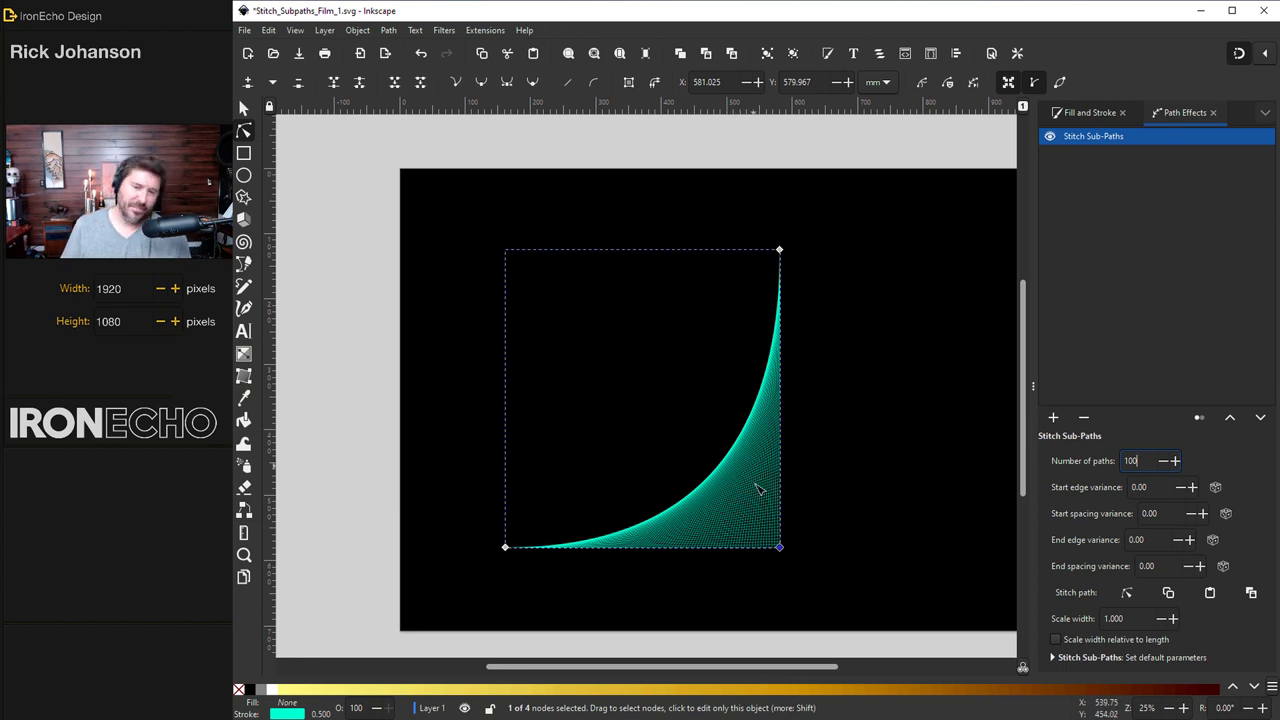
key("BackSpace")
key("BackSpace")
key("BackSpace")
type("70")
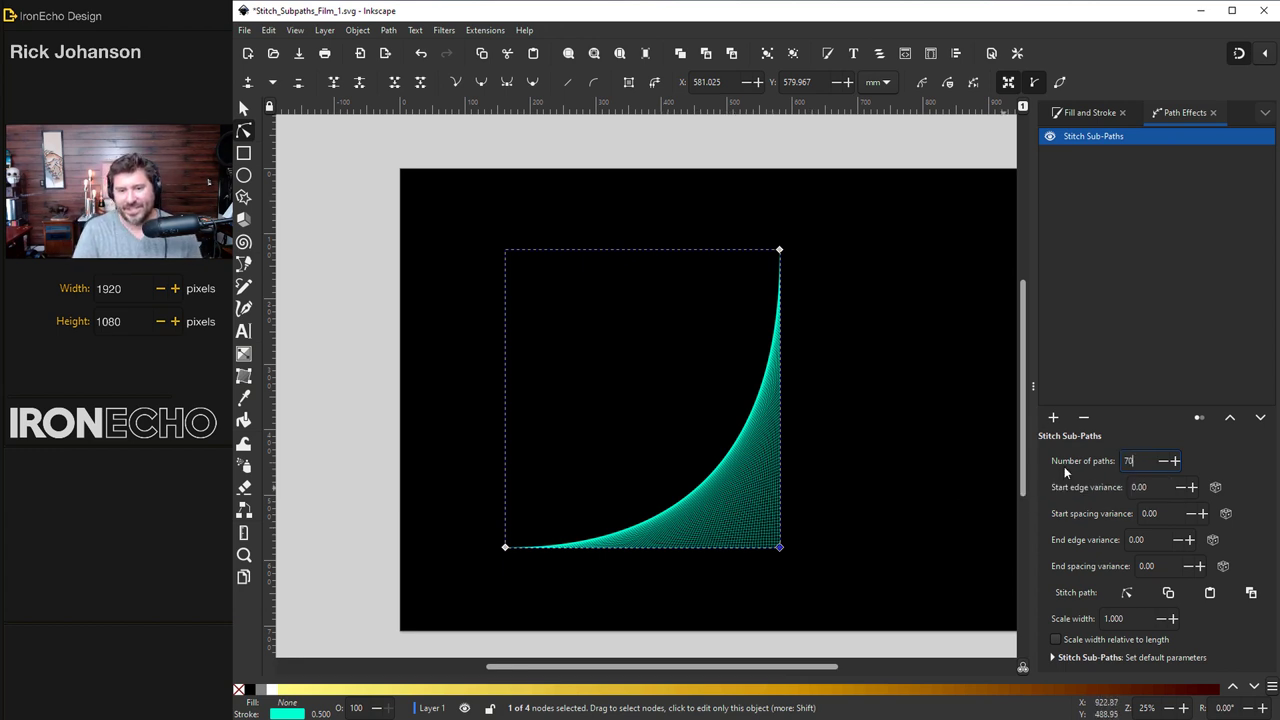
key("Return")
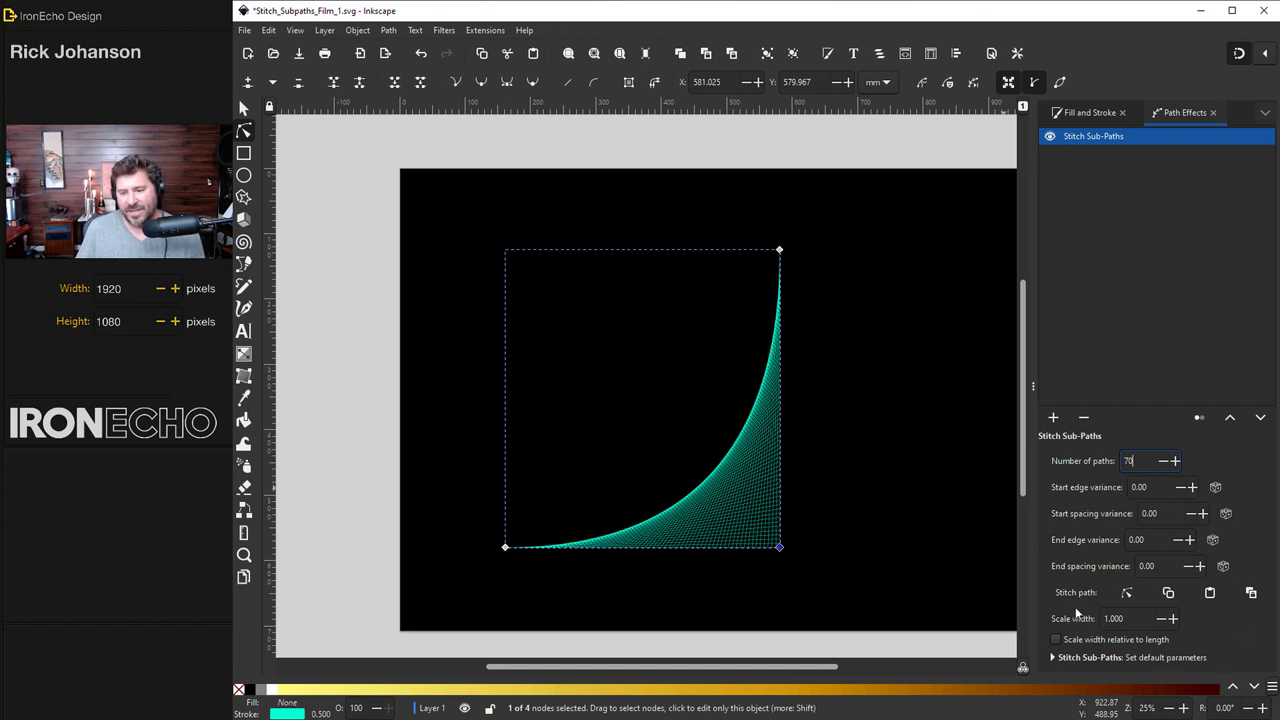
Move the stitch guide's nodes onto the page and bend the guide into a curve.
left_click(1129, 593)
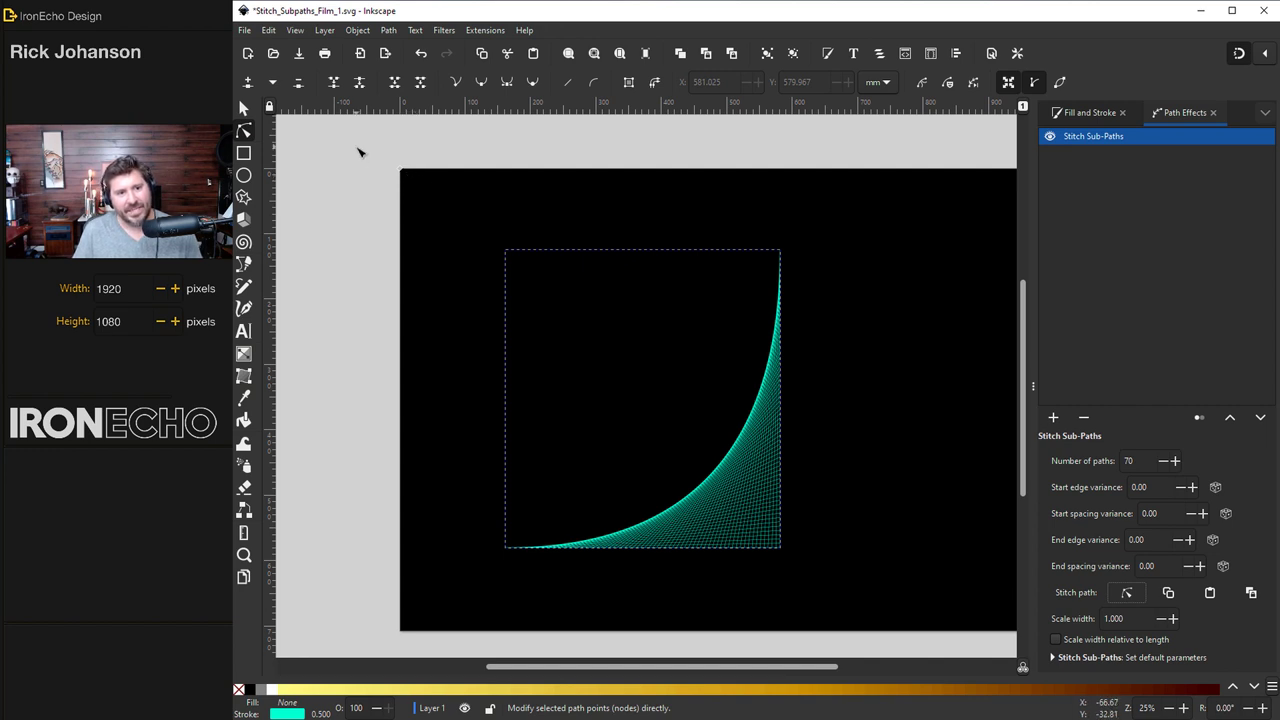
left_click_drag(358, 147, 480, 208)
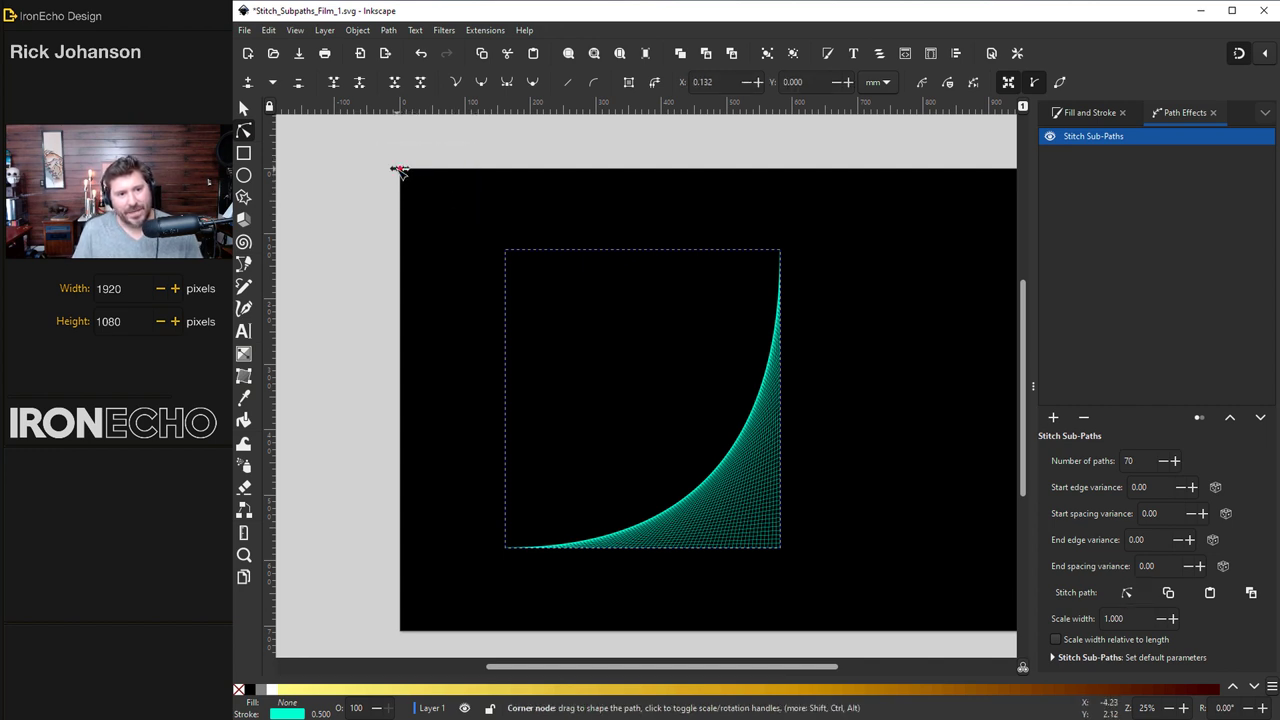
left_click_drag(401, 169, 530, 243)
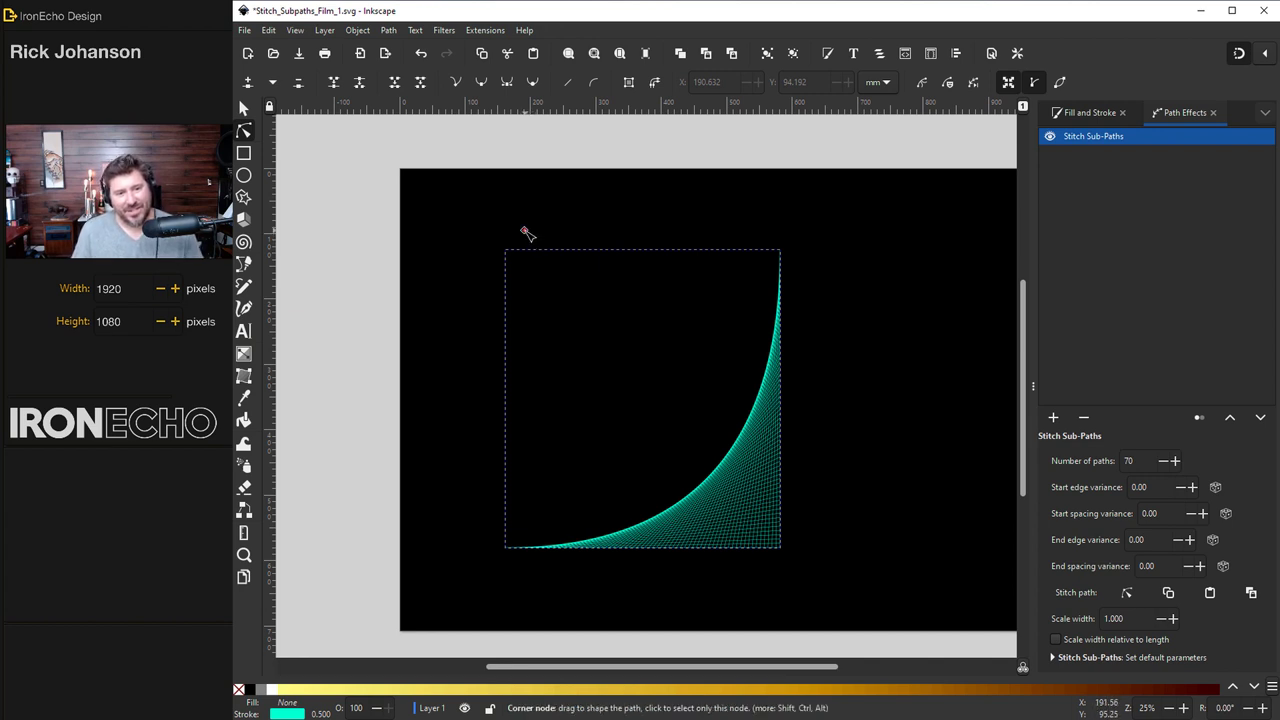
left_click_drag(524, 231, 636, 234)
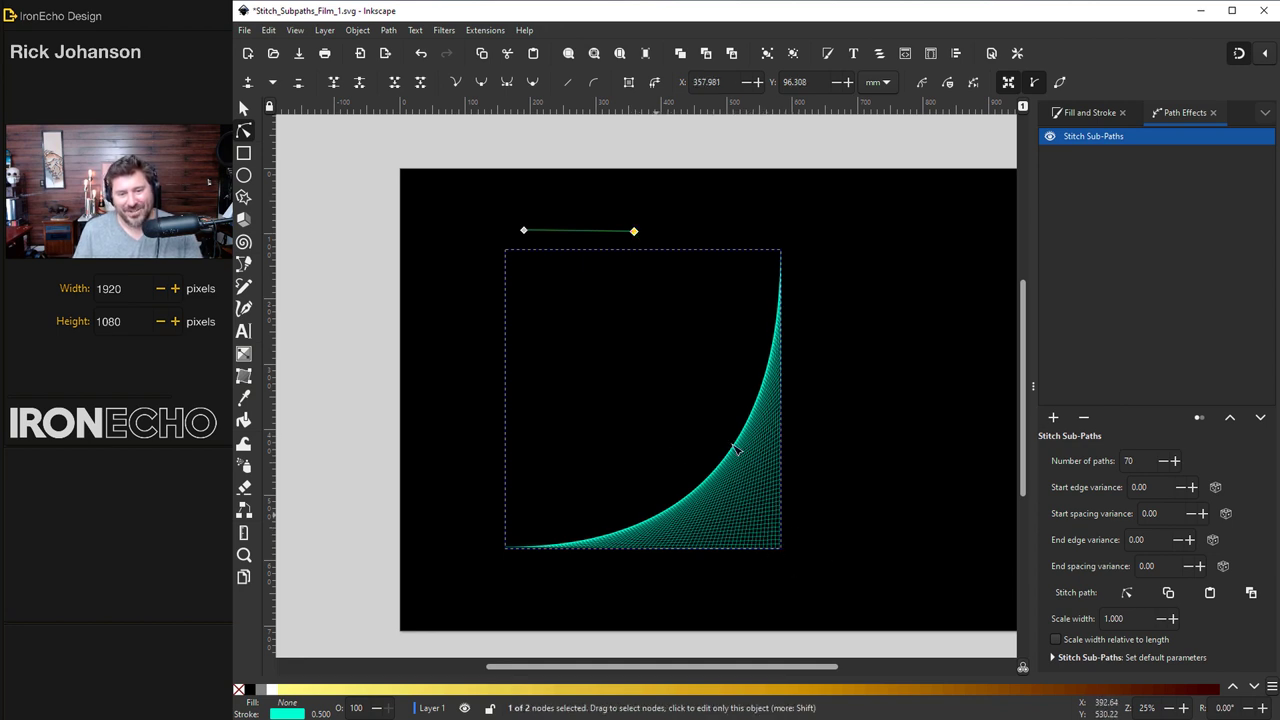
left_click_drag(581, 233, 588, 205)
Rotate the mesh into a V, reshape the guide curve, move the mesh up-right, then delete it.
key("s")
left_click_drag(805, 248, 871, 389)
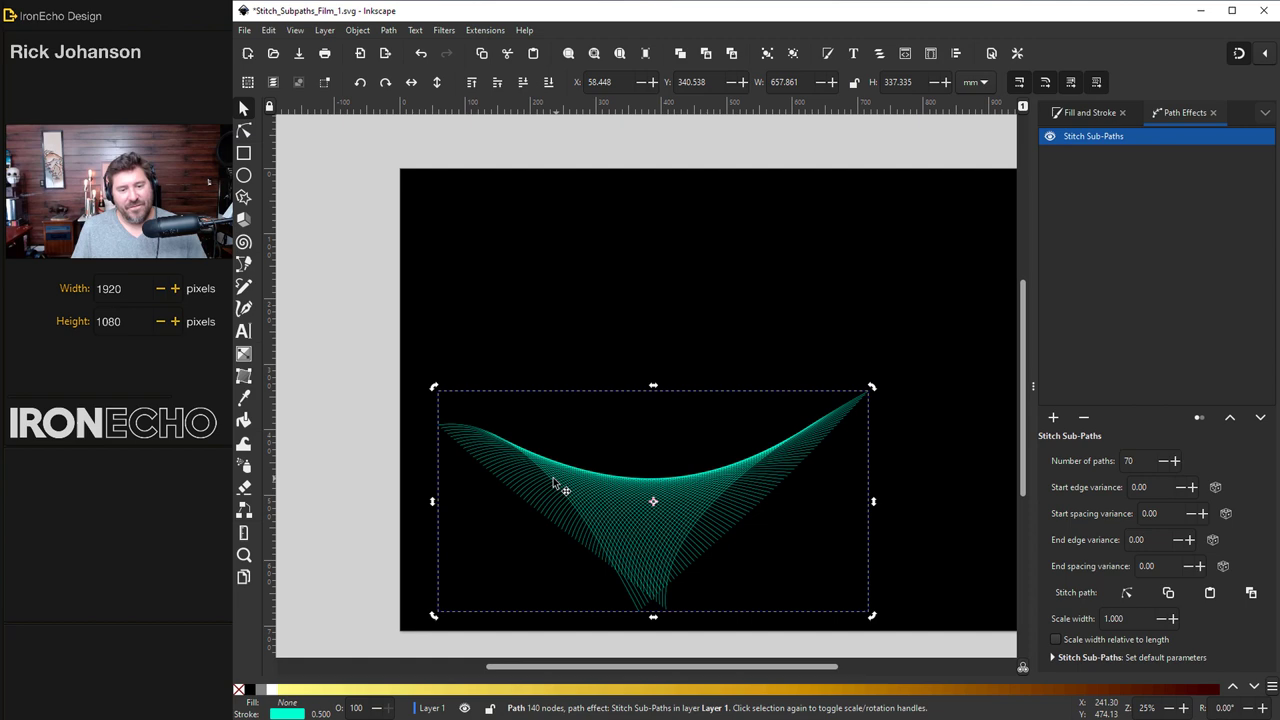
left_click(1128, 593)
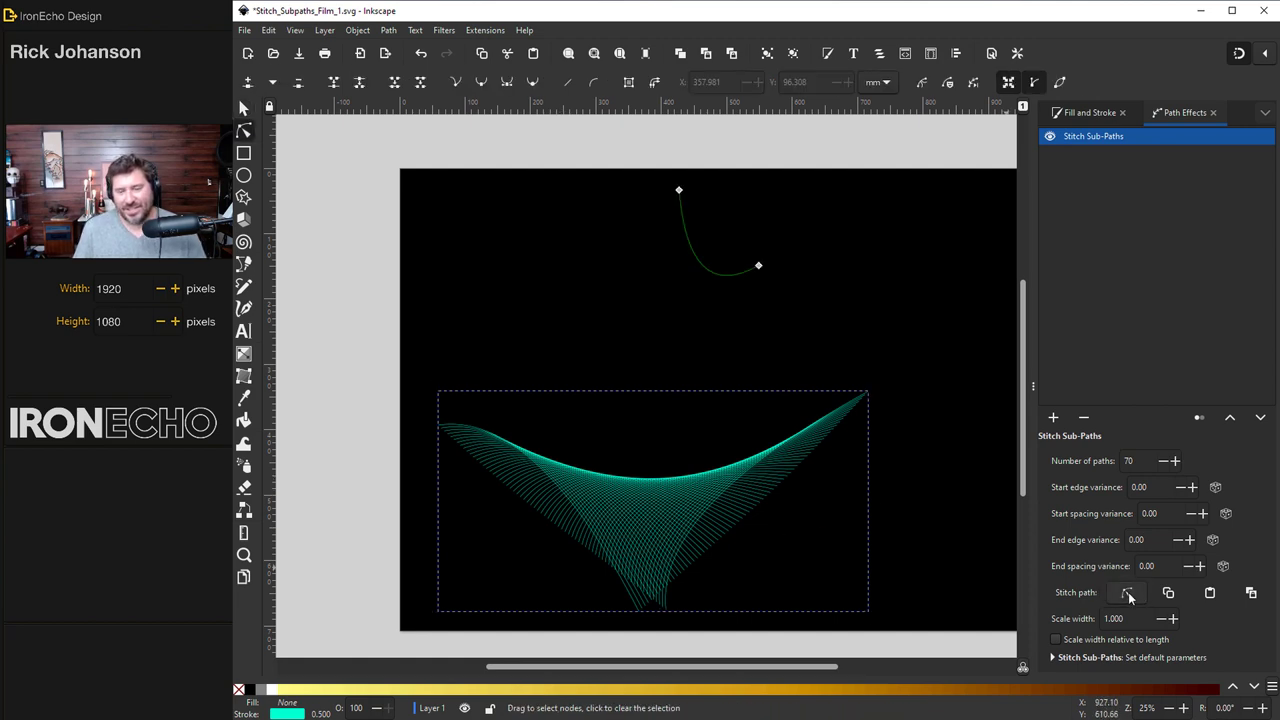
left_click_drag(714, 246, 694, 263)
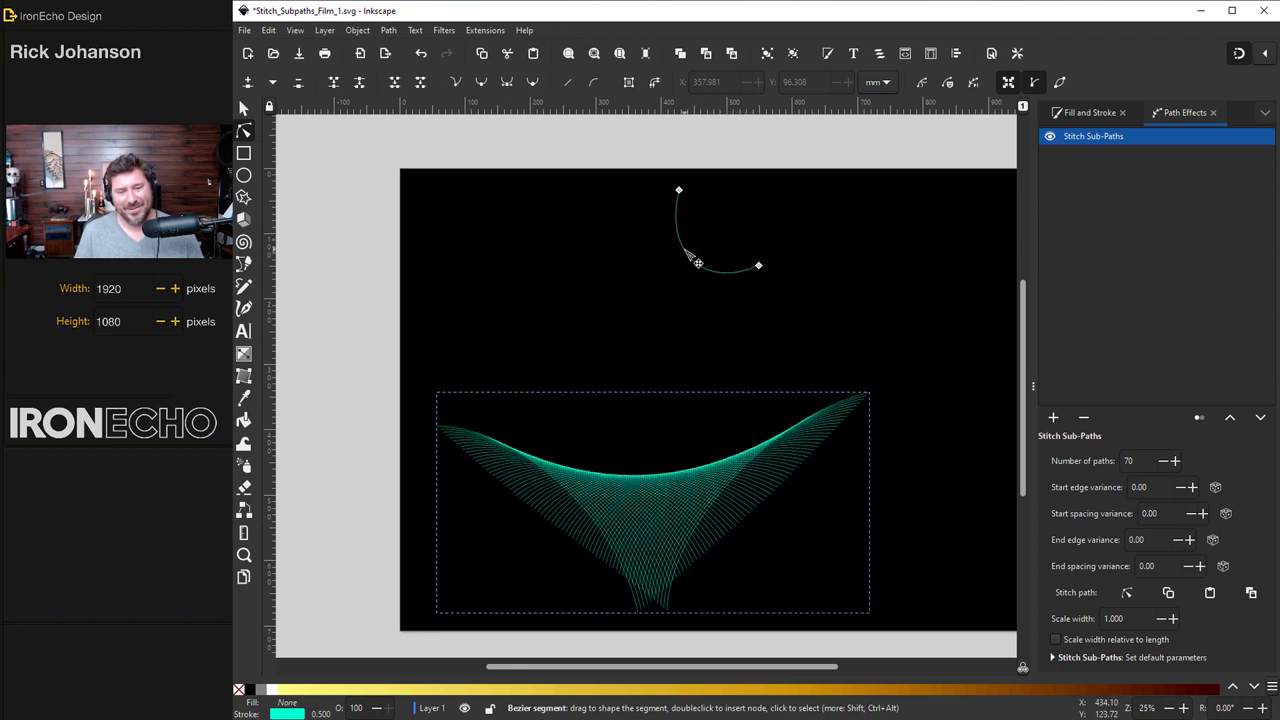
key("s")
left_click_drag(700, 410, 892, 255)
key("Delete")
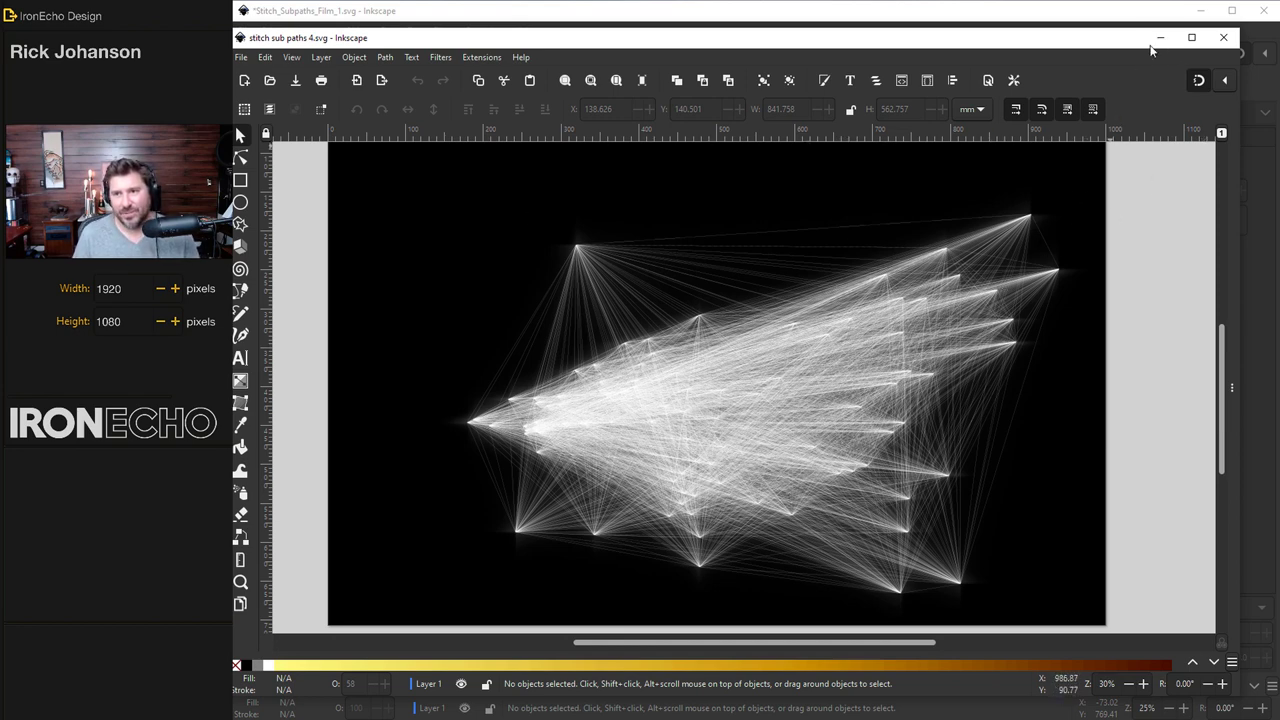
left_click(1157, 40)
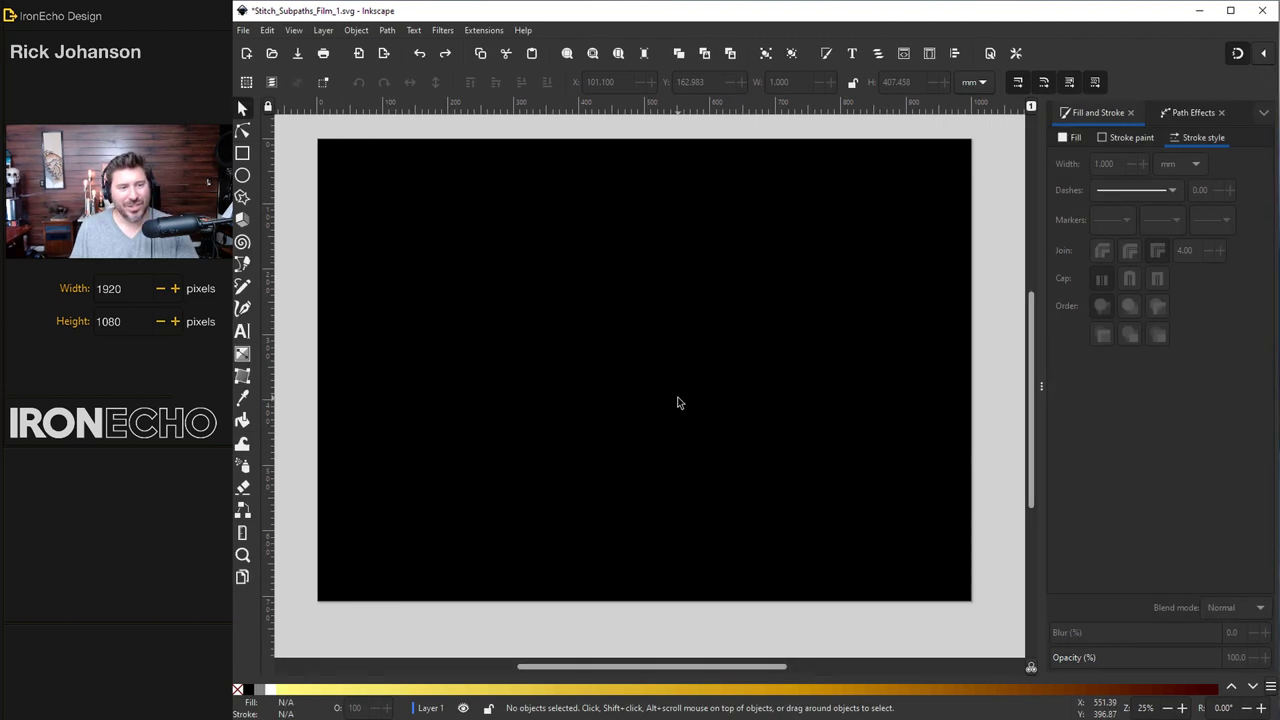
Draw two vertical and two horizontal straight lines alternating across the page with the Pen tool.
left_click(242, 263)
left_click(382, 262)
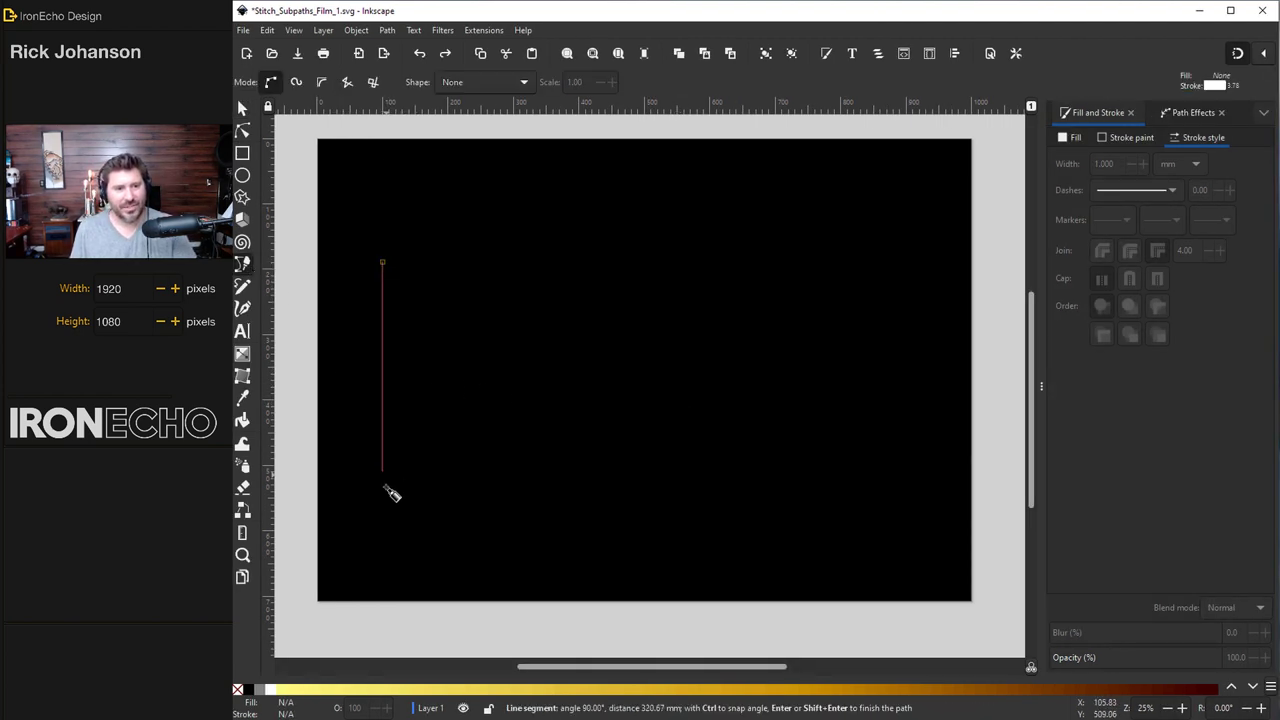
double_click(384, 540)
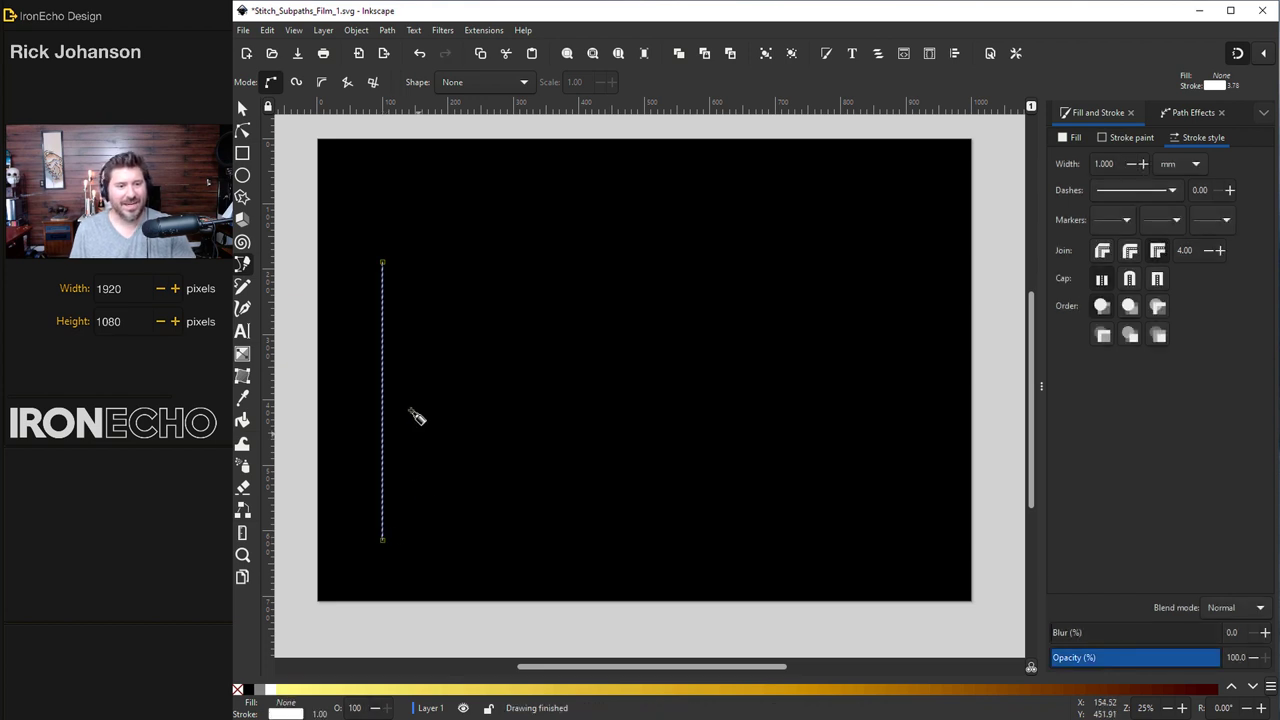
double_click(582, 397)
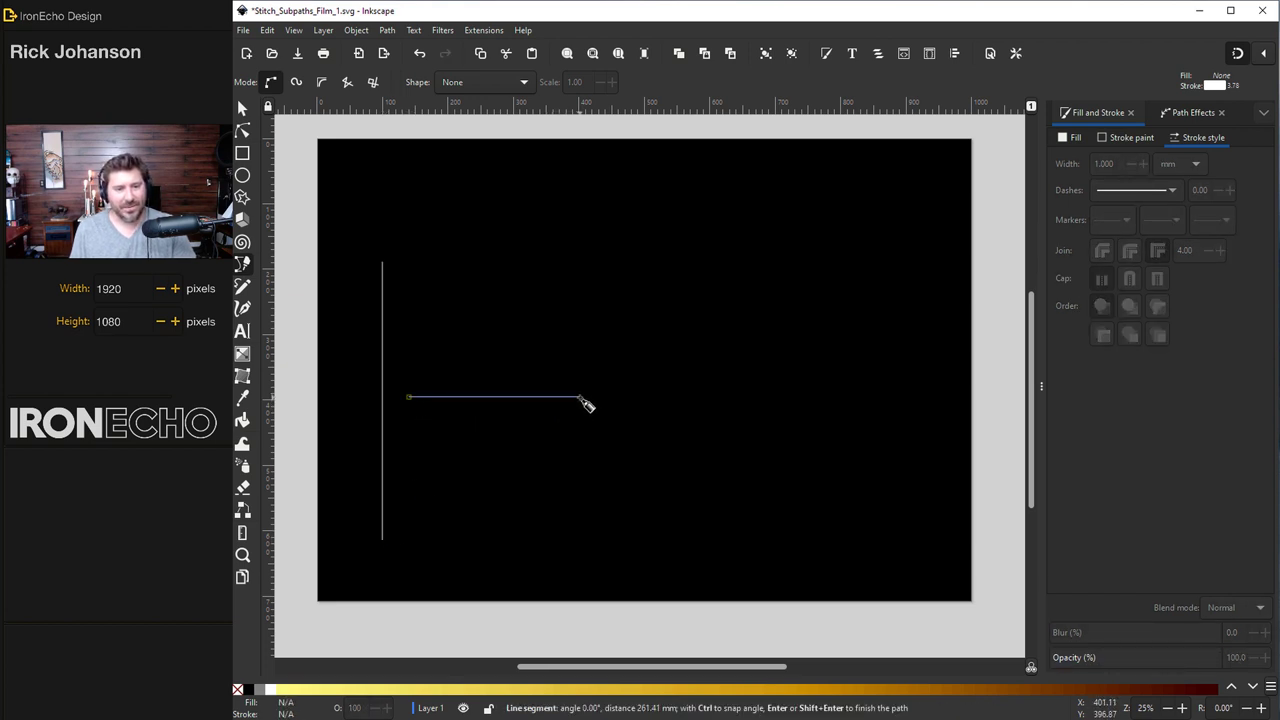
left_click(643, 321)
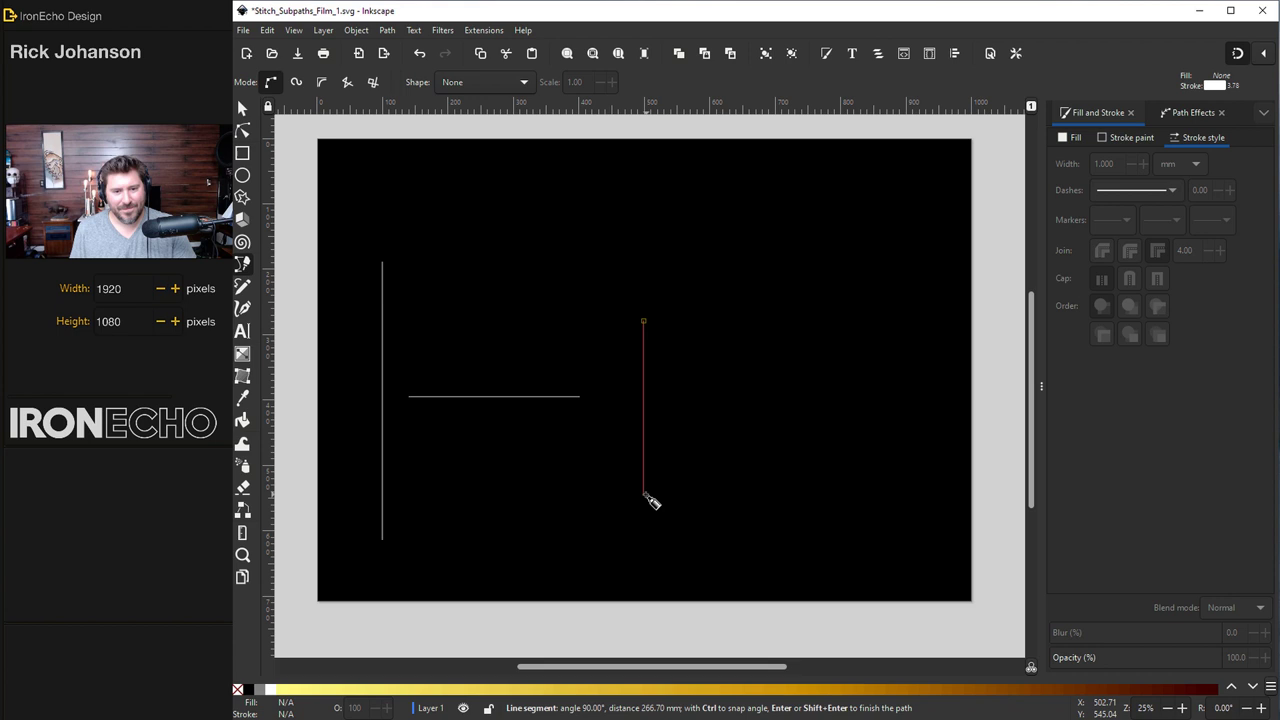
double_click(643, 493)
left_click(694, 397)
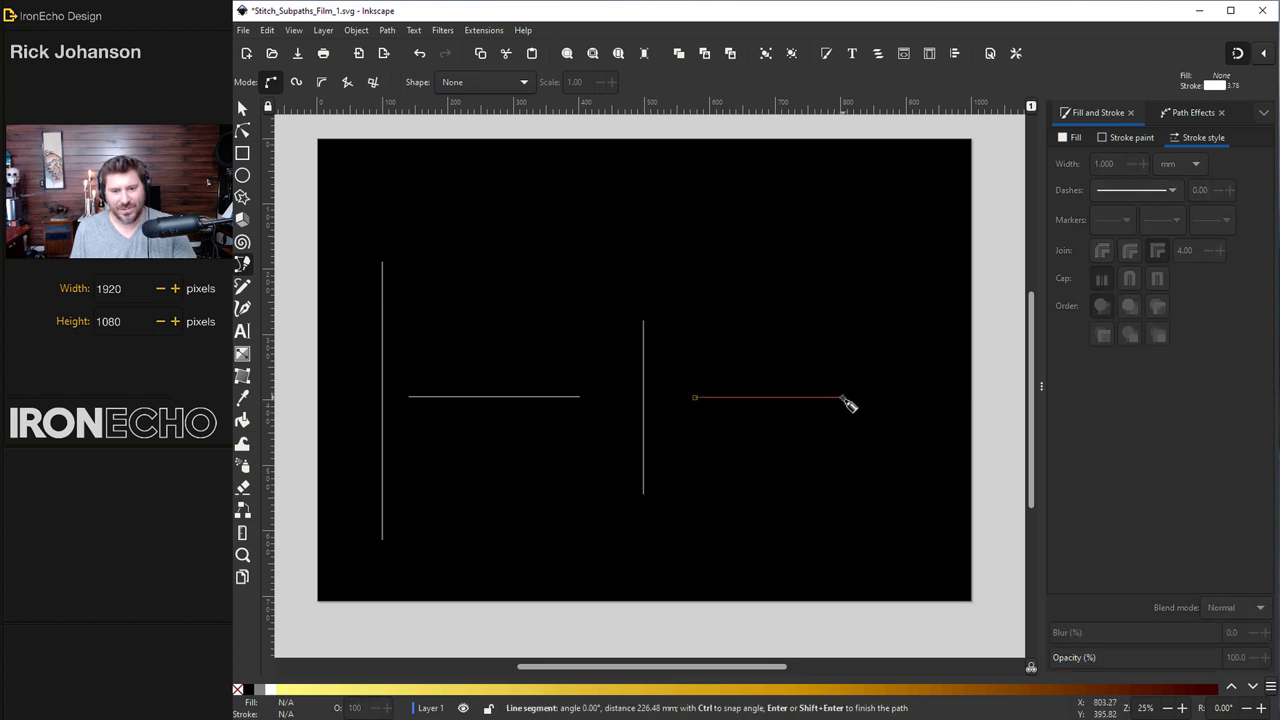
double_click(839, 397)
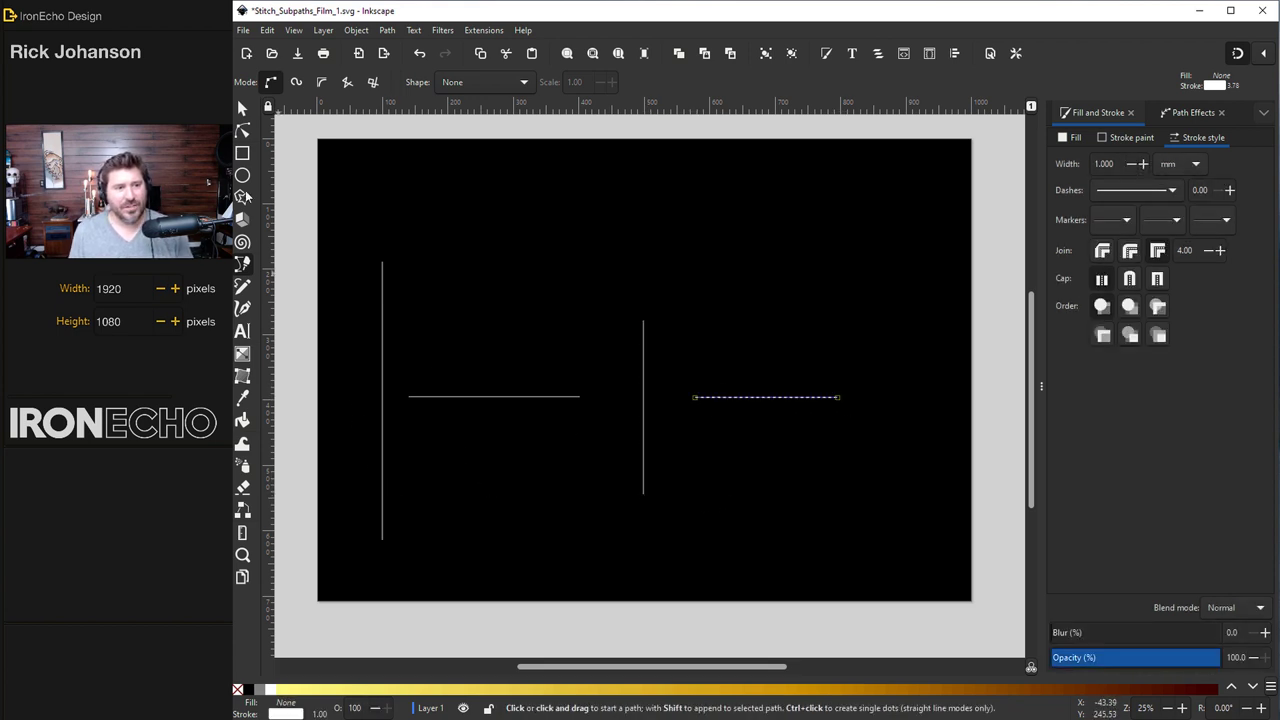
left_click(242, 110)
Select all four lines and combine them into a single path.
left_click_drag(314, 209, 939, 594)
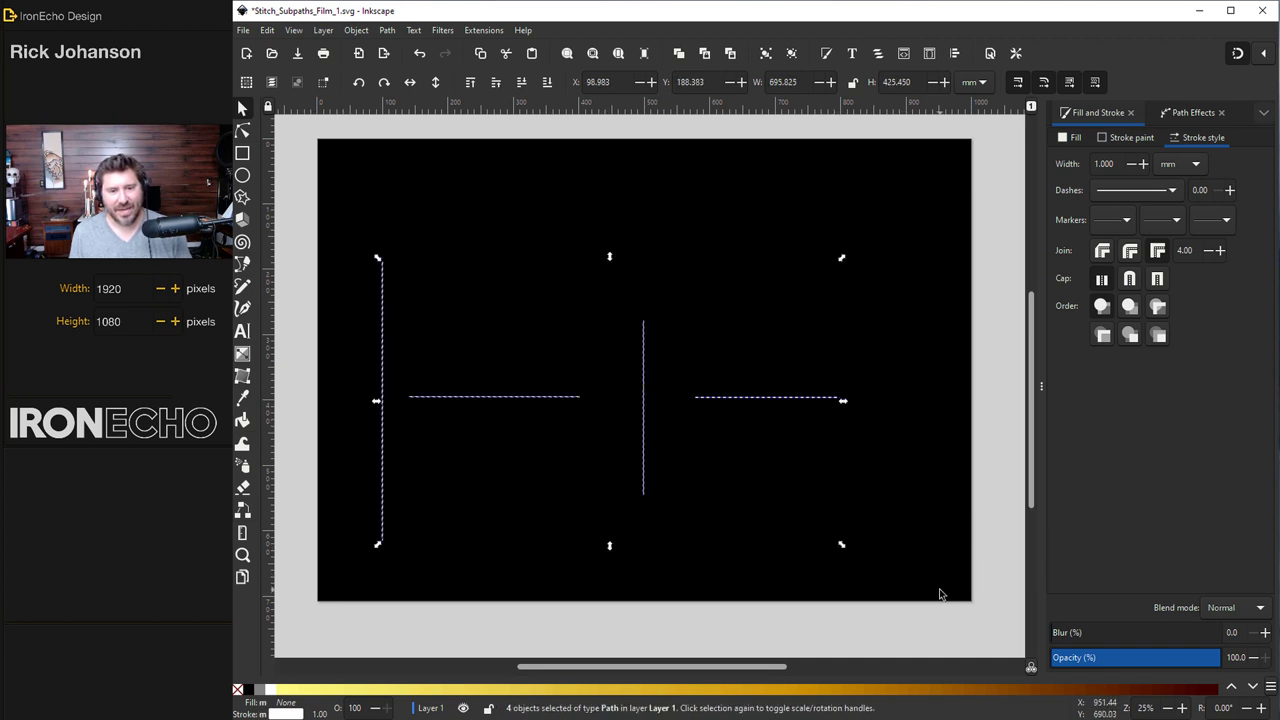
left_click(388, 30)
left_click(412, 204)
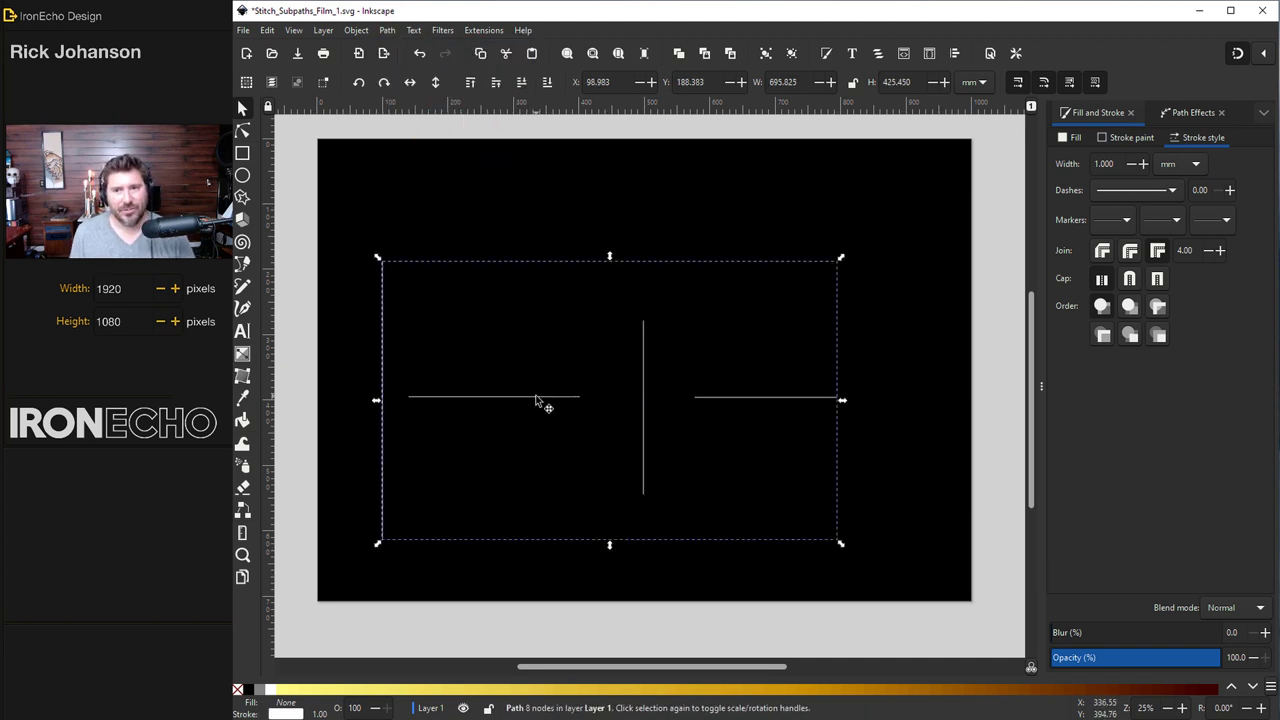
Thin the combined path's stroke width to 0.200 mm.
left_click(1076, 140)
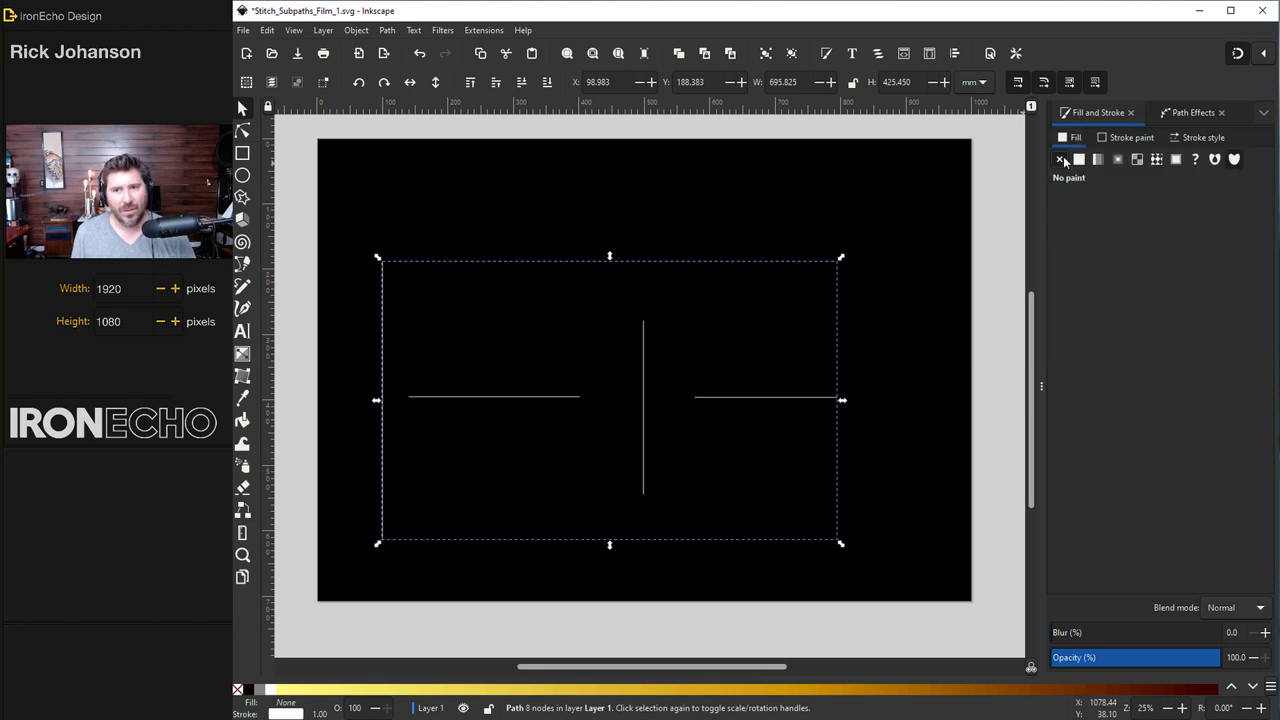
left_click(1123, 143)
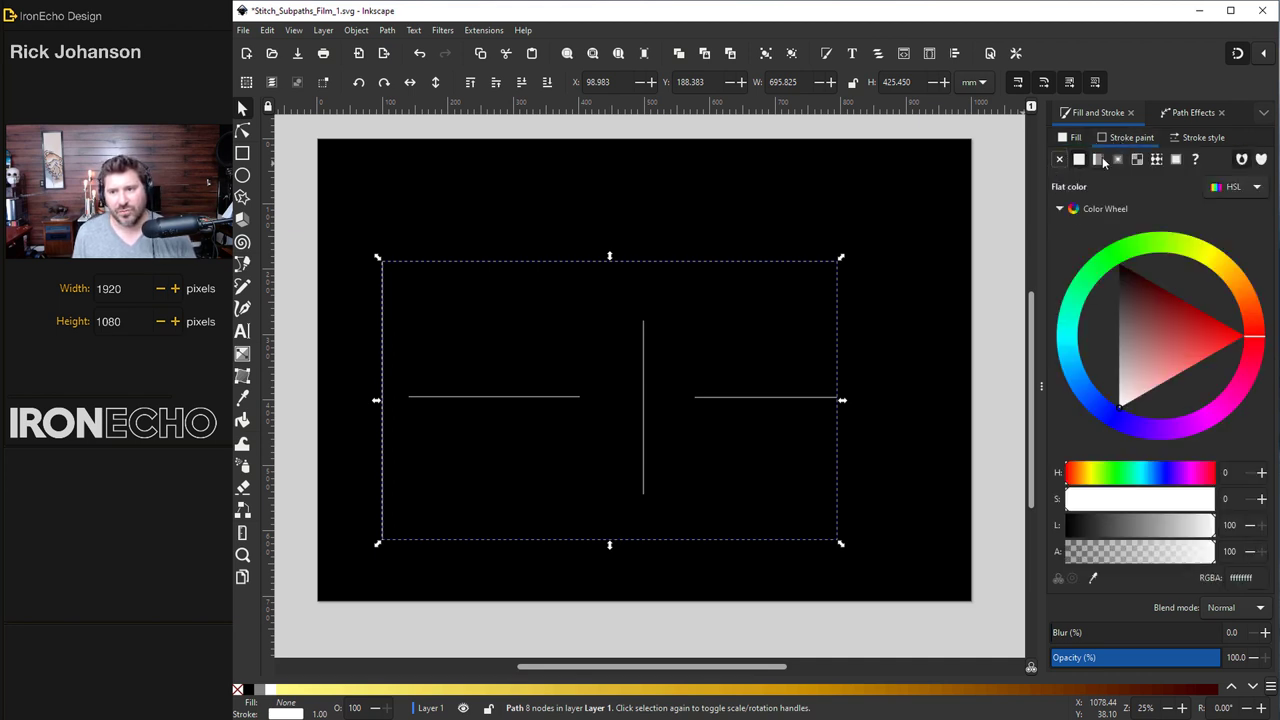
left_click(1197, 137)
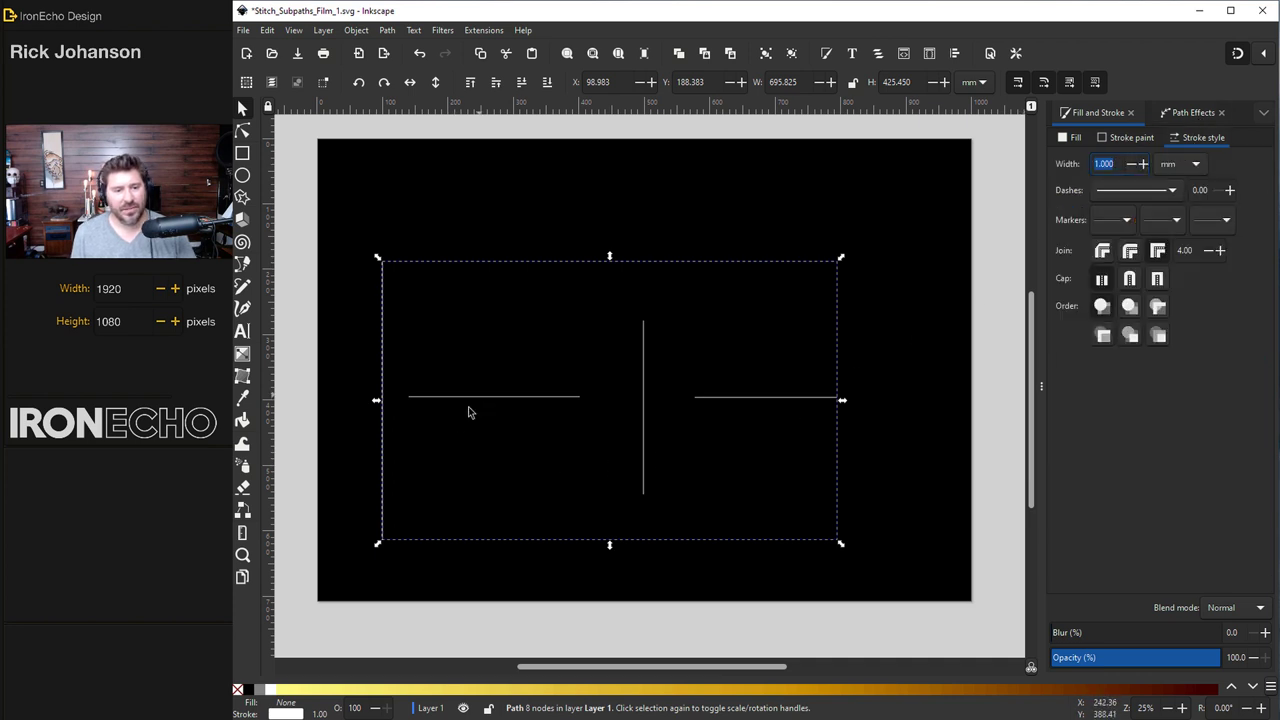
left_click(1103, 164)
type("0.2")
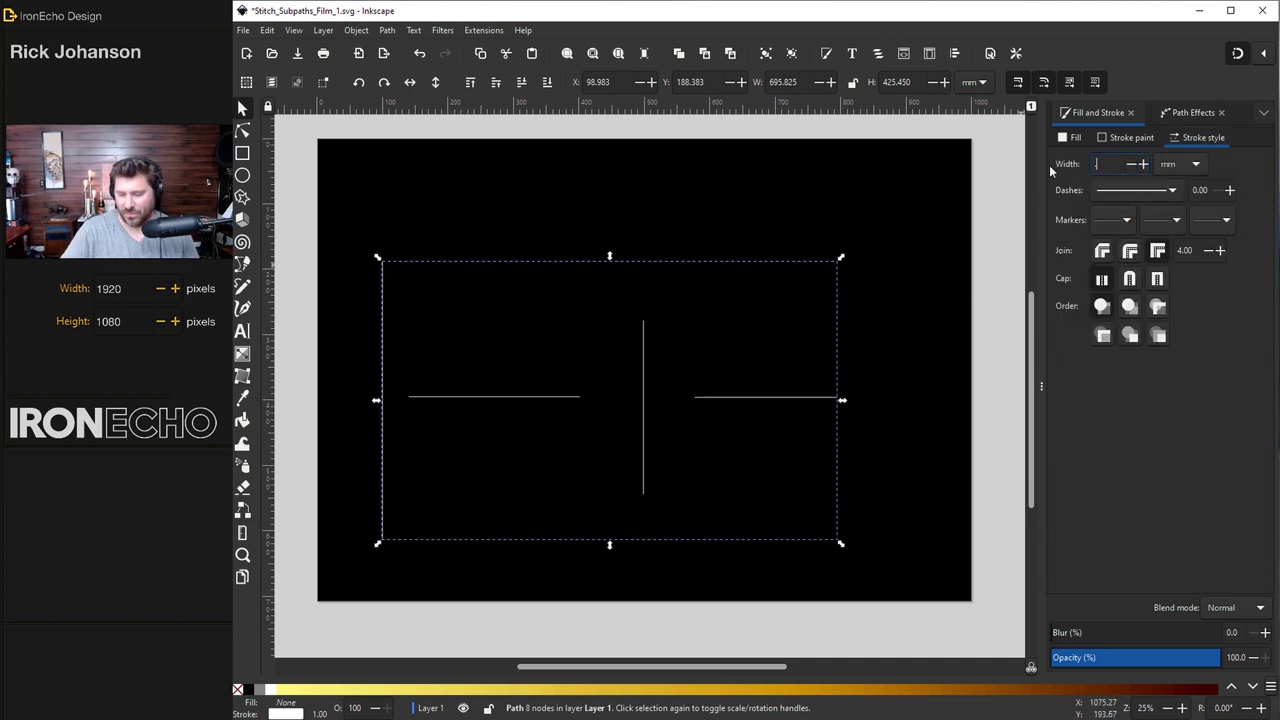
key("Return")
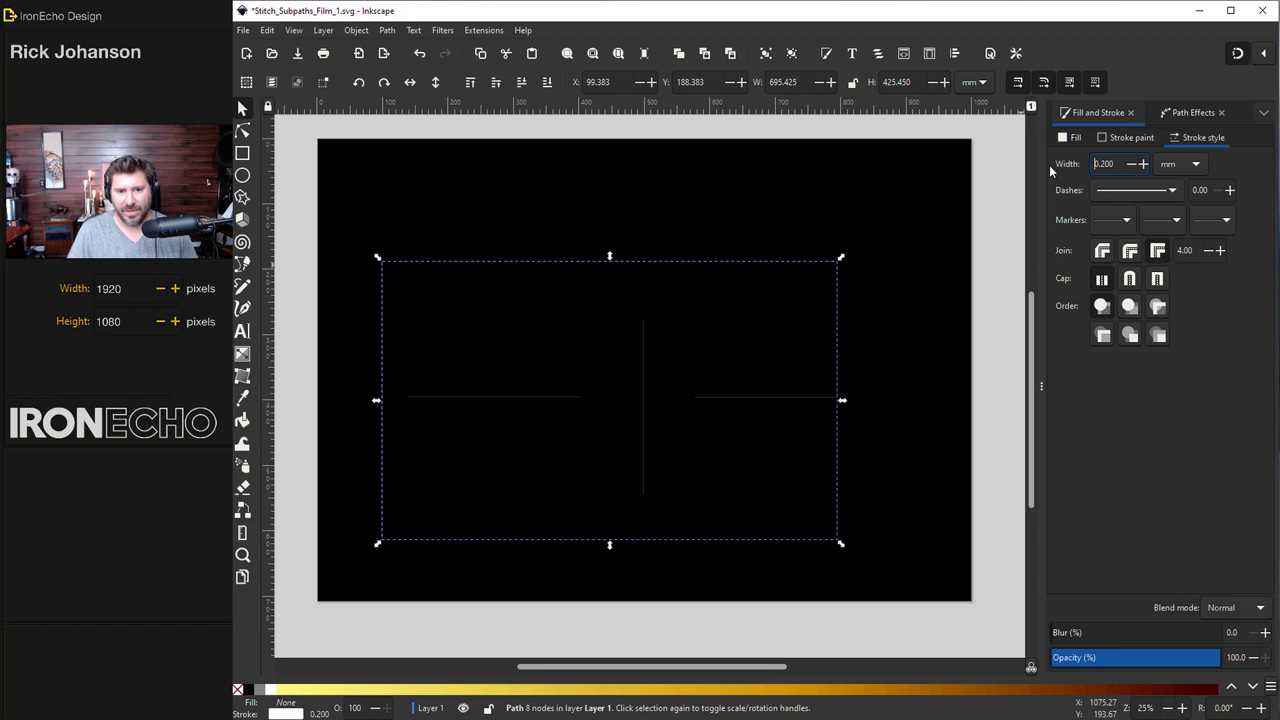
left_click(396, 33)
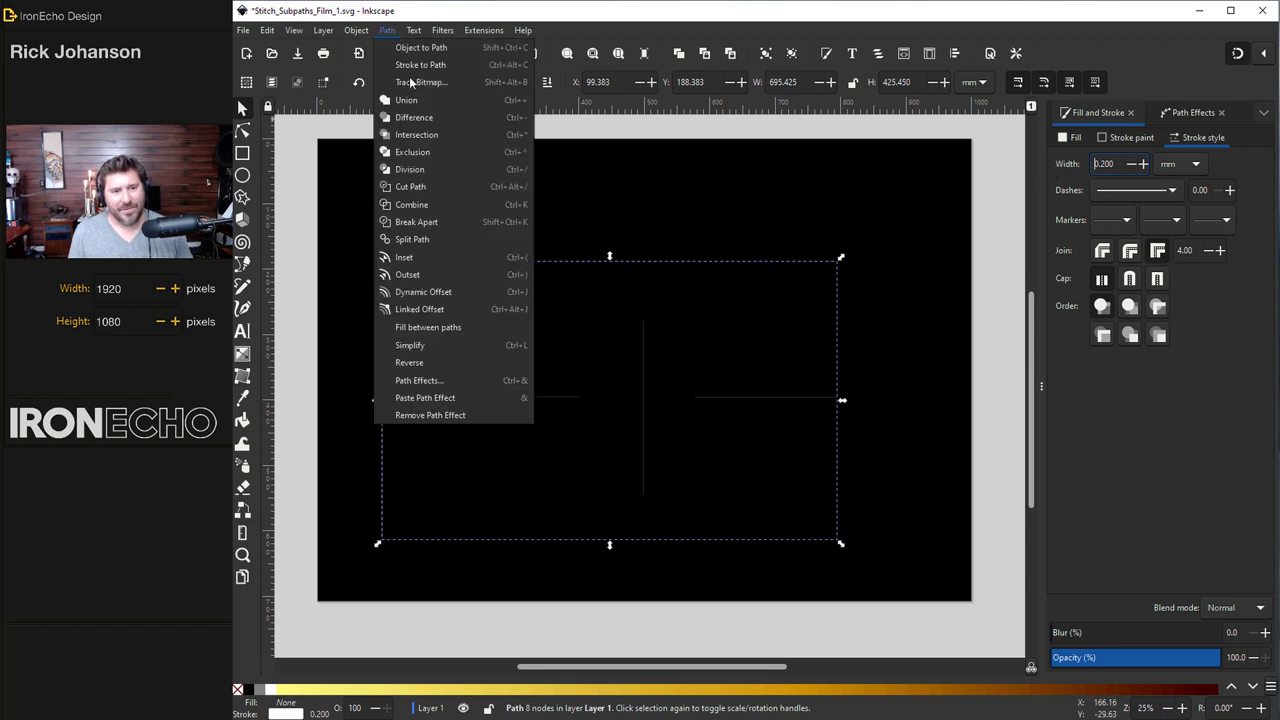
left_click(1181, 113)
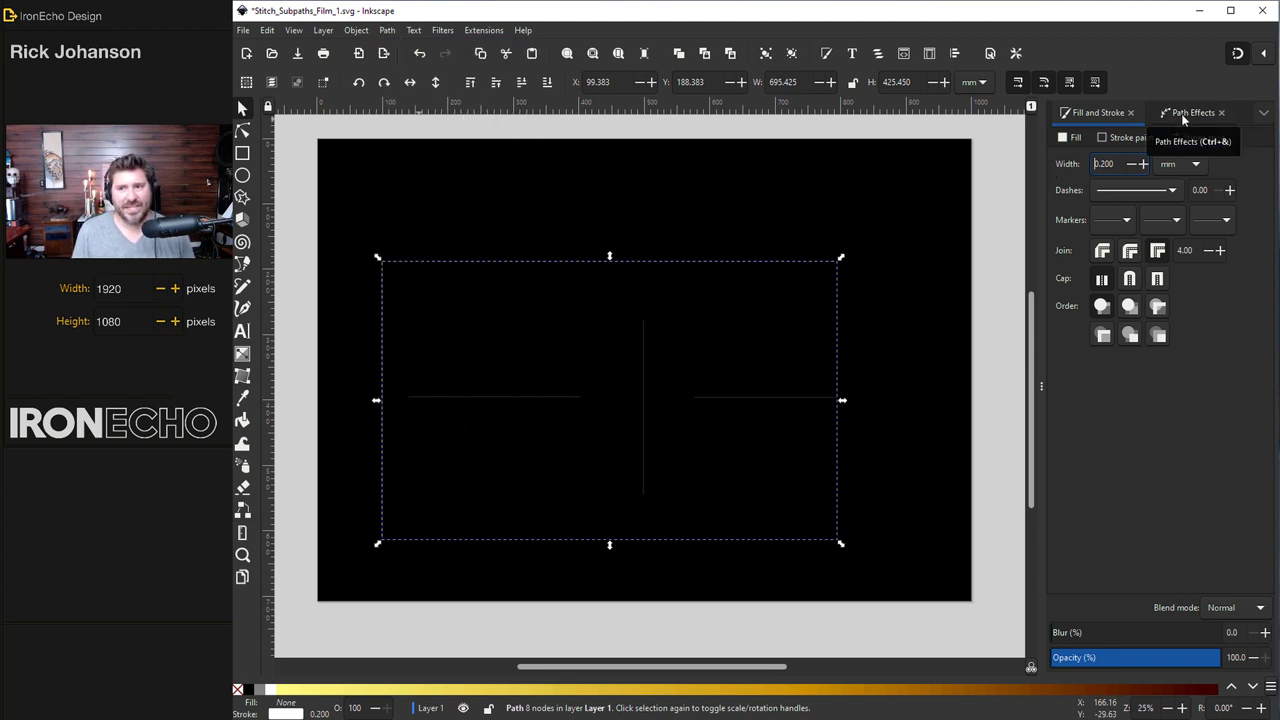
Add the Stitch Sub-Paths path effect with 70 paths to the combined path.
left_click(1181, 113)
left_click(1061, 647)
scroll(600, 535, "down", 3)
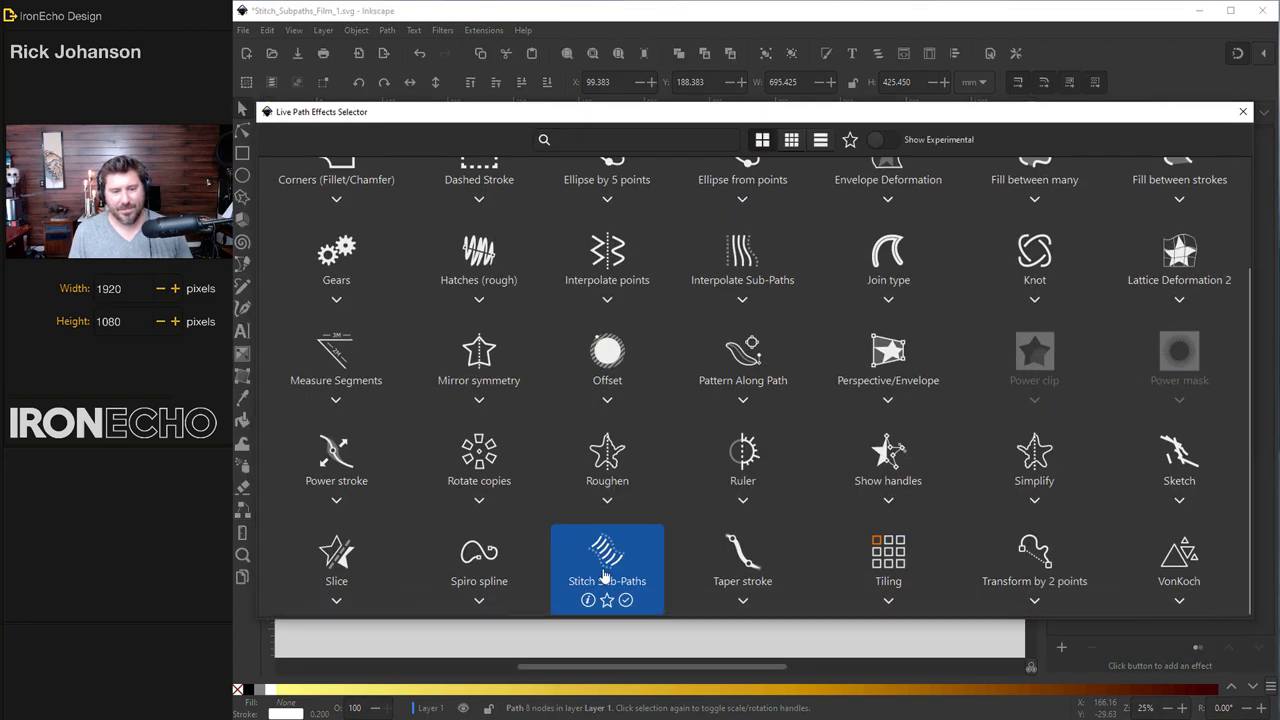
left_click(611, 568)
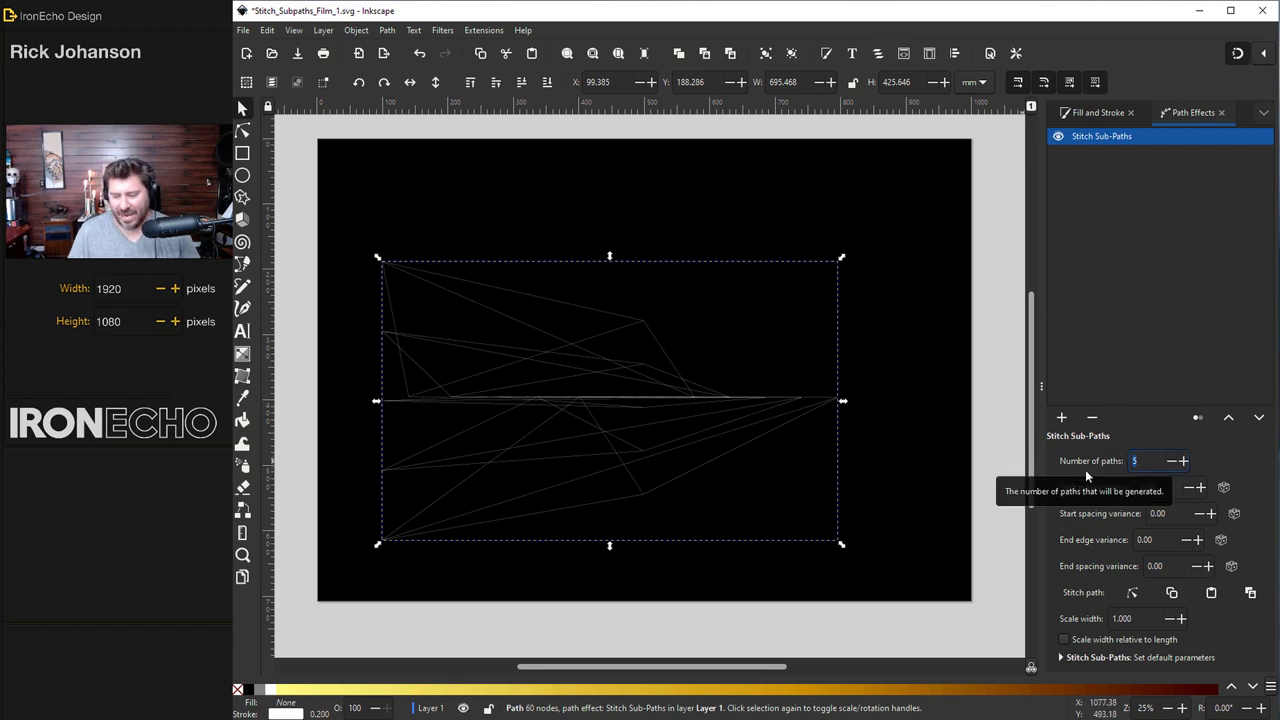
type("70")
key("Return")
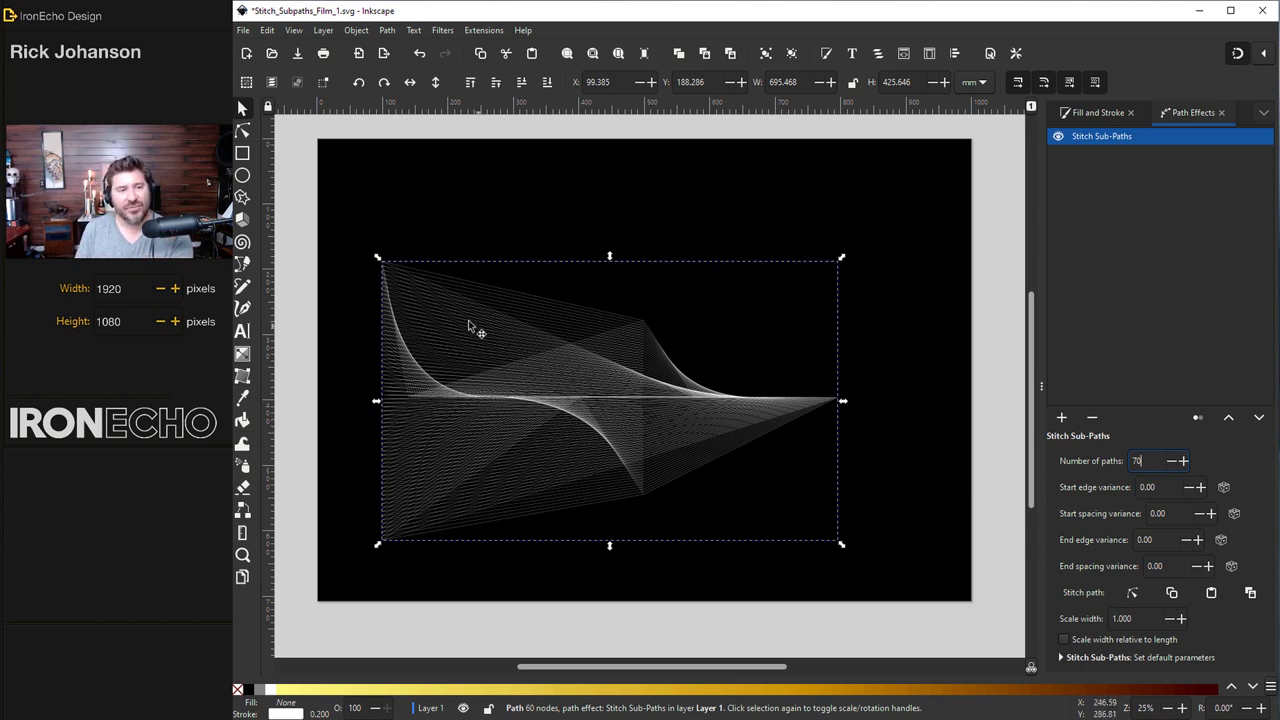
Drag the top-left, bottom-left and left nodes to the right to start swirling the stitches.
left_click(244, 133)
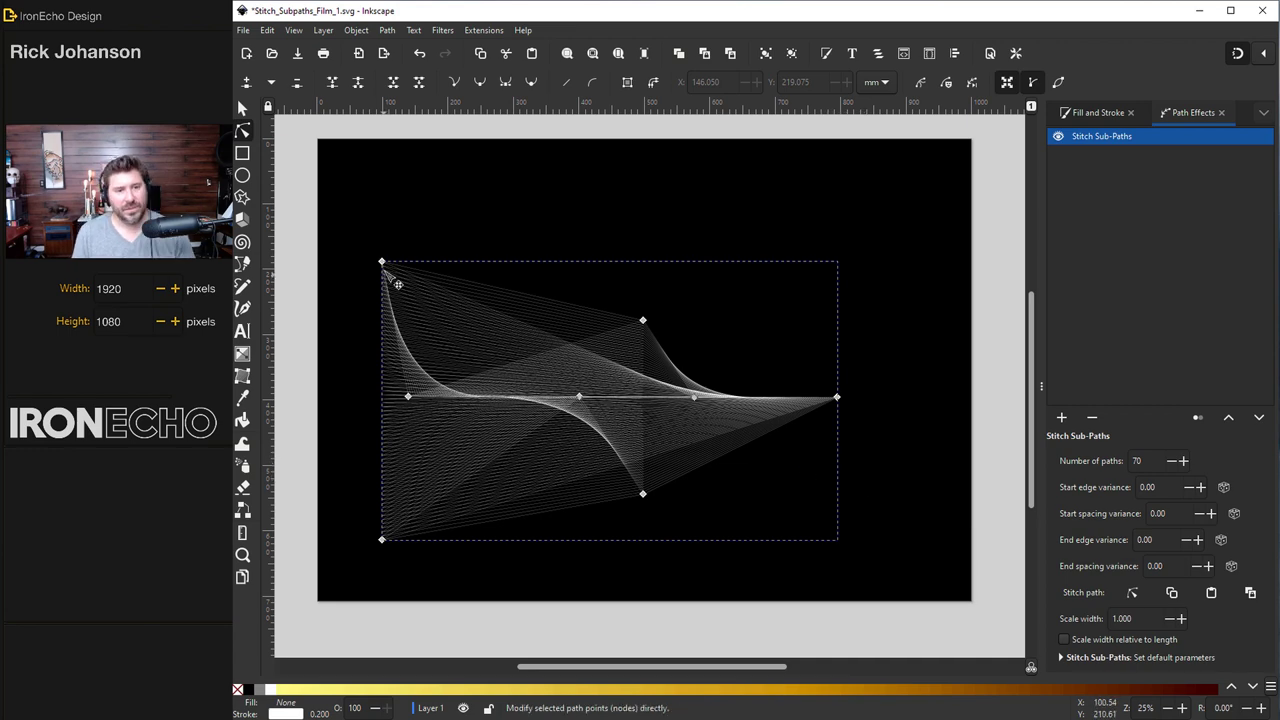
left_click_drag(382, 262, 822, 547)
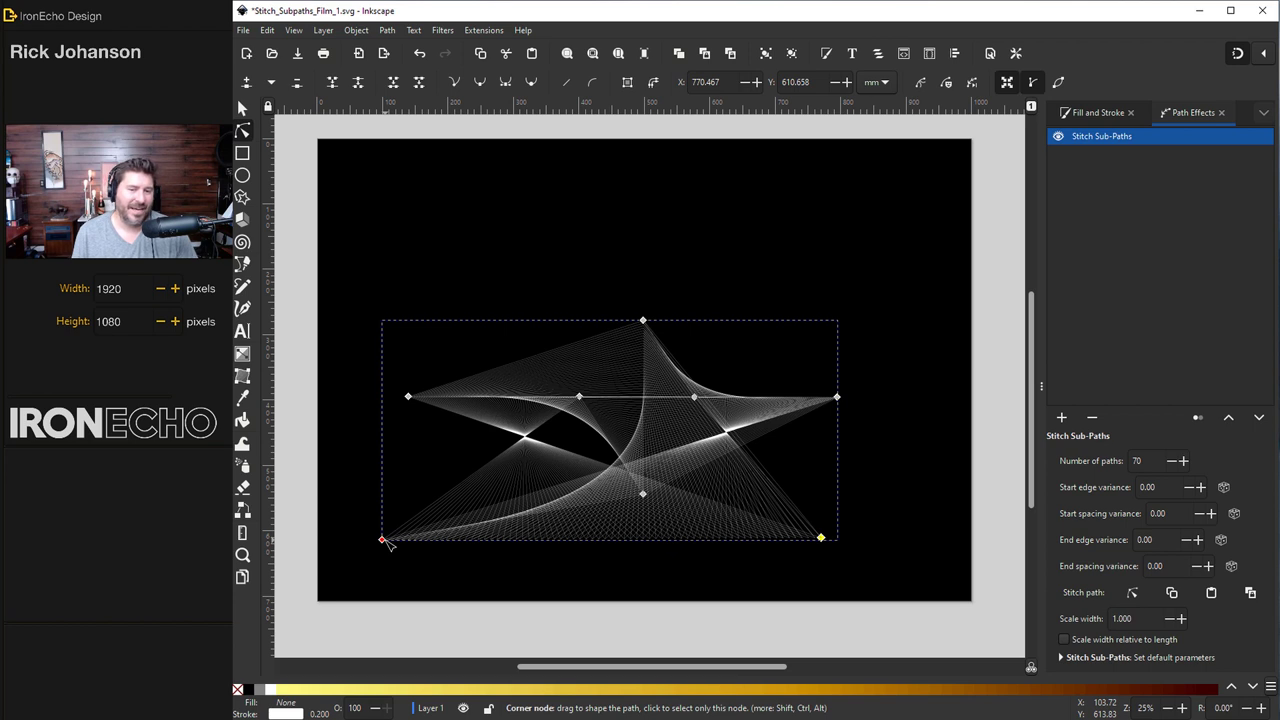
left_click_drag(382, 540, 808, 341)
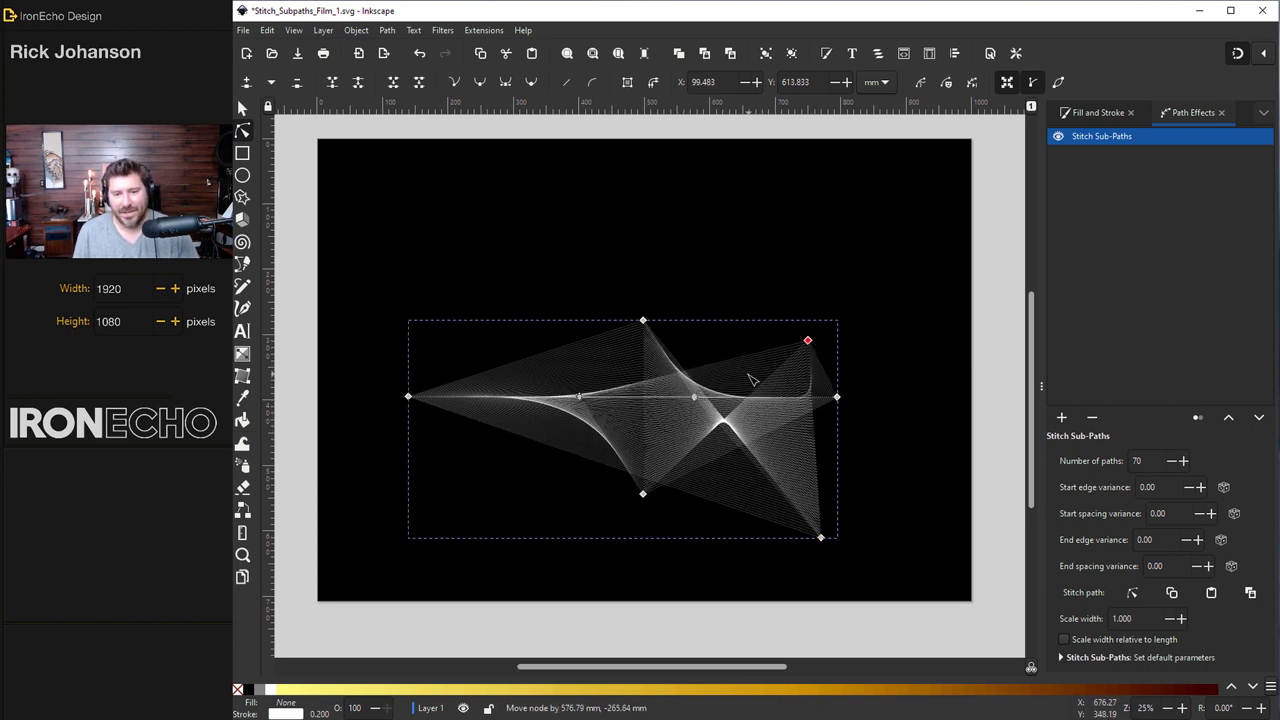
left_click_drag(753, 380, 828, 322)
left_click_drag(408, 397, 853, 437)
left_click_drag(579, 397, 595, 365)
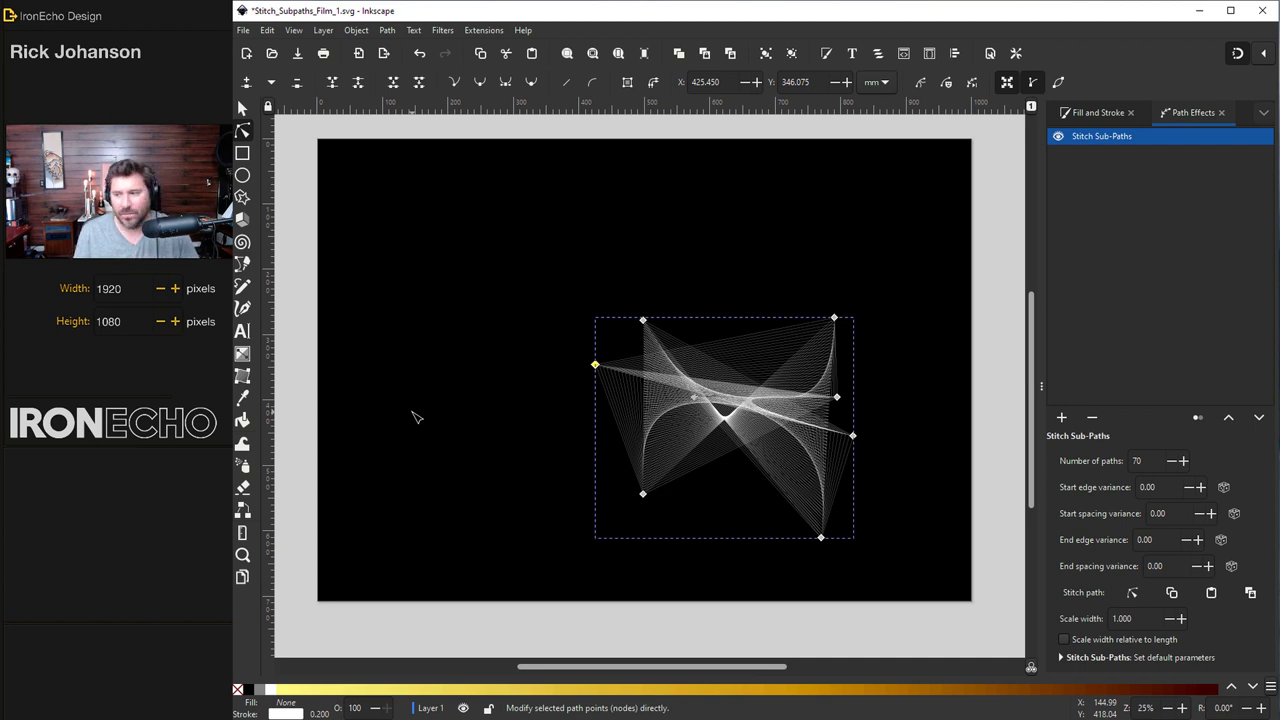
Pull the bottom, middle and right nodes toward the lower left, leaving an empty oval.
left_click_drag(643, 493, 379, 455)
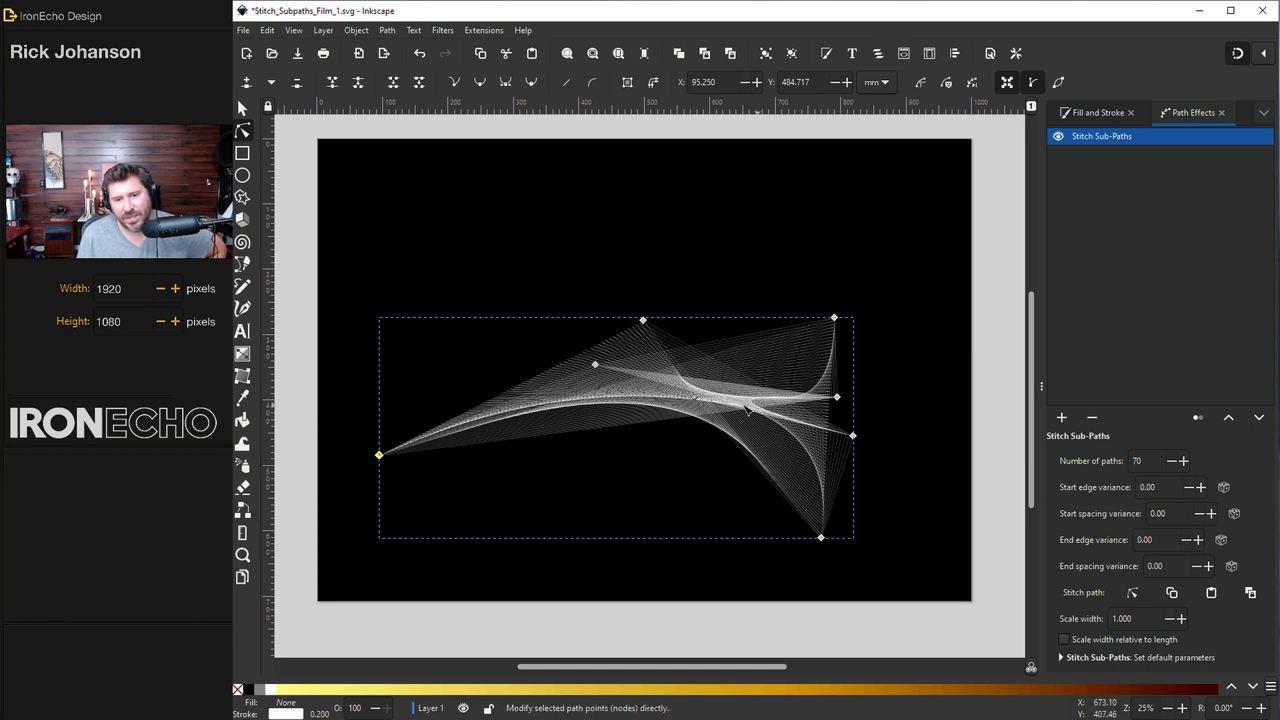
left_click_drag(836, 397, 853, 392)
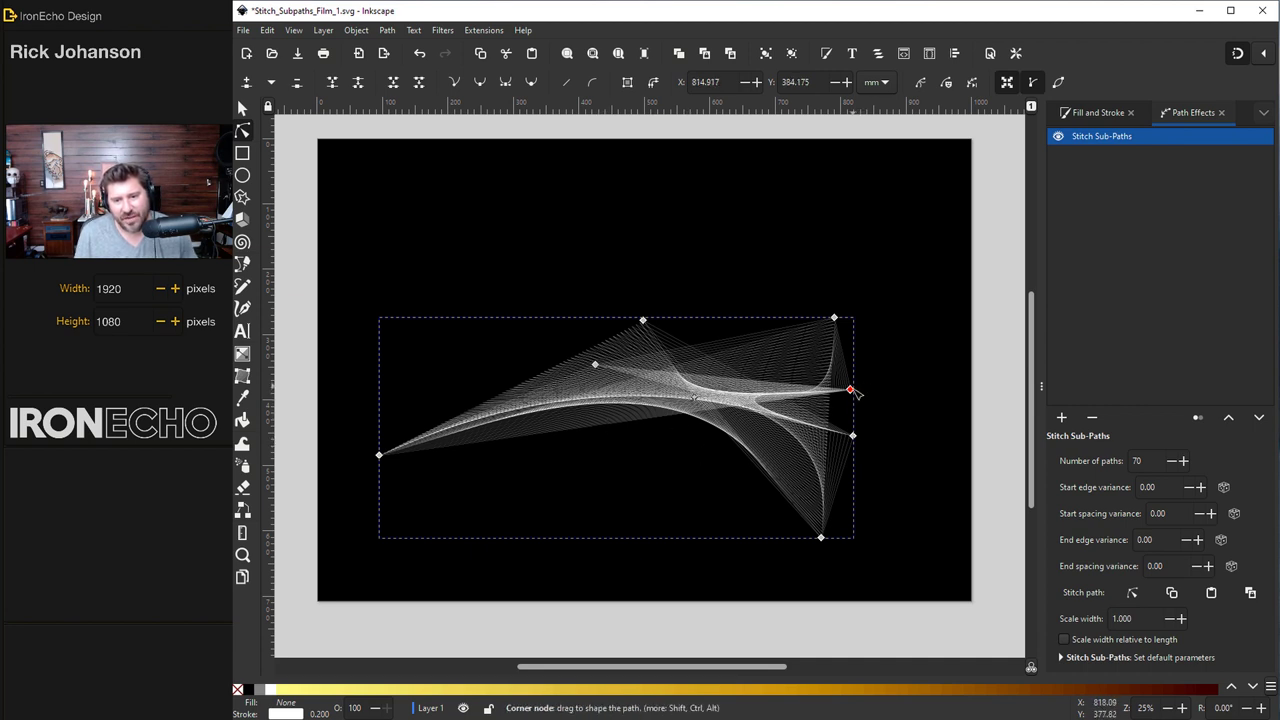
mouse_move(851, 392)
left_mouse_down()
mouse_move(706, 442)
mouse_move(430, 480)
mouse_move(854, 390)
left_mouse_up()
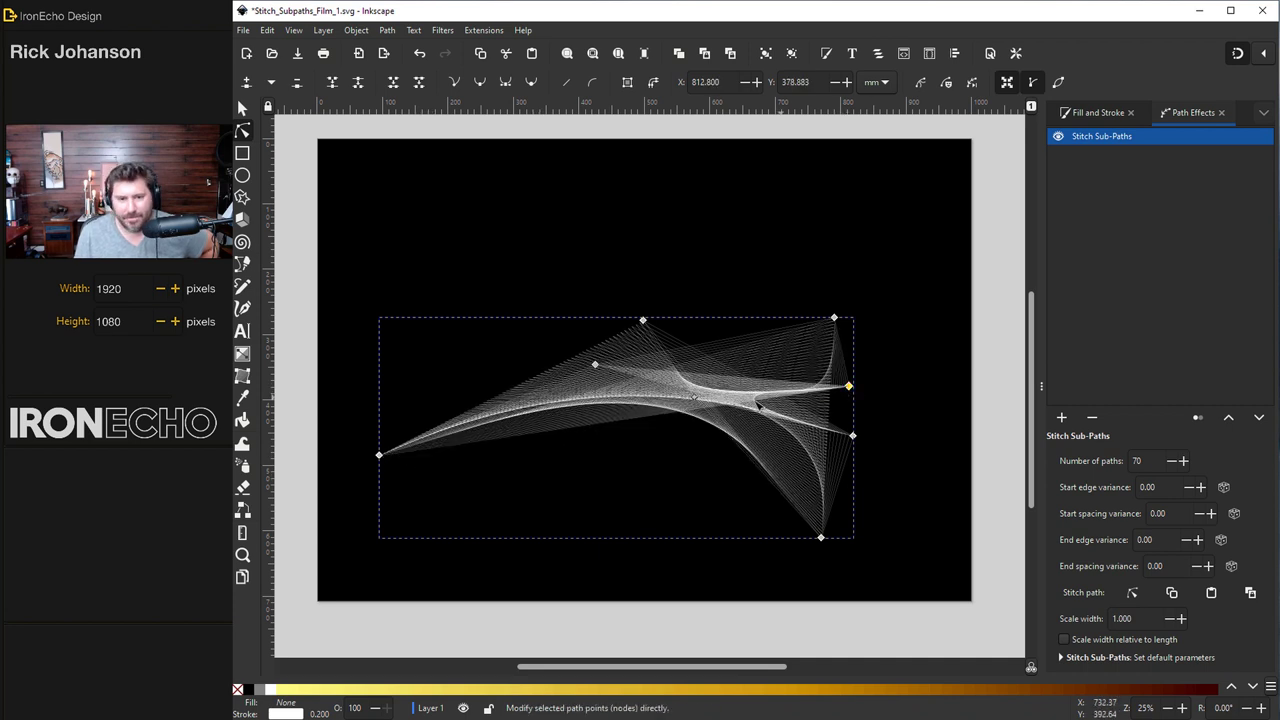
left_click_drag(697, 399, 406, 530)
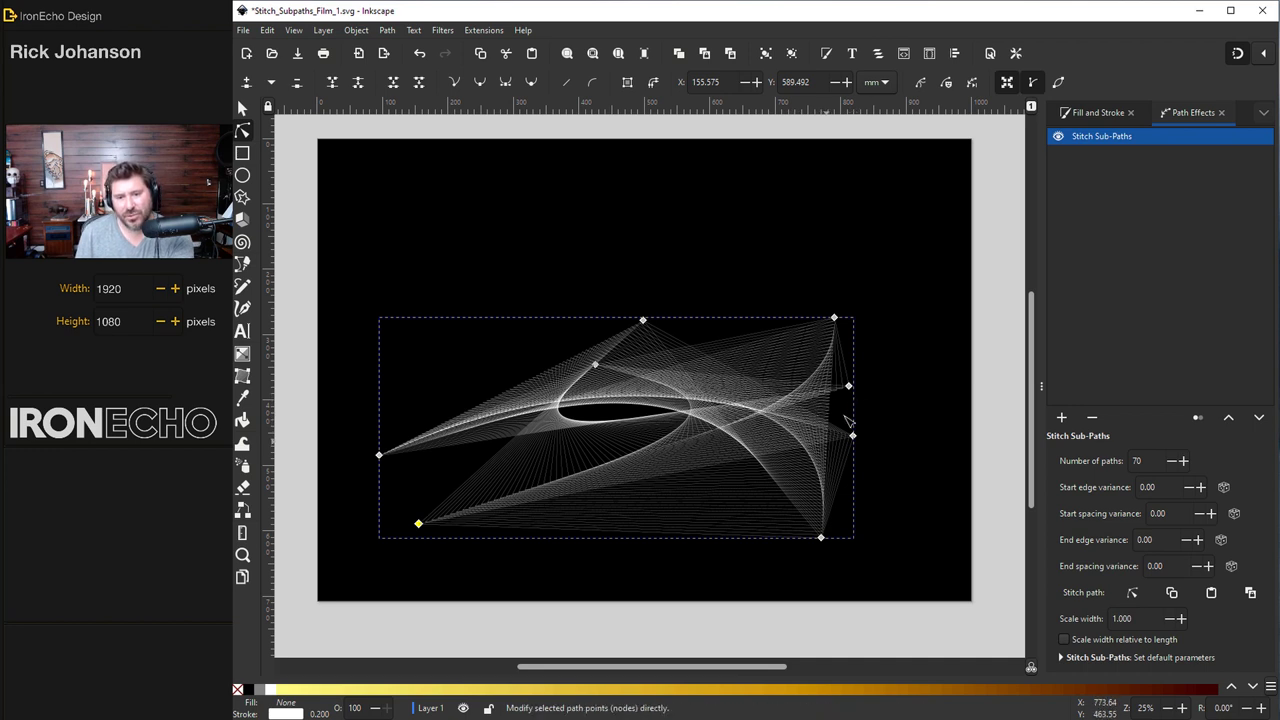
left_click_drag(849, 389, 721, 443)
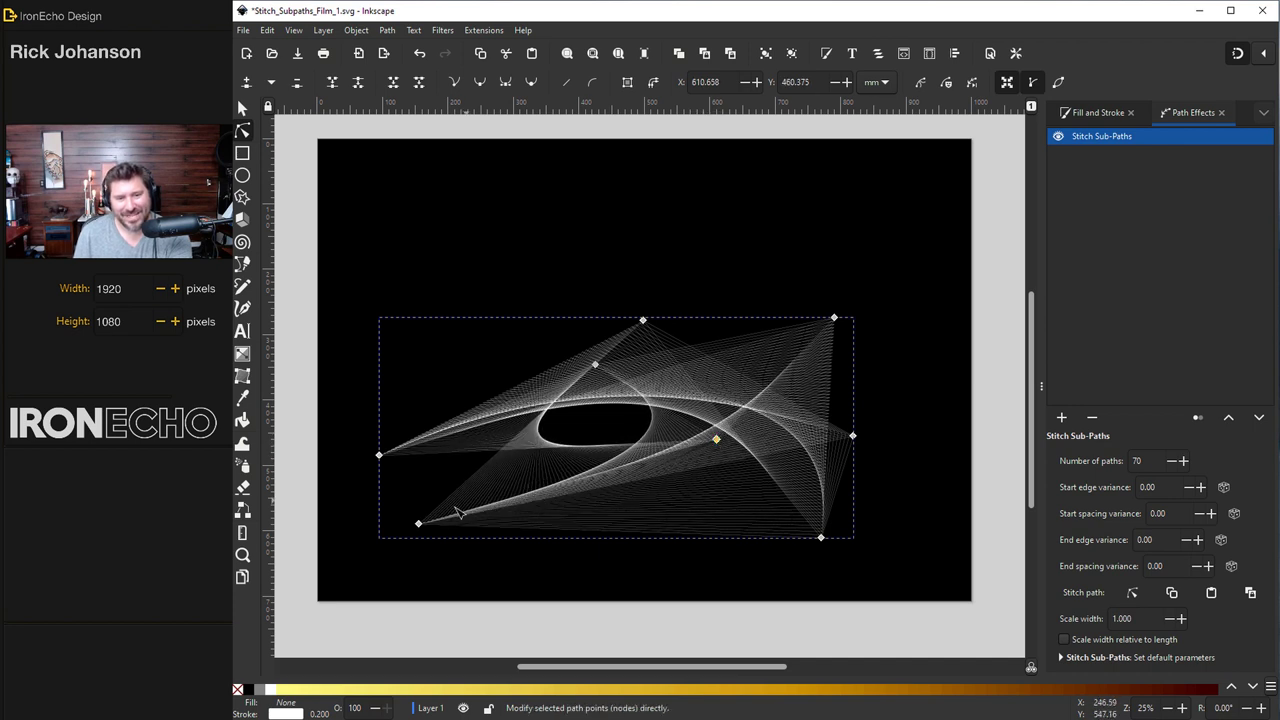
mouse_move(419, 524)
left_mouse_down()
mouse_move(408, 520)
mouse_move(418, 514)
left_mouse_up()
mouse_move(595, 366)
left_mouse_down()
mouse_move(606, 381)
mouse_move(606, 370)
left_mouse_up()
left_click_drag(419, 515, 395, 512)
left_click_drag(379, 455, 309, 448)
Shift the web, tweak two nodes to widen the oval, and drag a copy to the page top.
key("s")
mouse_move(530, 401)
left_mouse_down()
mouse_move(648, 345)
mouse_move(520, 382)
left_mouse_up()
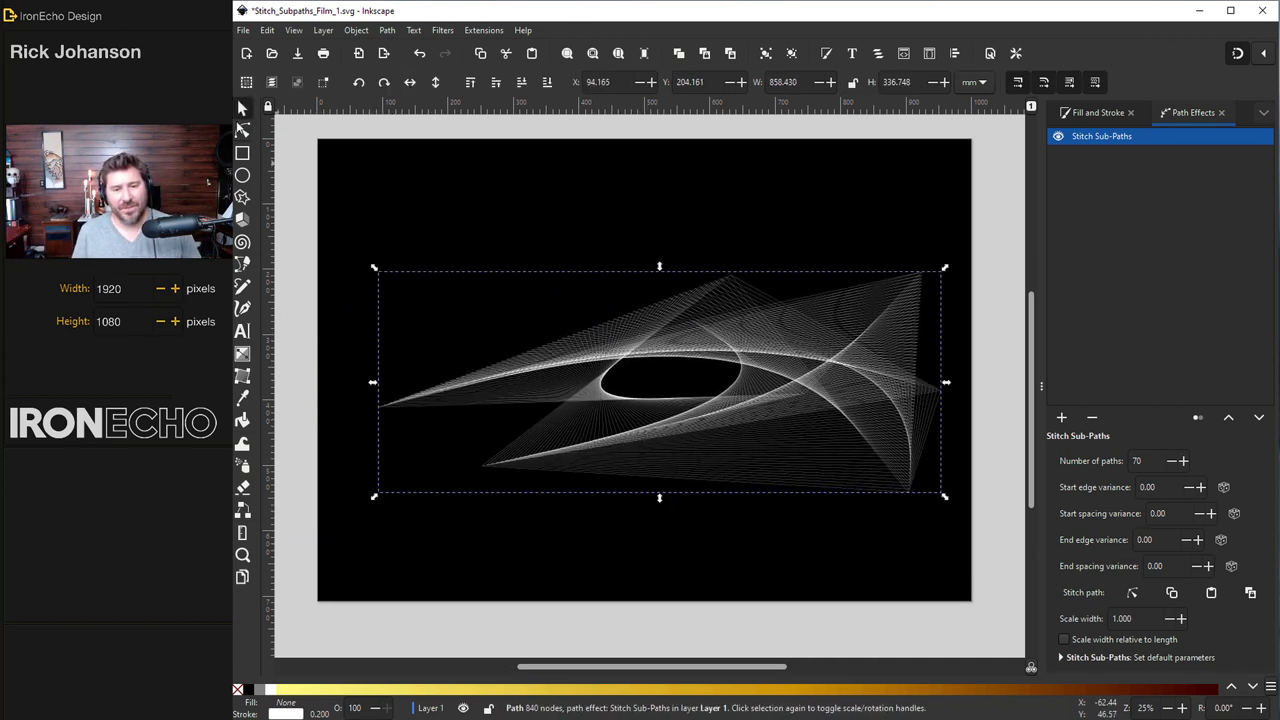
key("n")
left_click_drag(470, 472, 491, 455)
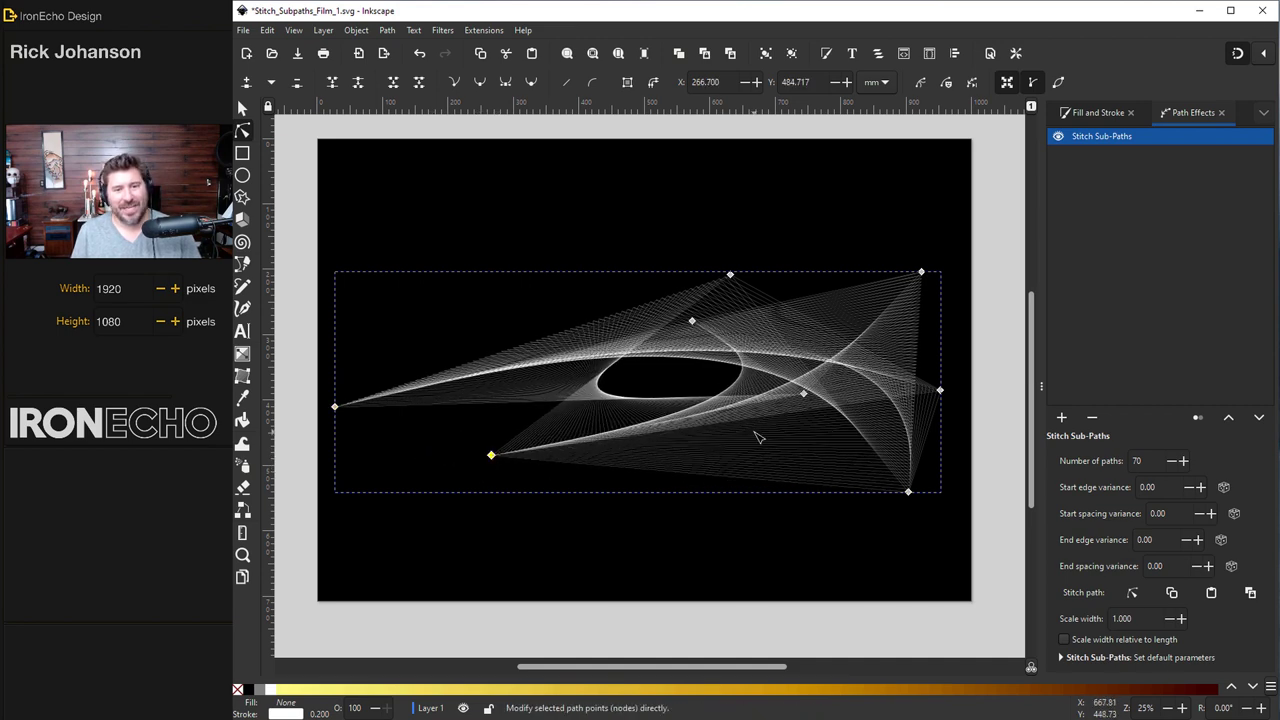
left_click_drag(803, 394, 878, 480)
key("s")
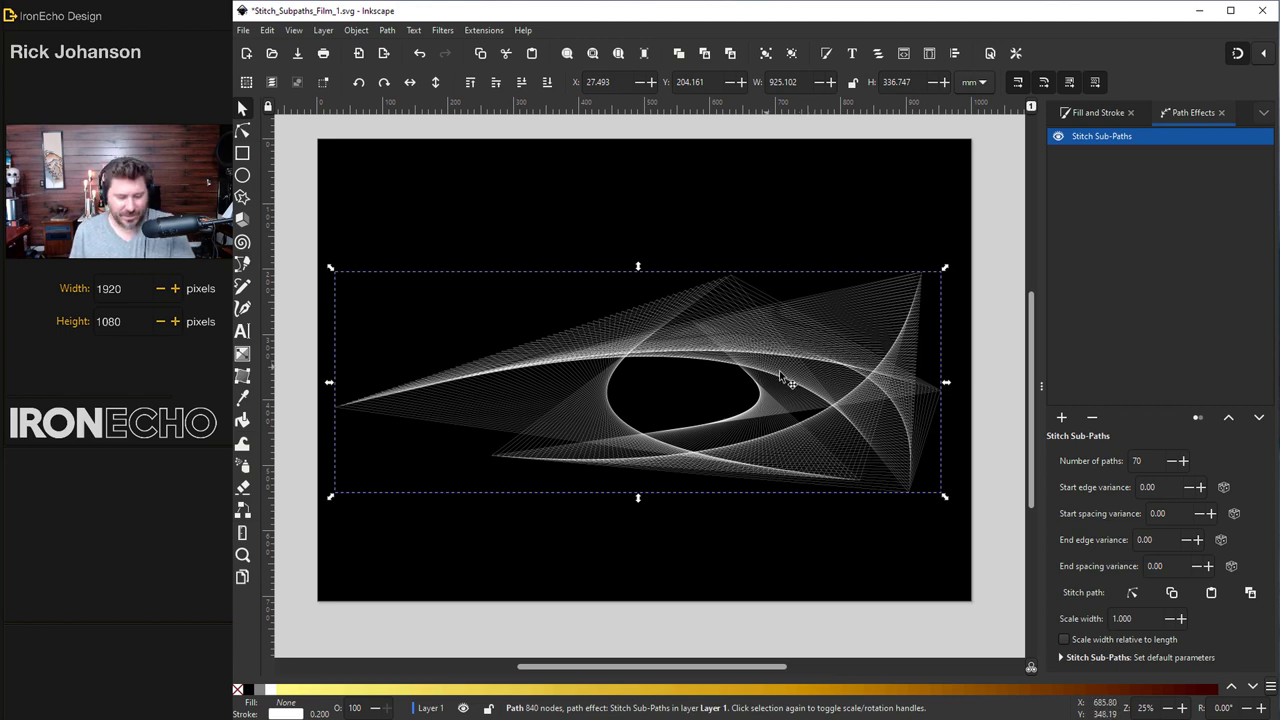
left_click_drag(787, 352, 784, 122)
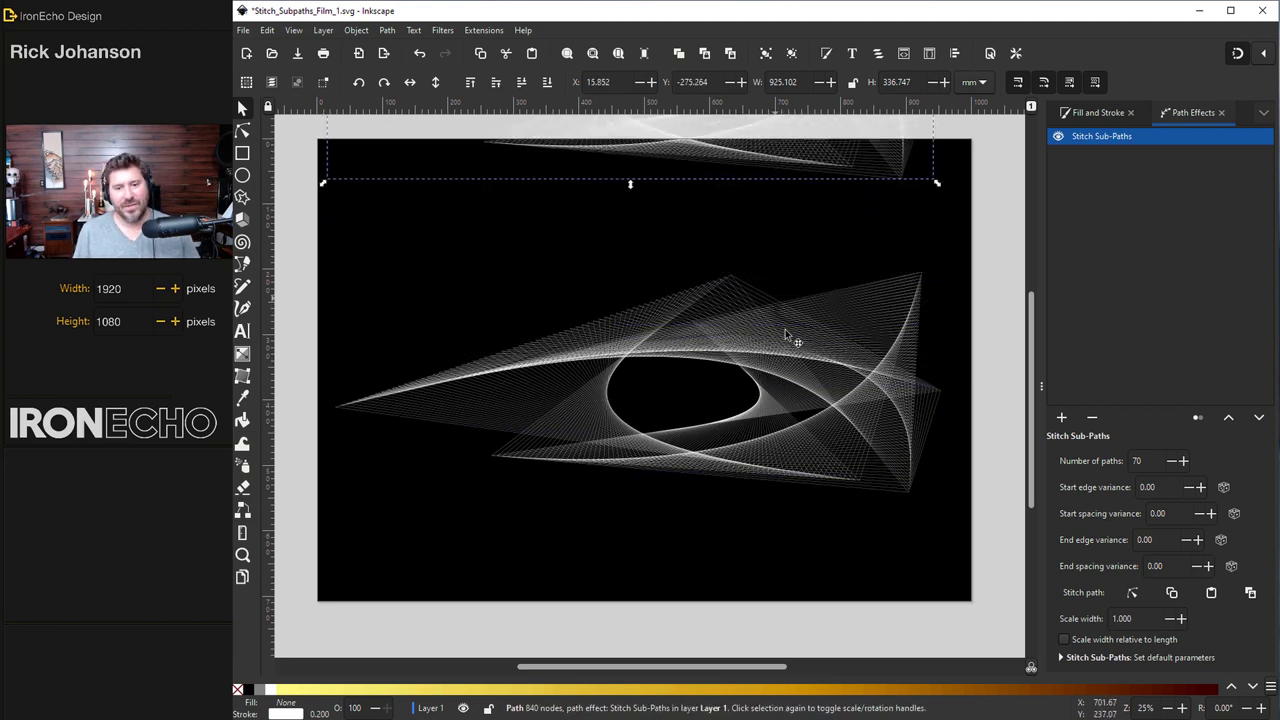
Drag a stitch guide-path node rightward, then nudge the web up to X 24.419, Y 189.601 mm.
left_click(776, 402)
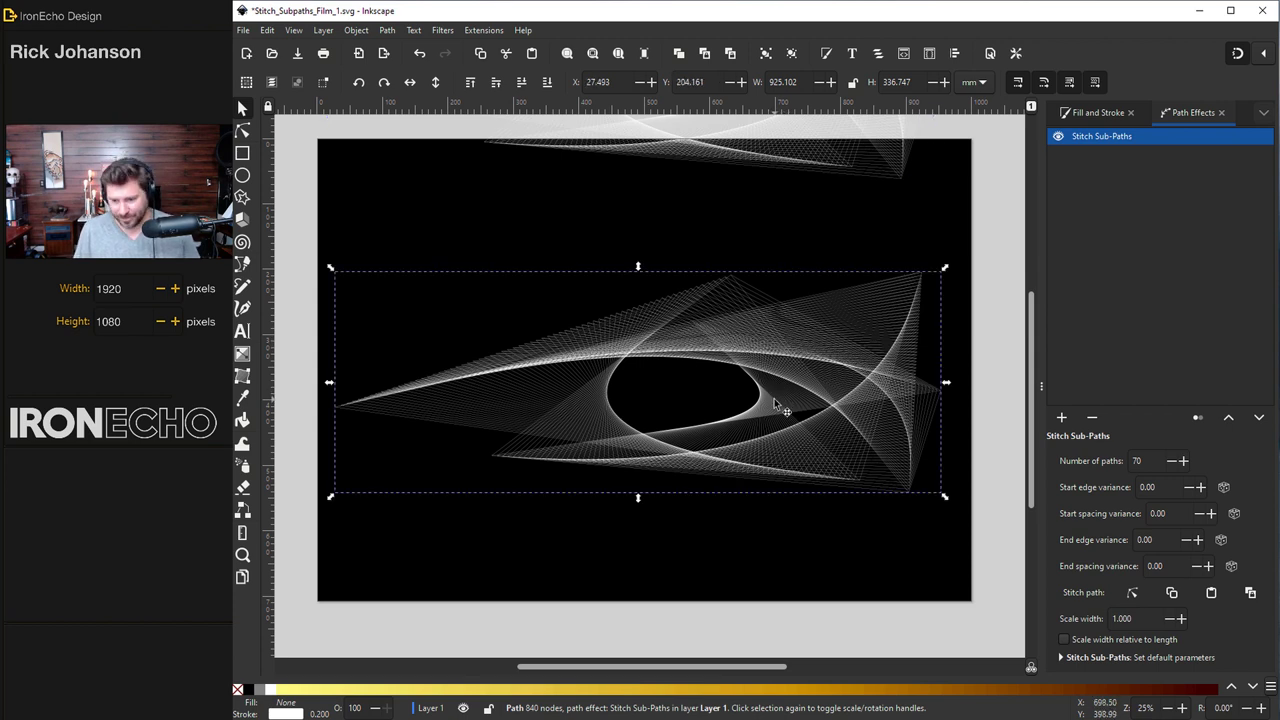
left_click(1132, 594)
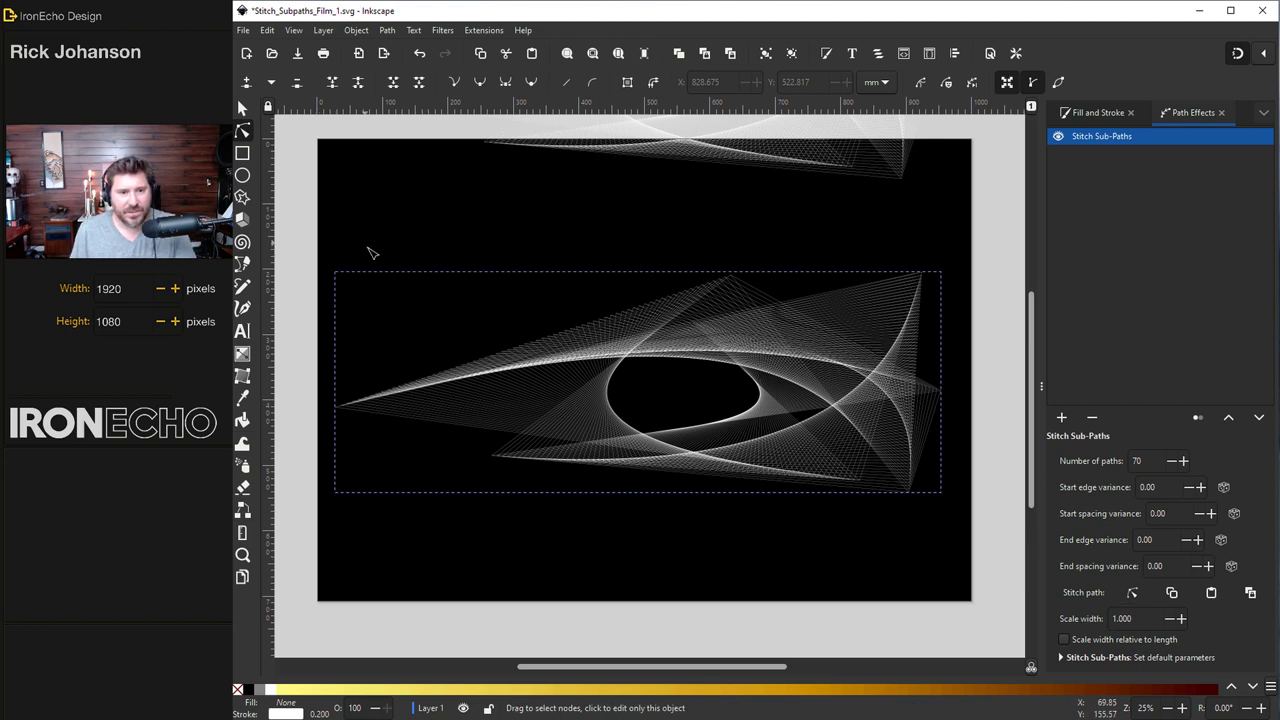
scroll(376, 255, "up", 4)
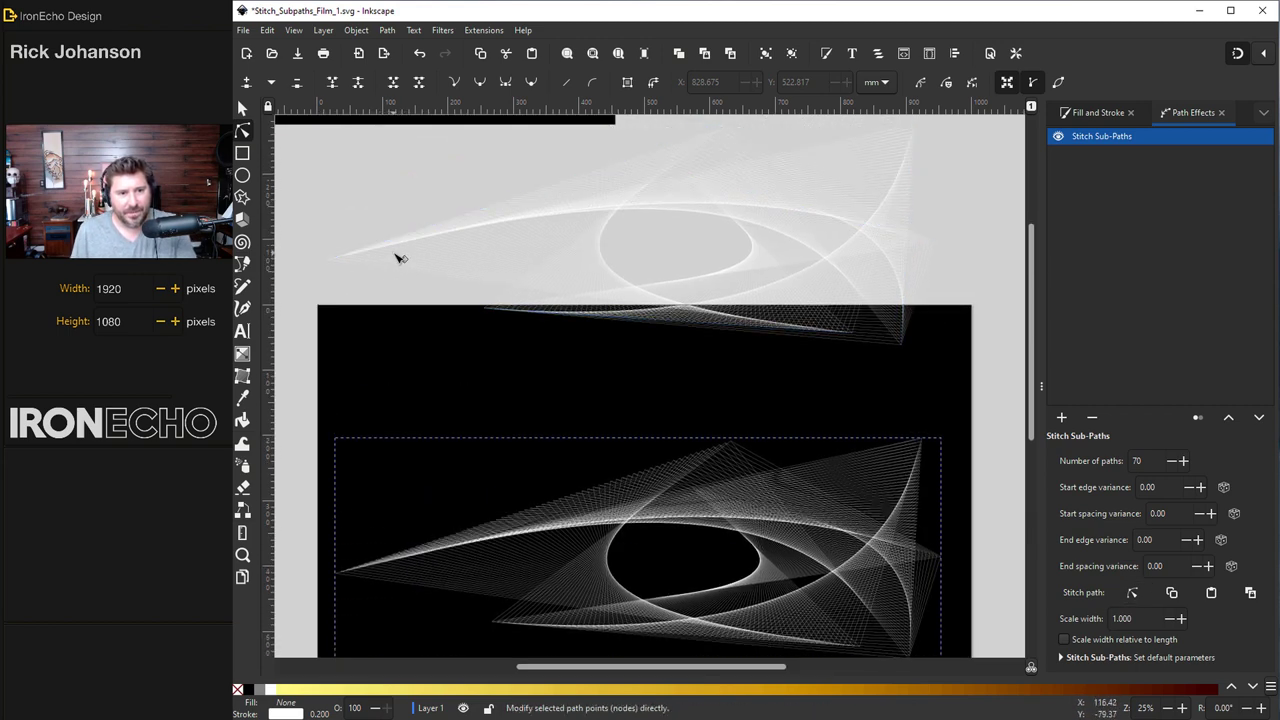
left_click(404, 261)
scroll(407, 403, "down", 3)
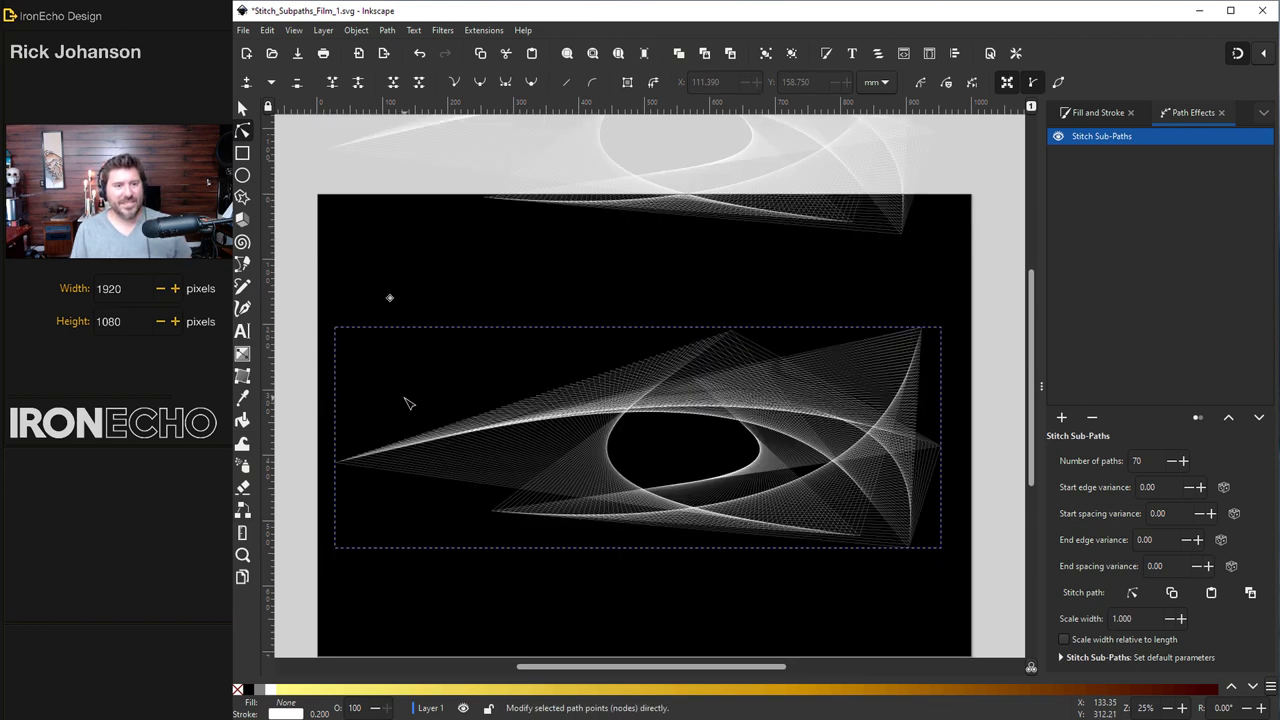
left_click_drag(390, 298, 443, 284)
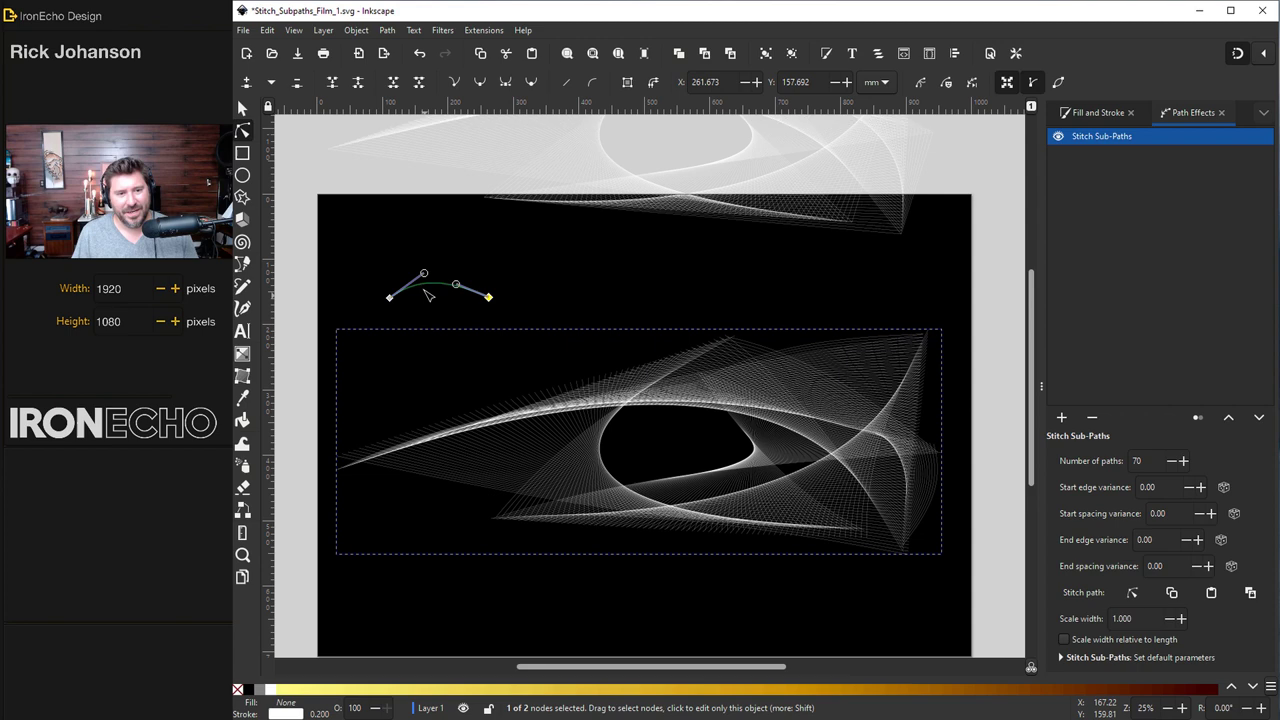
key("s")
left_click_drag(694, 400, 688, 382)
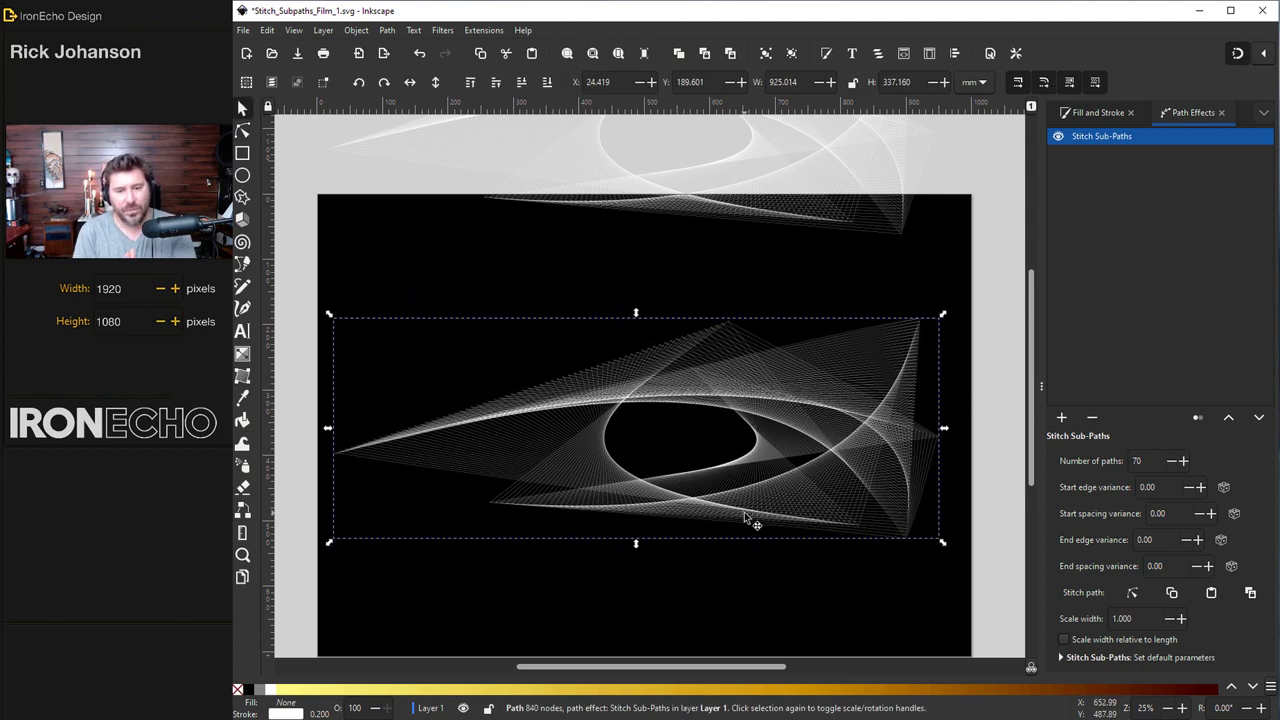
key("ctrl")
Apply Cross Blur to the stitched pattern with horizontal blur 2.69 and vertical blur 10.60.
left_click(772, 445, "ctrl")
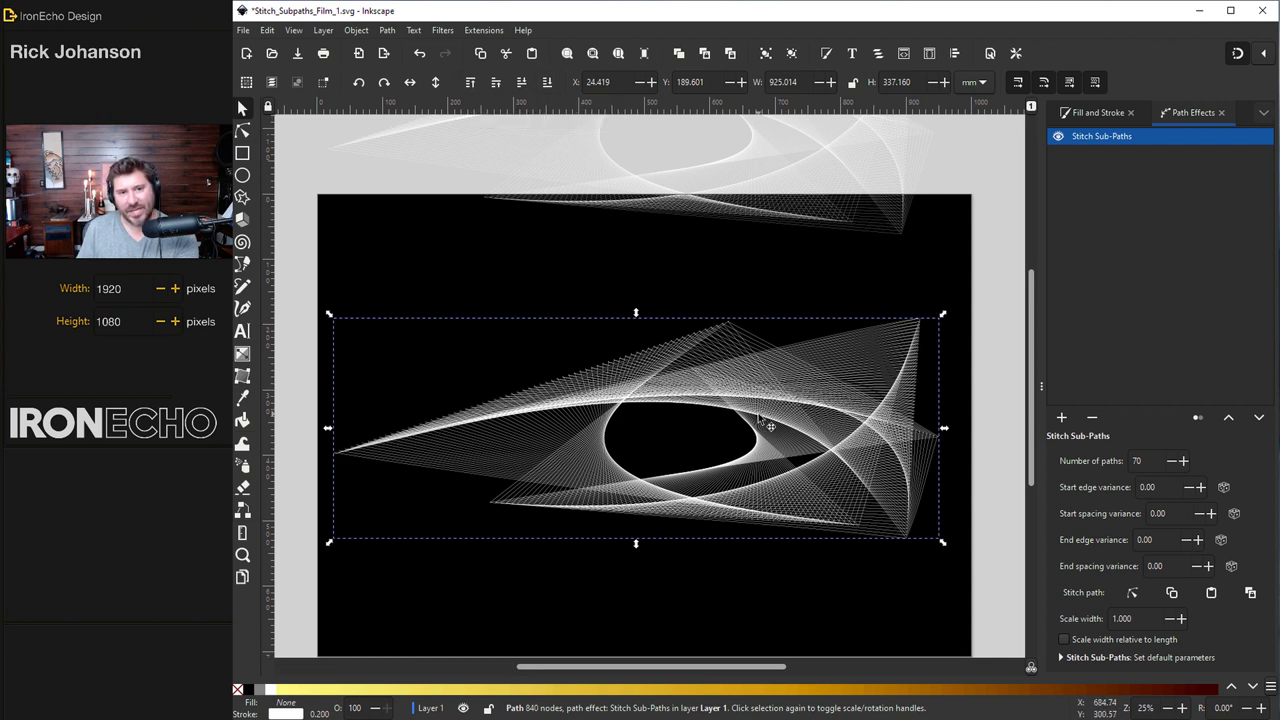
left_click(443, 32)
mouse_move(470, 68)
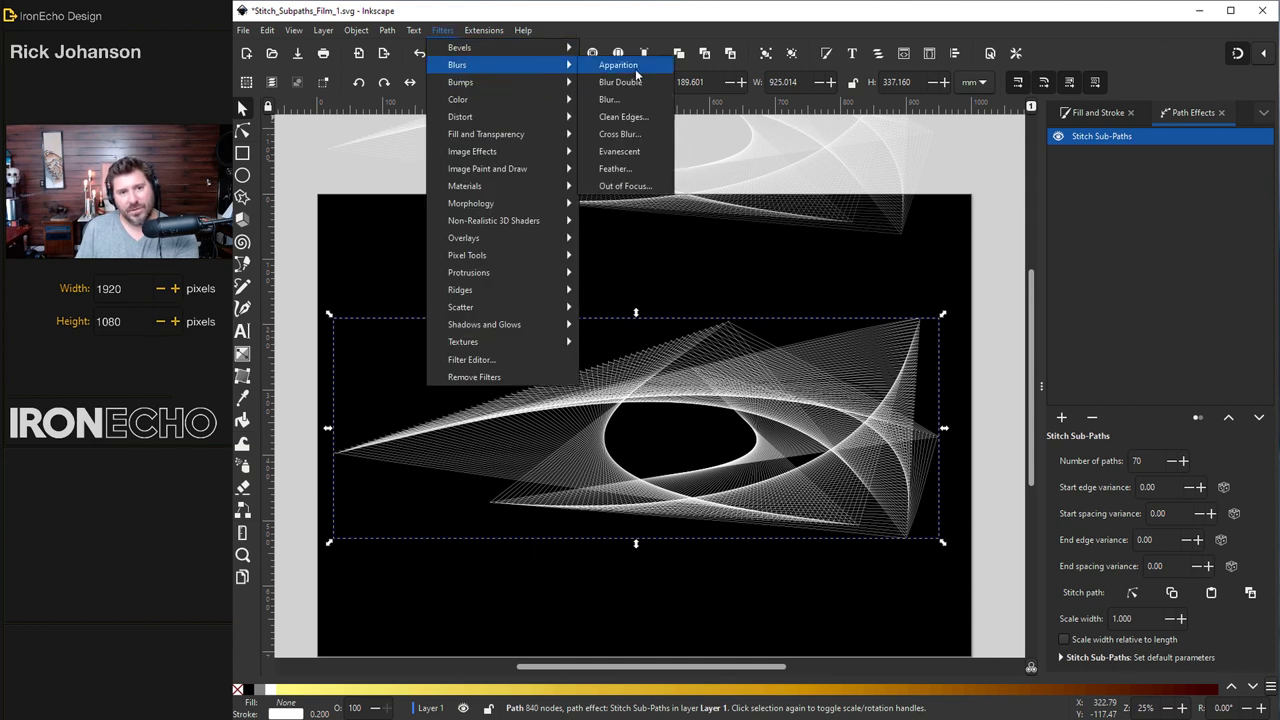
left_click(633, 135)
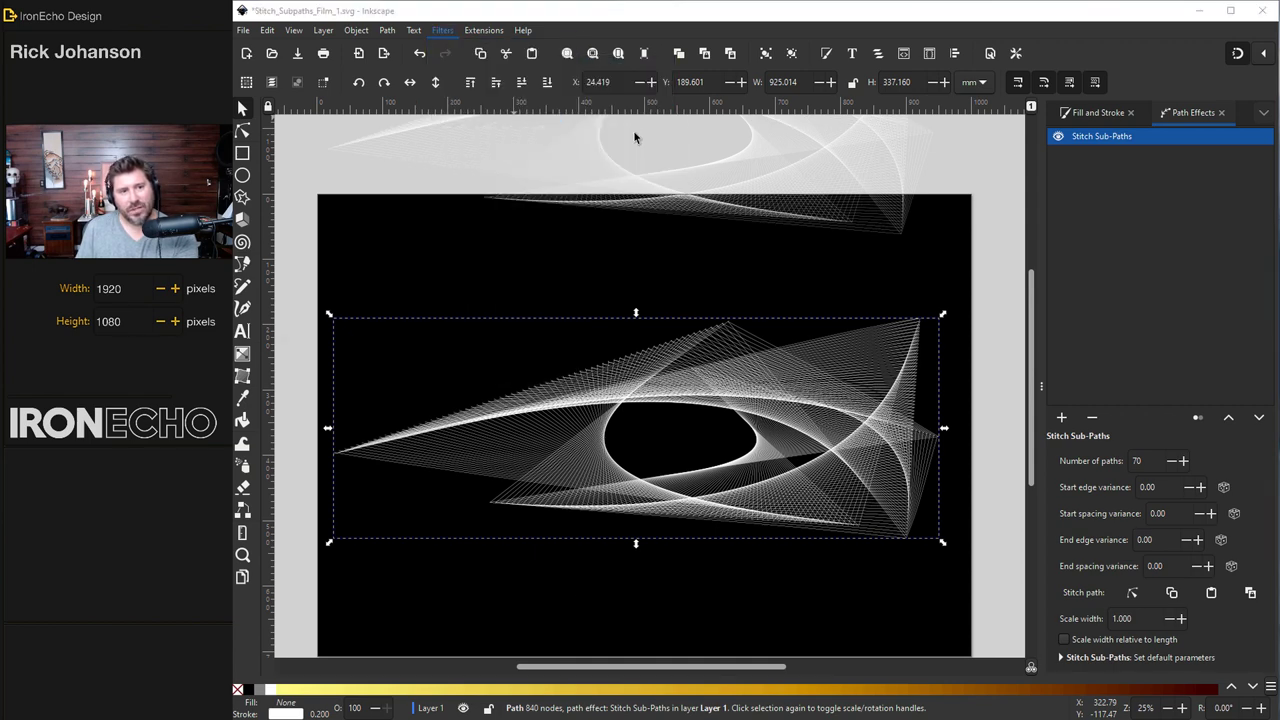
left_click_drag(854, 136, 950, 78)
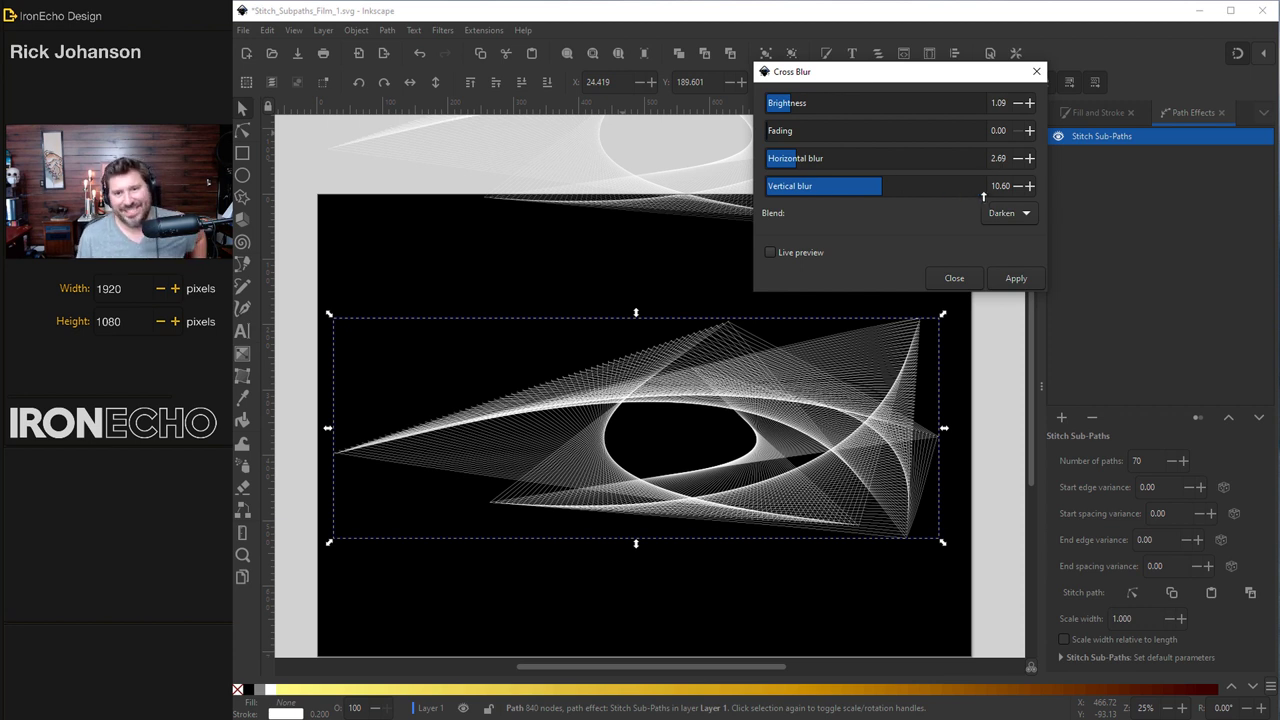
left_click(773, 252)
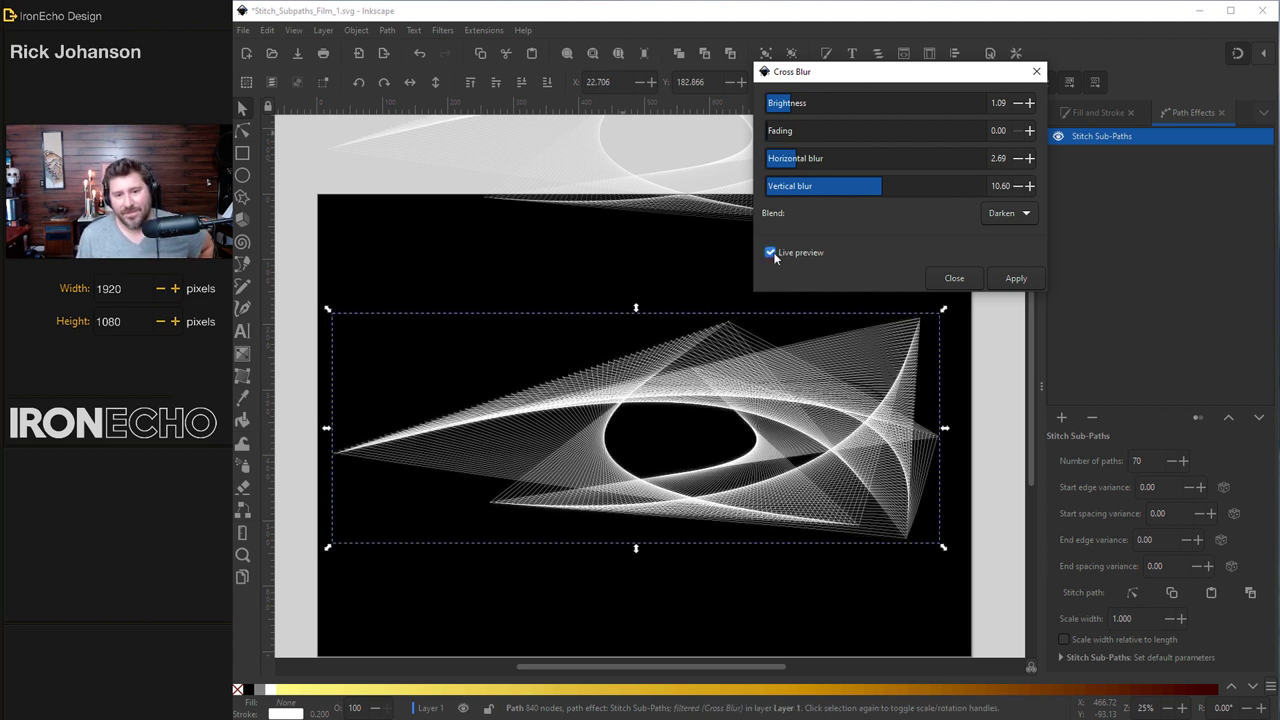
left_click(1016, 278)
left_click(954, 278)
scroll(618, 459, "up", 6, "ctrl")
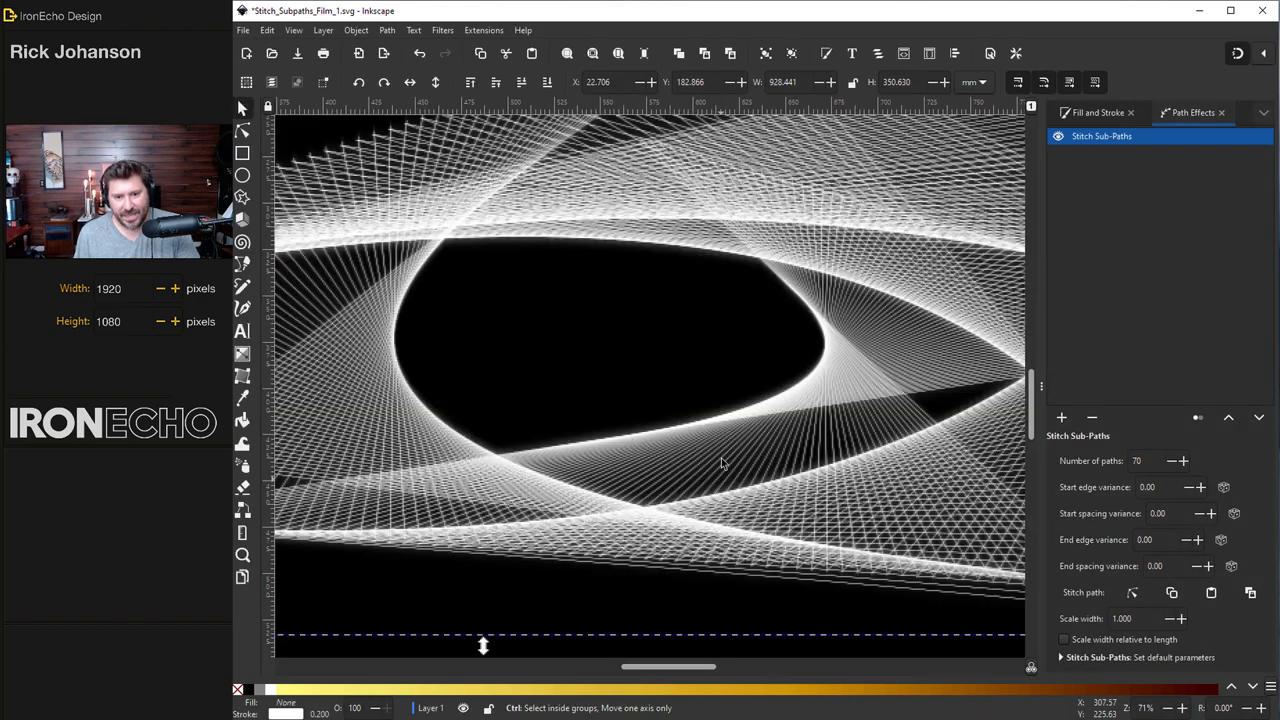
scroll(783, 383, "down", 4, "ctrl")
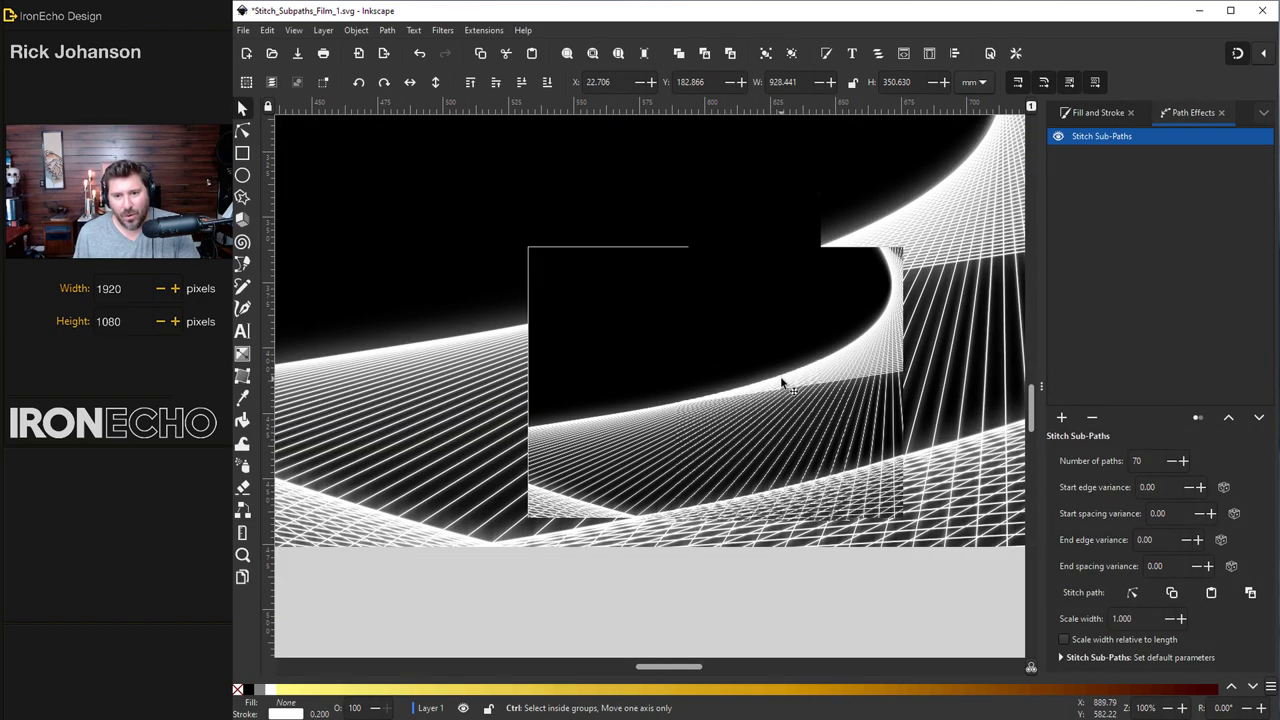
scroll(783, 383, "down", 1, "ctrl")
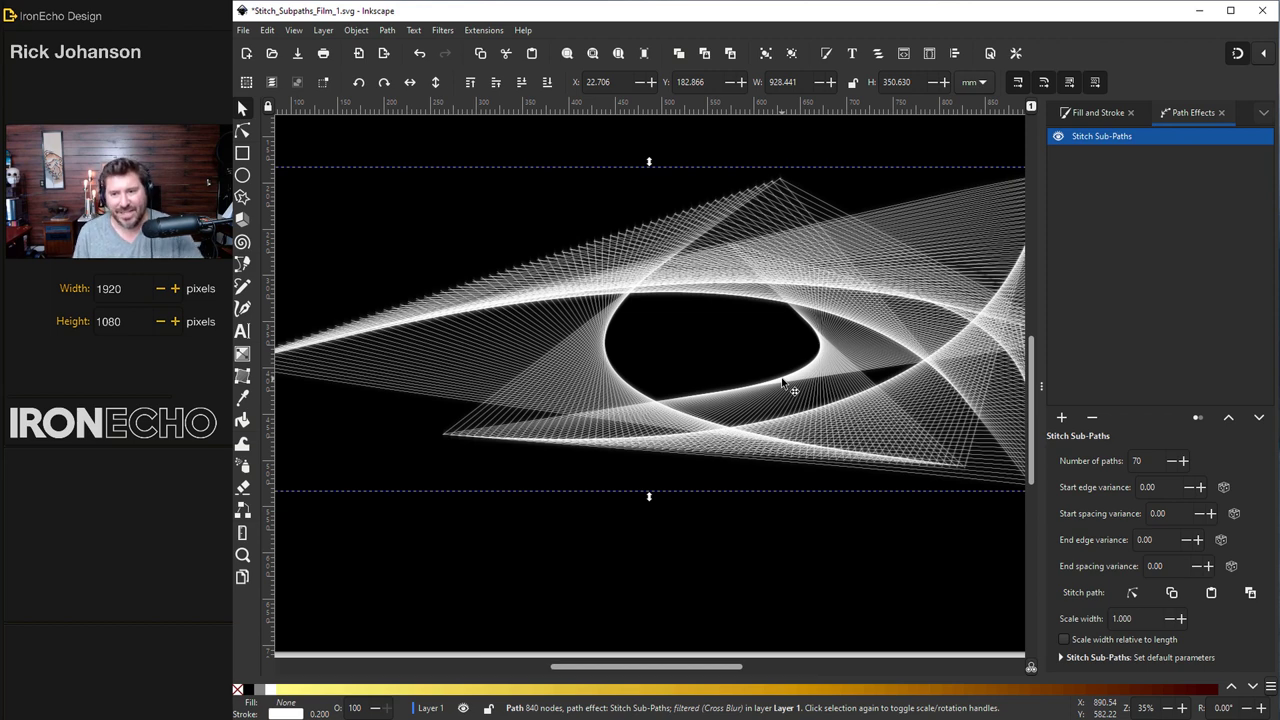
Set the stitched lines' stroke to orange ff9800ff with a 0.350 mm width.
left_click(1098, 113)
left_click(1119, 136)
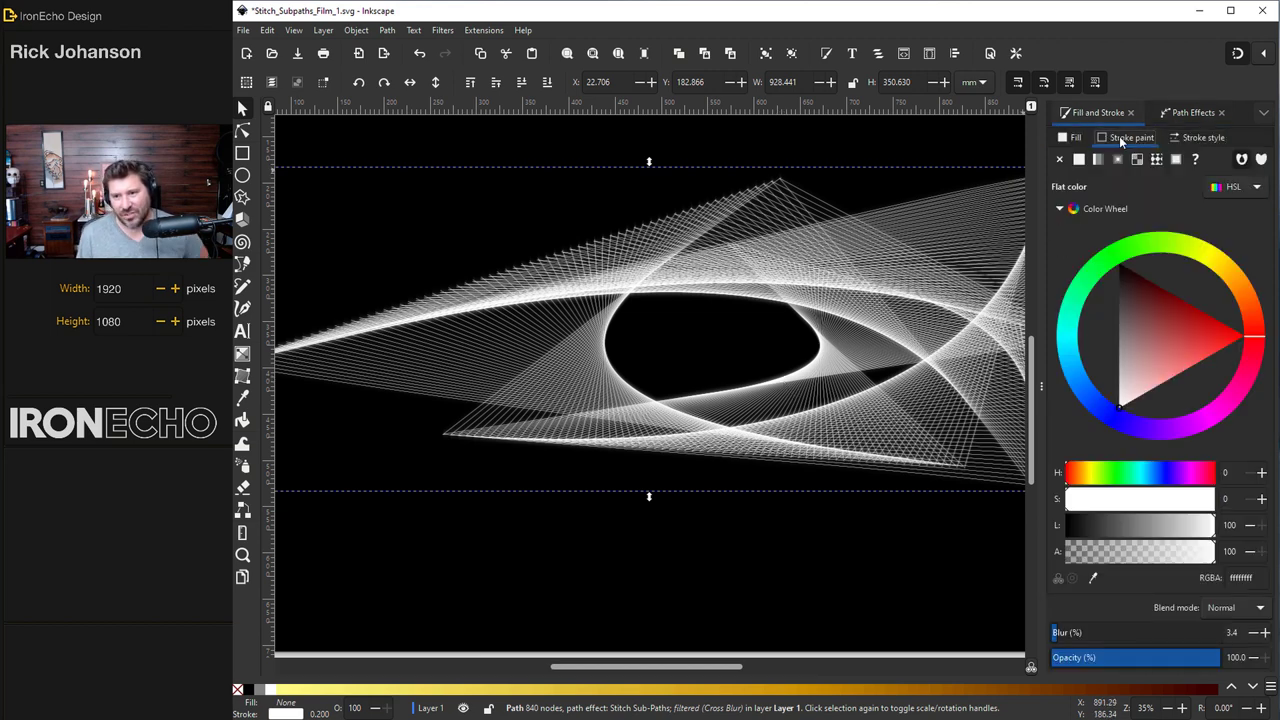
mouse_move(1250, 320)
left_mouse_down()
mouse_move(1228, 284)
mouse_move(1251, 322)
mouse_move(1243, 283)
left_mouse_up()
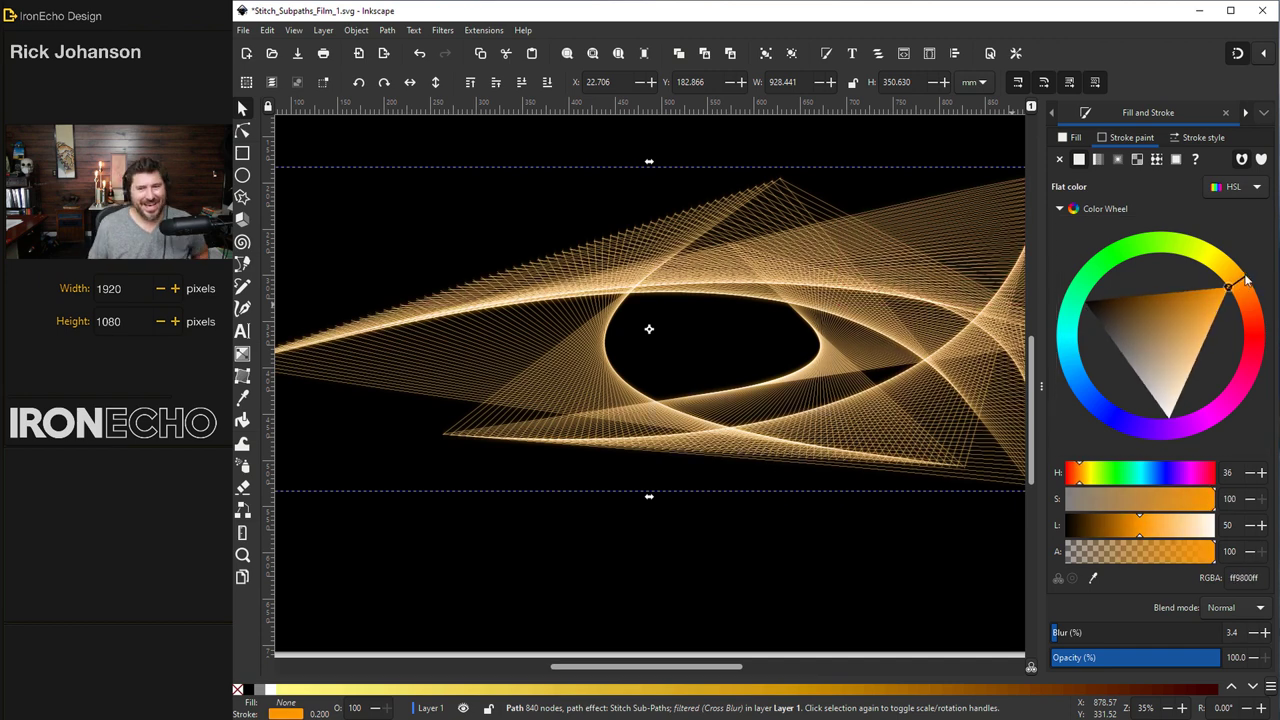
left_click(1192, 137)
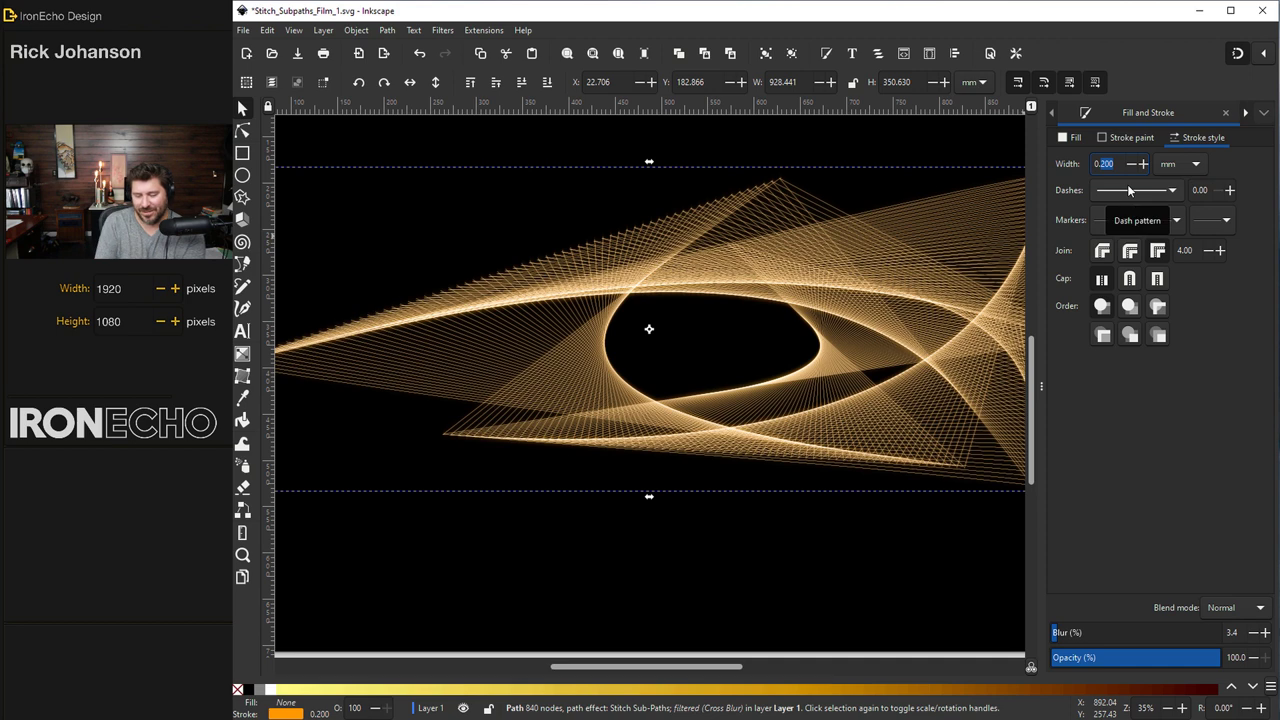
type("0.35")
key("Return")
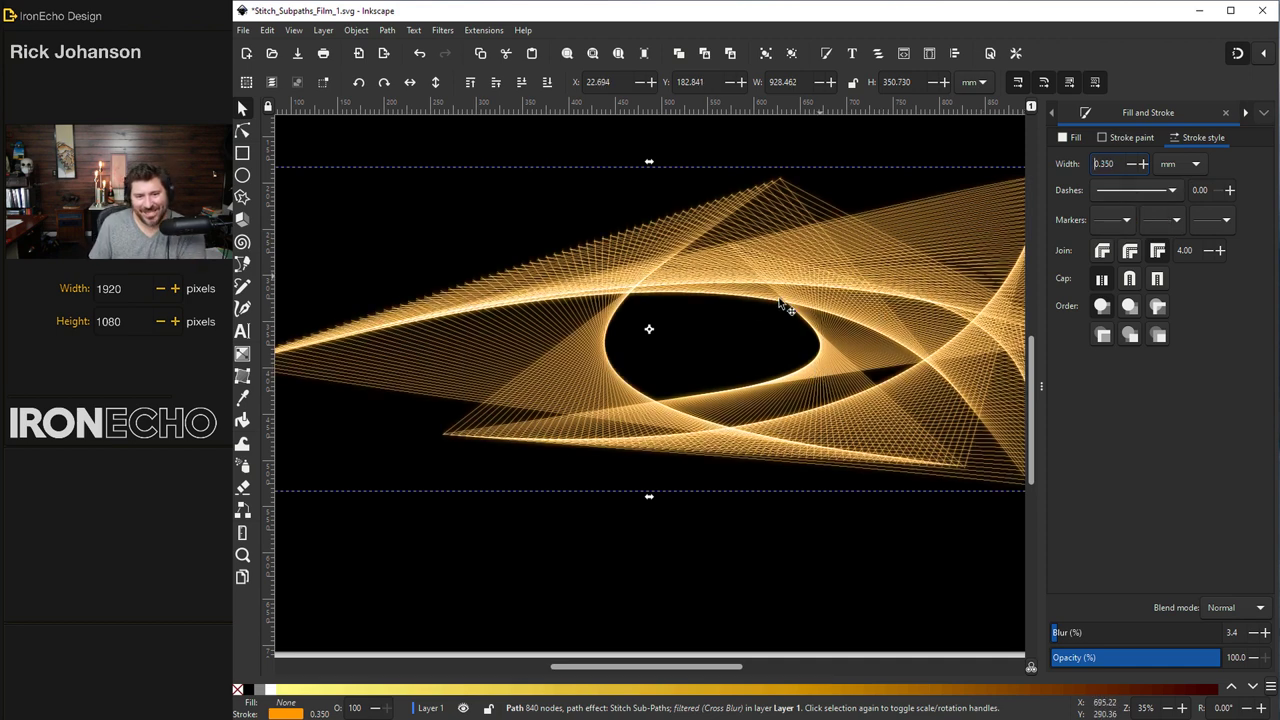
Select the white stitch copy and raise its Stitch Sub-Paths count to 150.
left_click(629, 175)
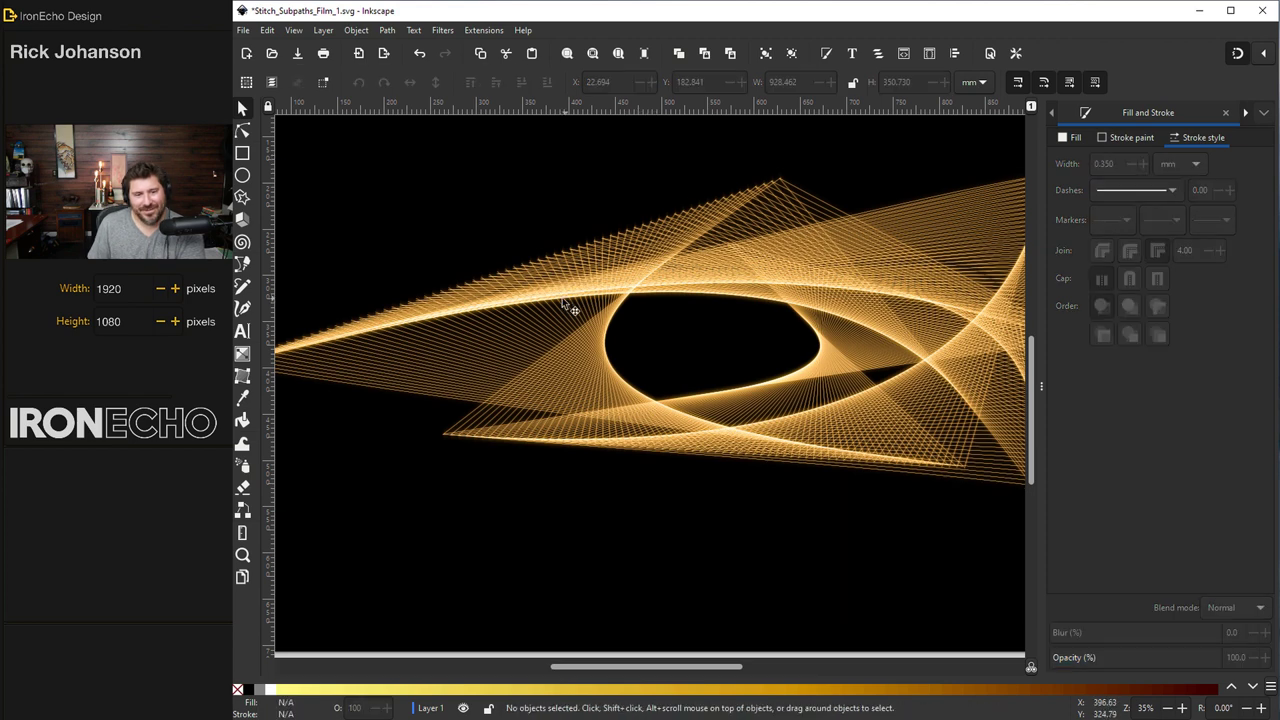
left_click(735, 432)
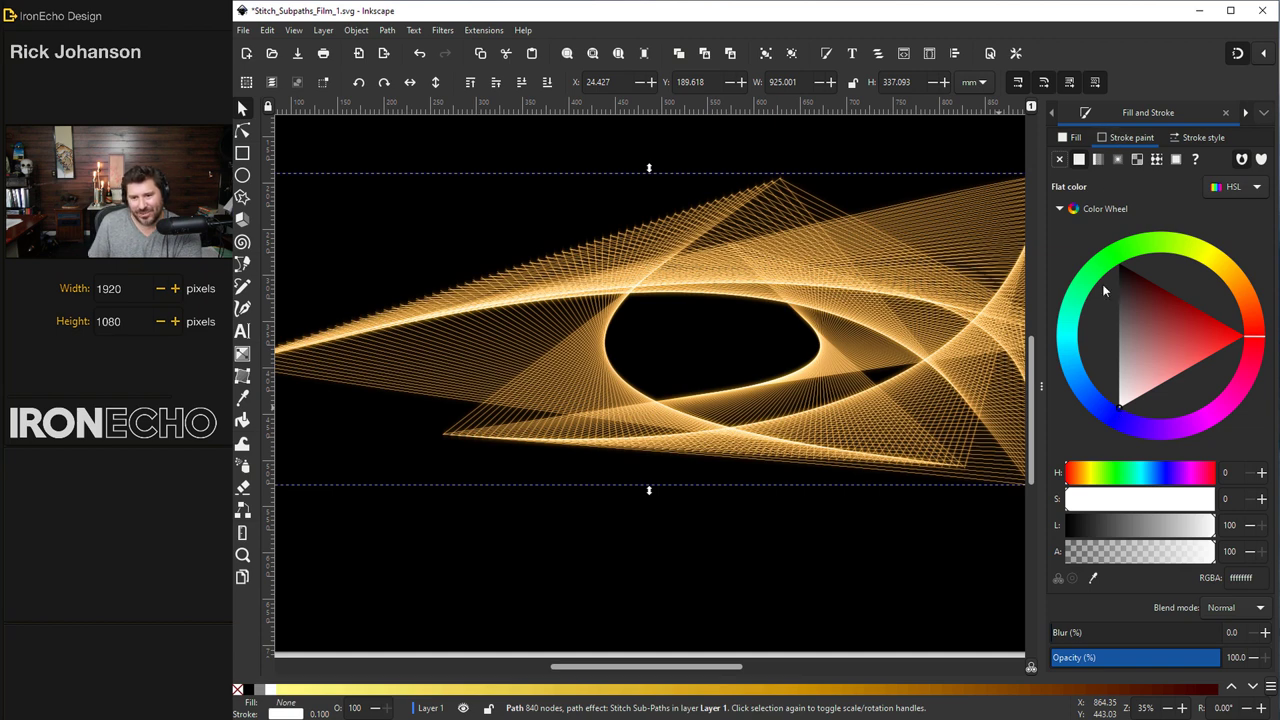
key("ctrl+shift+7")
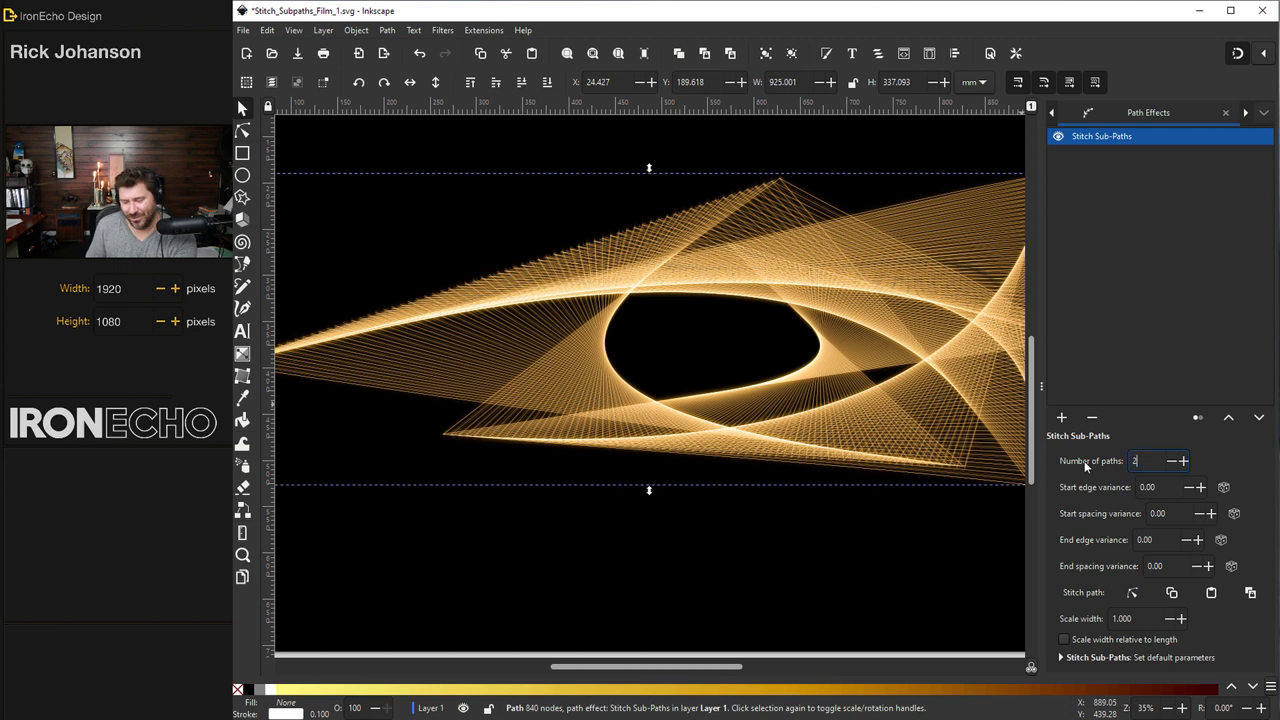
key("ctrl+a")
type("1")
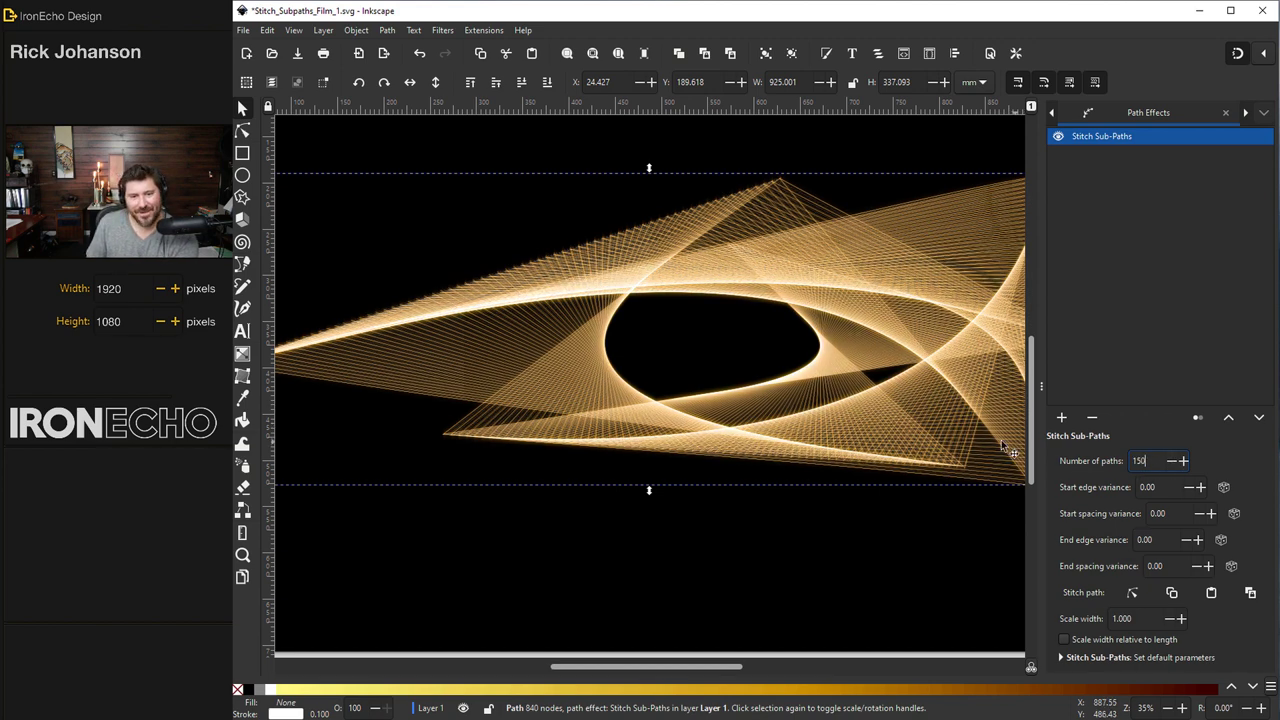
scroll(904, 425, "up", 2)
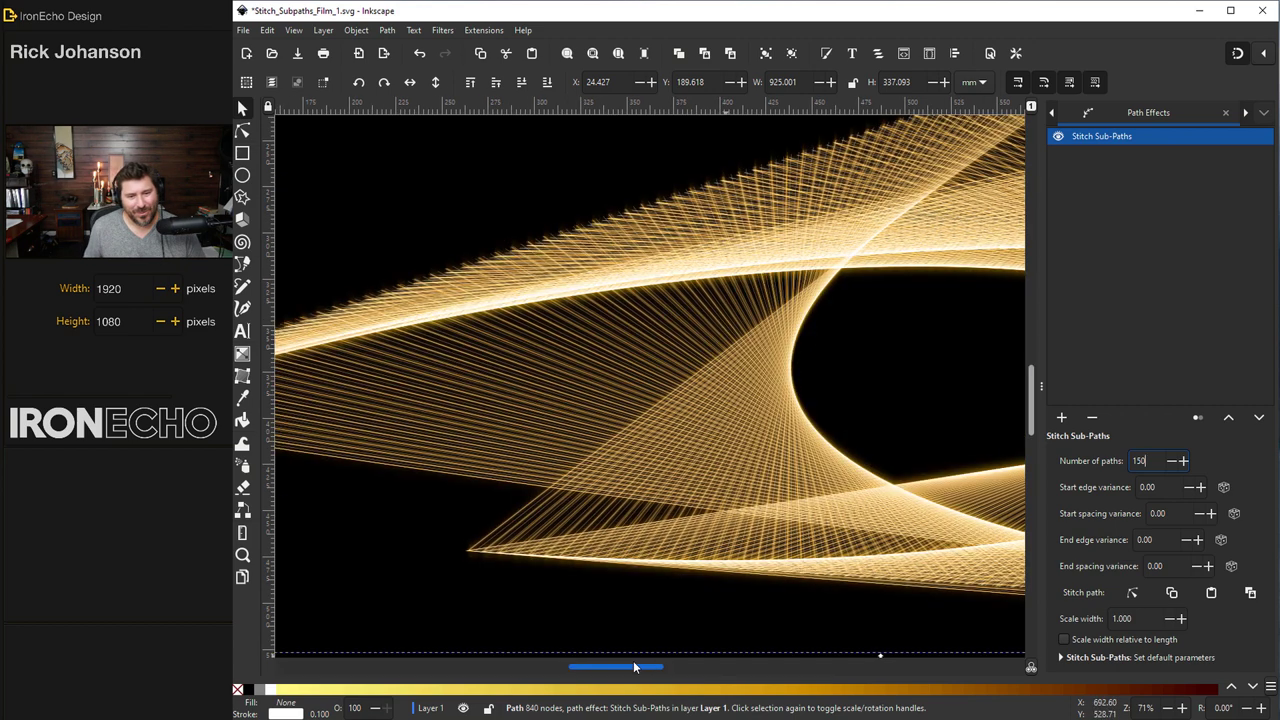
left_click_drag(633, 666, 648, 665)
left_click_drag(672, 663, 687, 663)
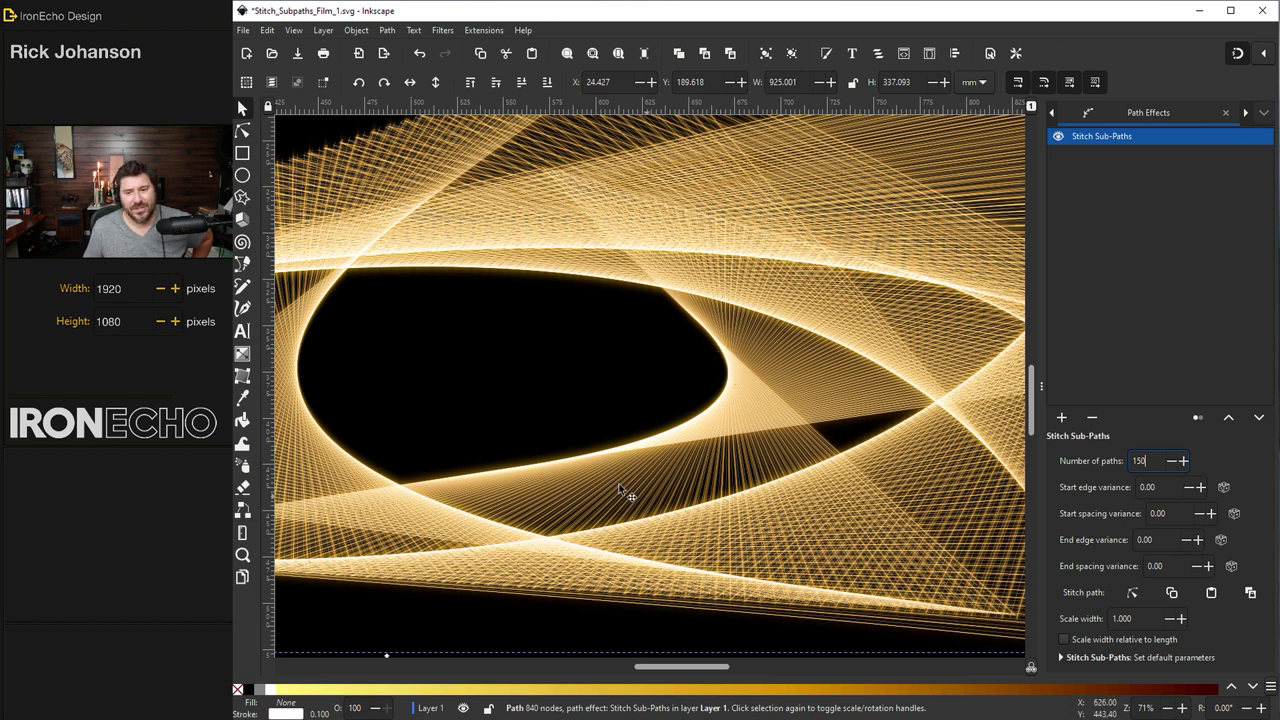
scroll(562, 497, "up", 1)
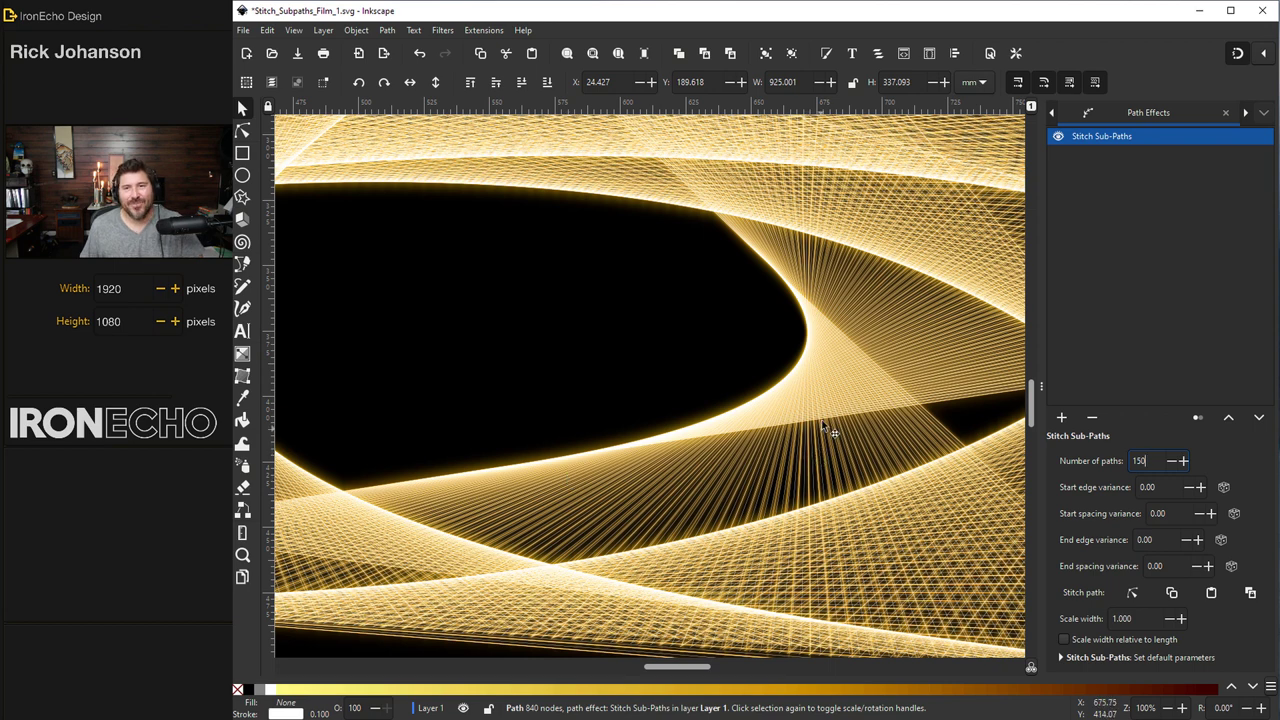
scroll(823, 419, "down", 1)
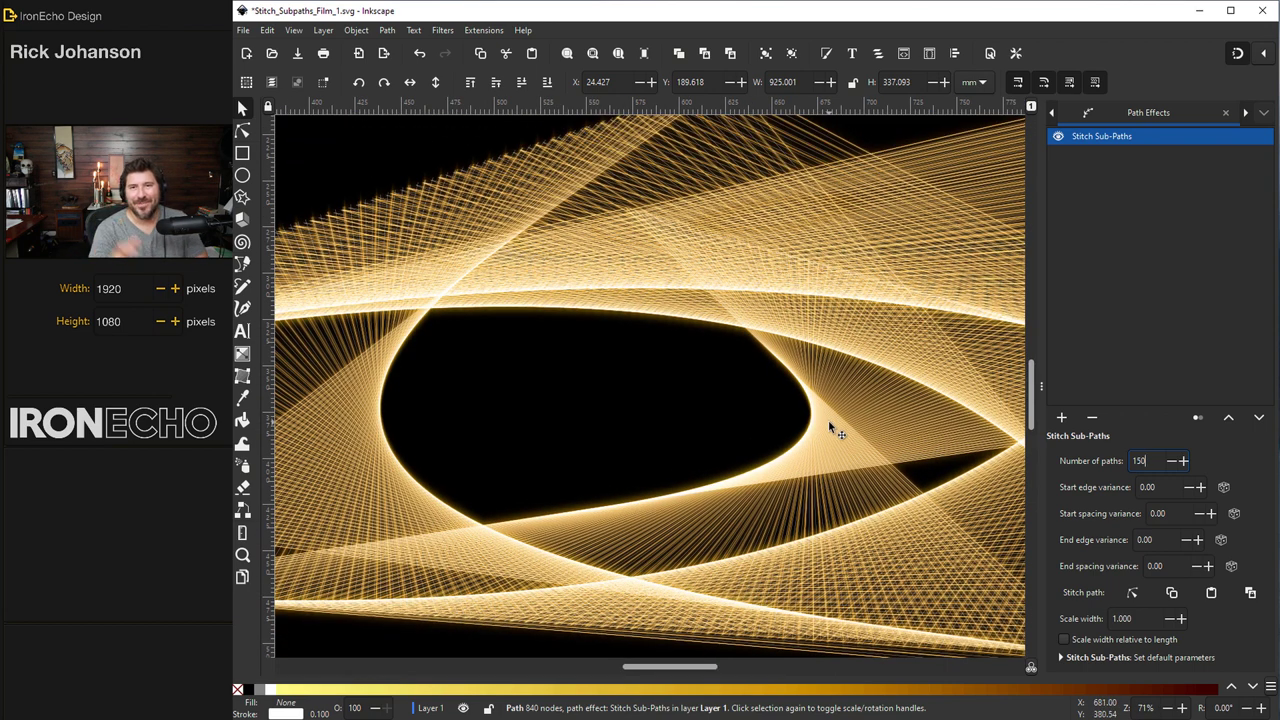